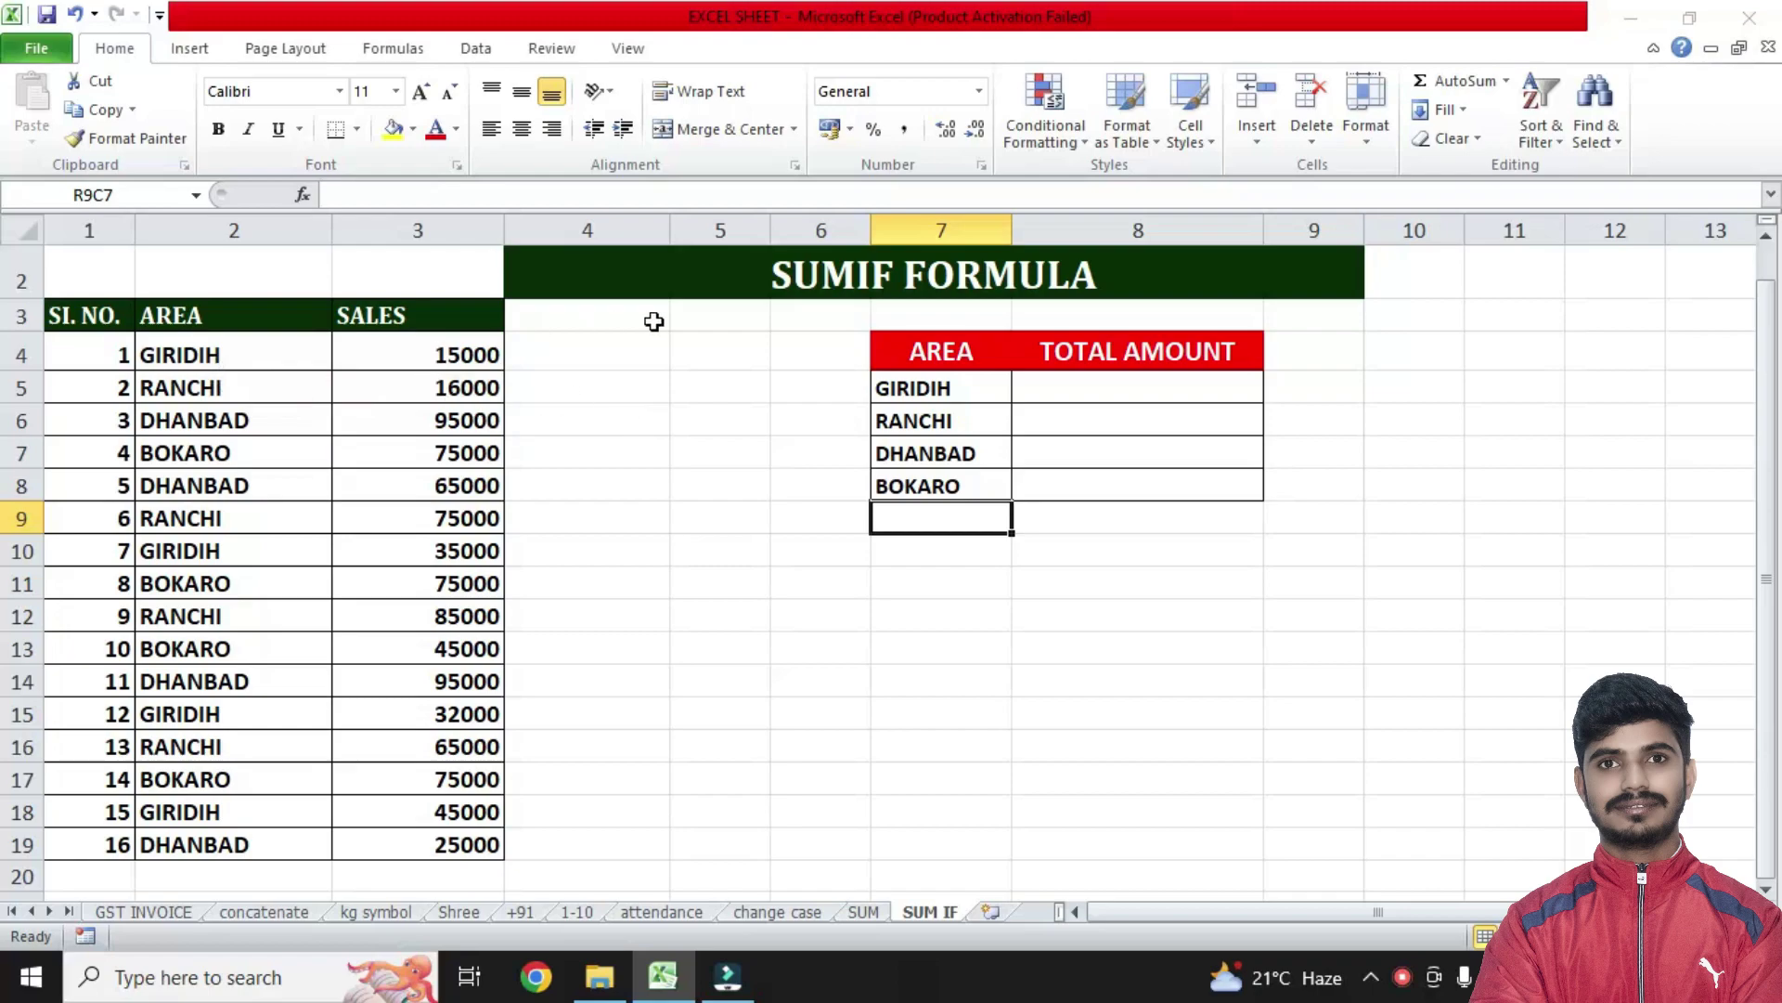
Step: Point out the SUMIF FORMULA title and the GIRIDIH, DHANBAD and RANCHI entries with GIRIDIH's 15000 sale
left_click(1000, 286)
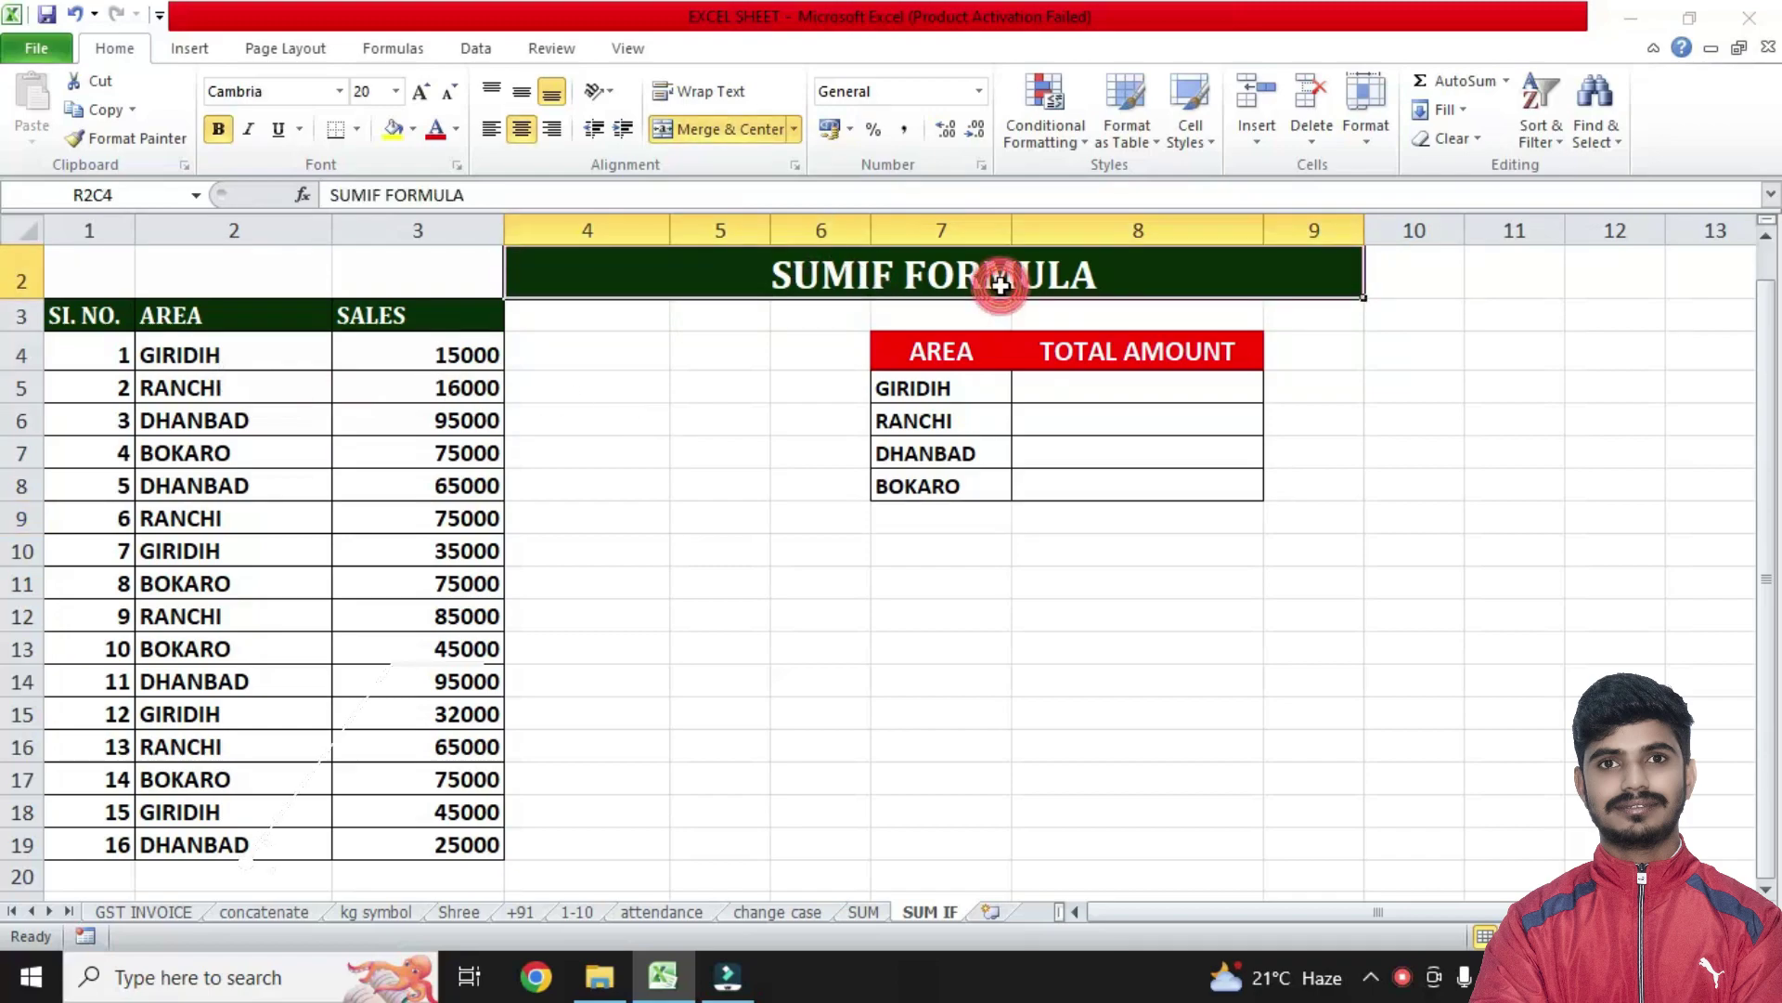
left_click(803, 362)
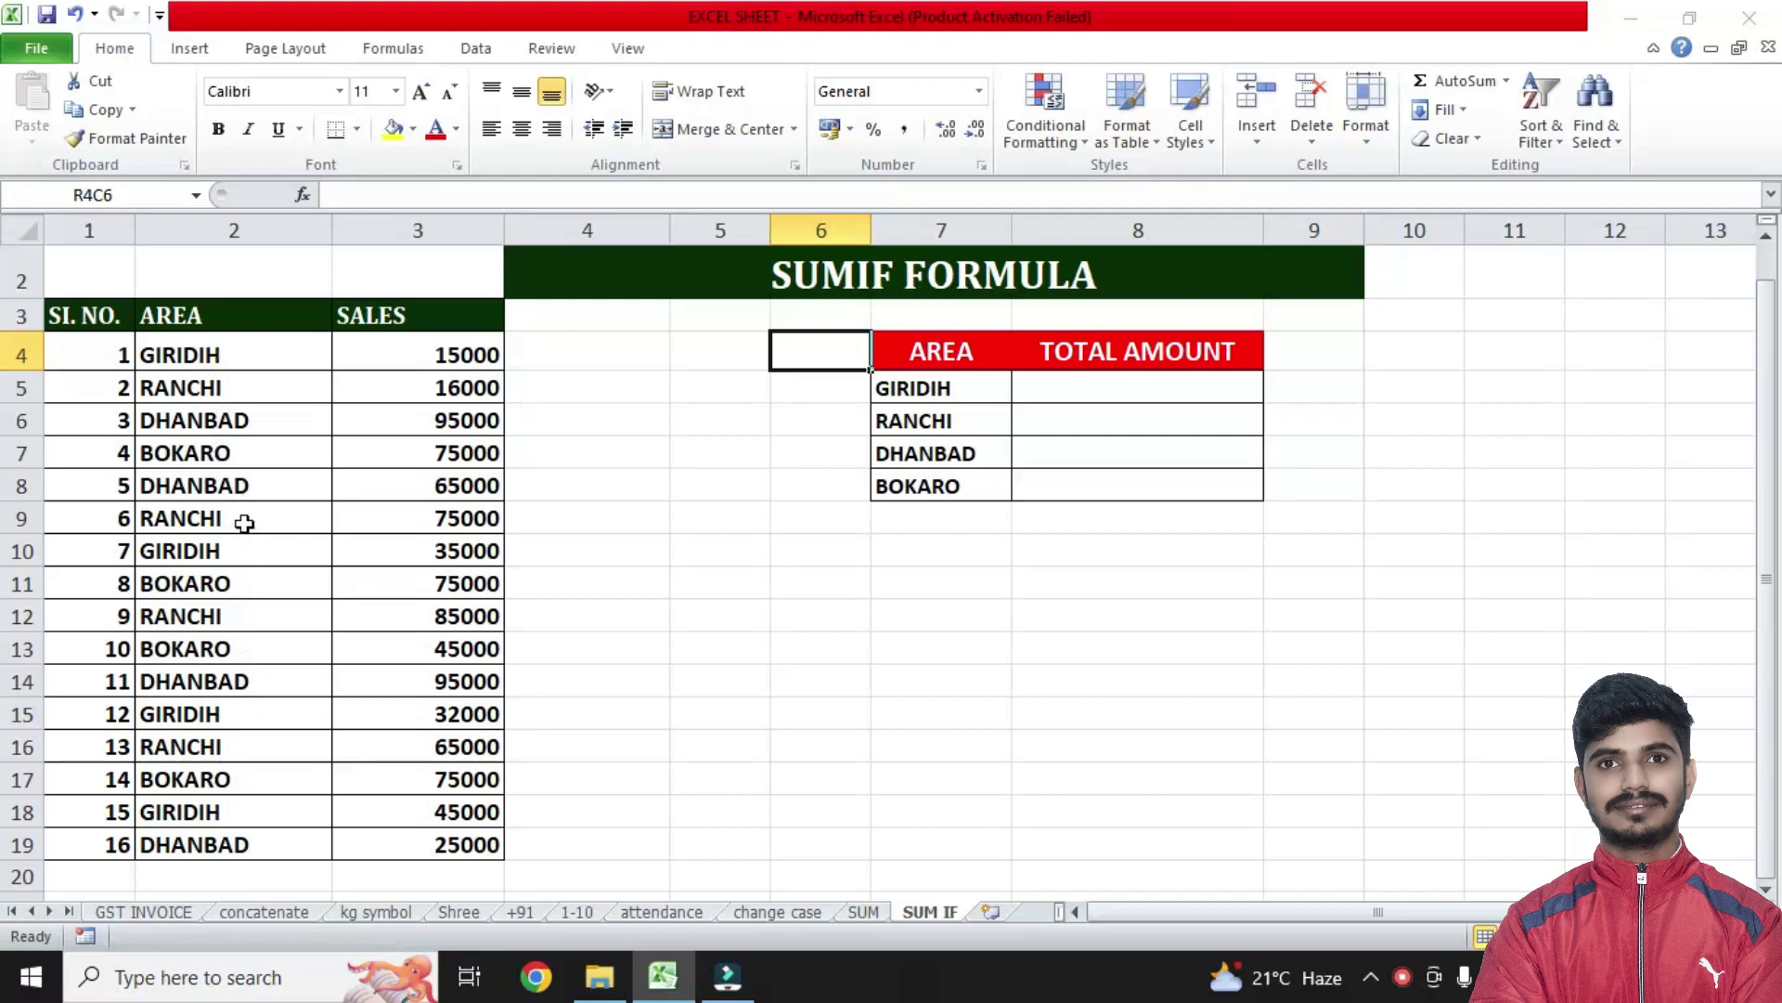
left_click(200, 364)
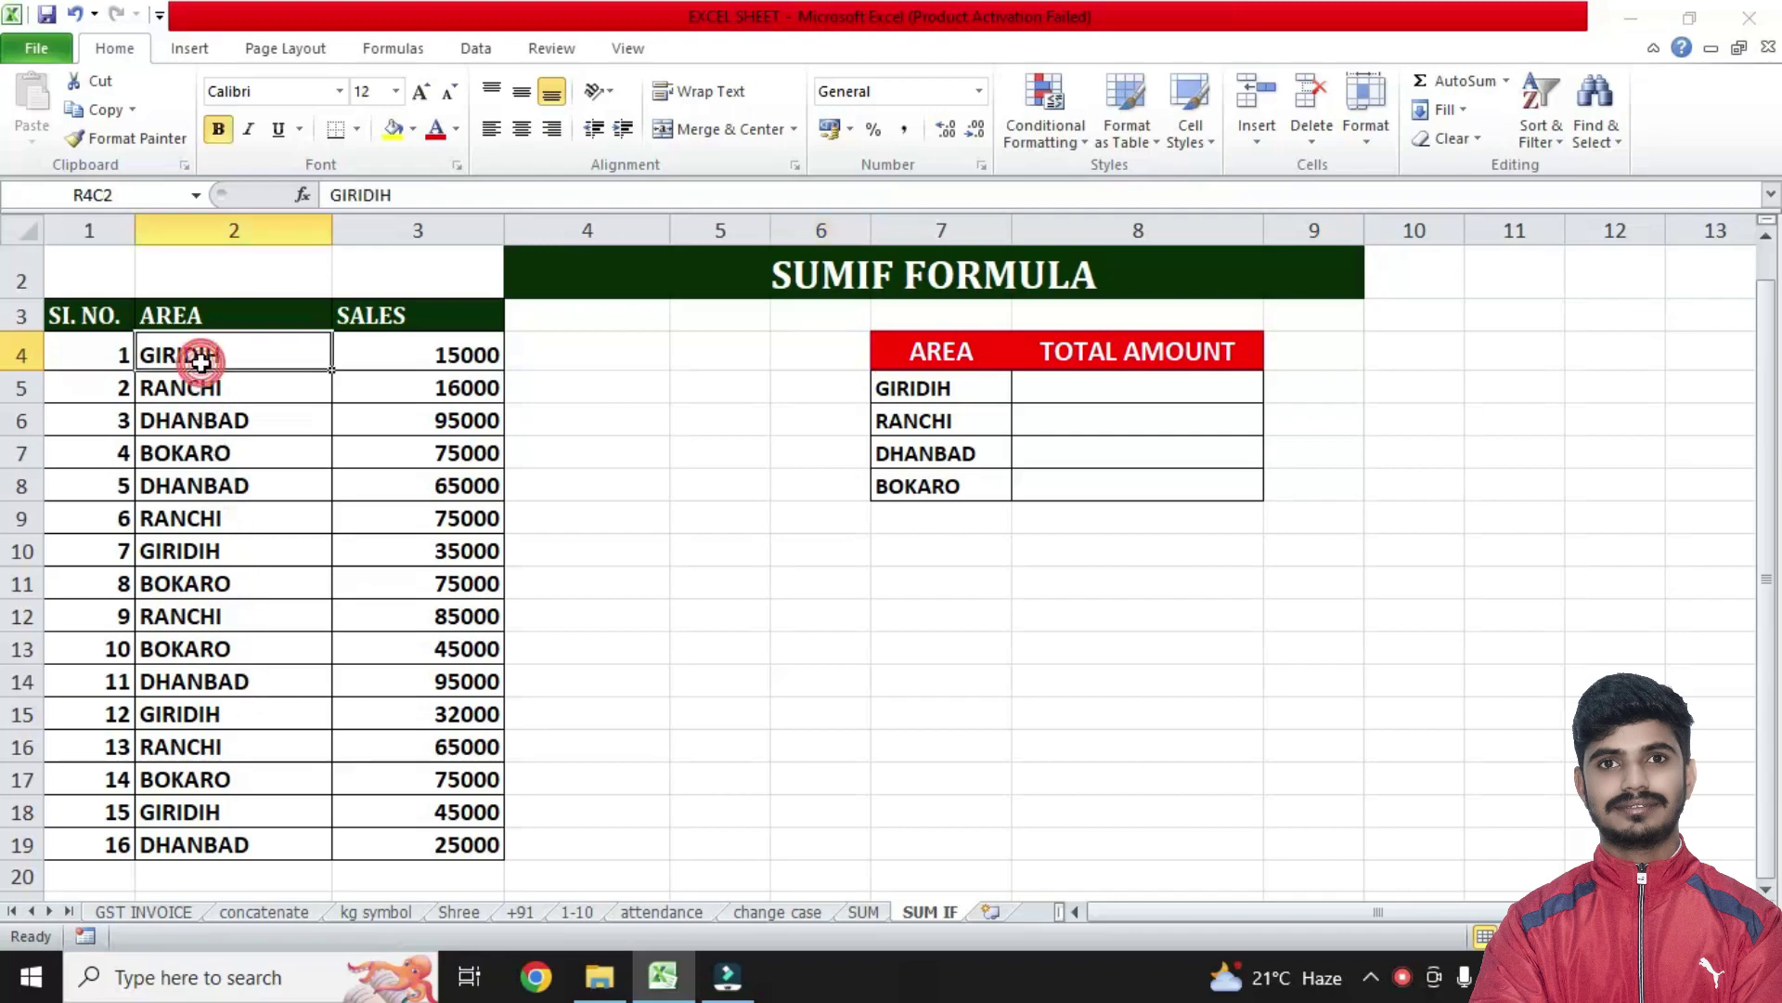
left_click(419, 357)
left_click(249, 353)
left_click(228, 487)
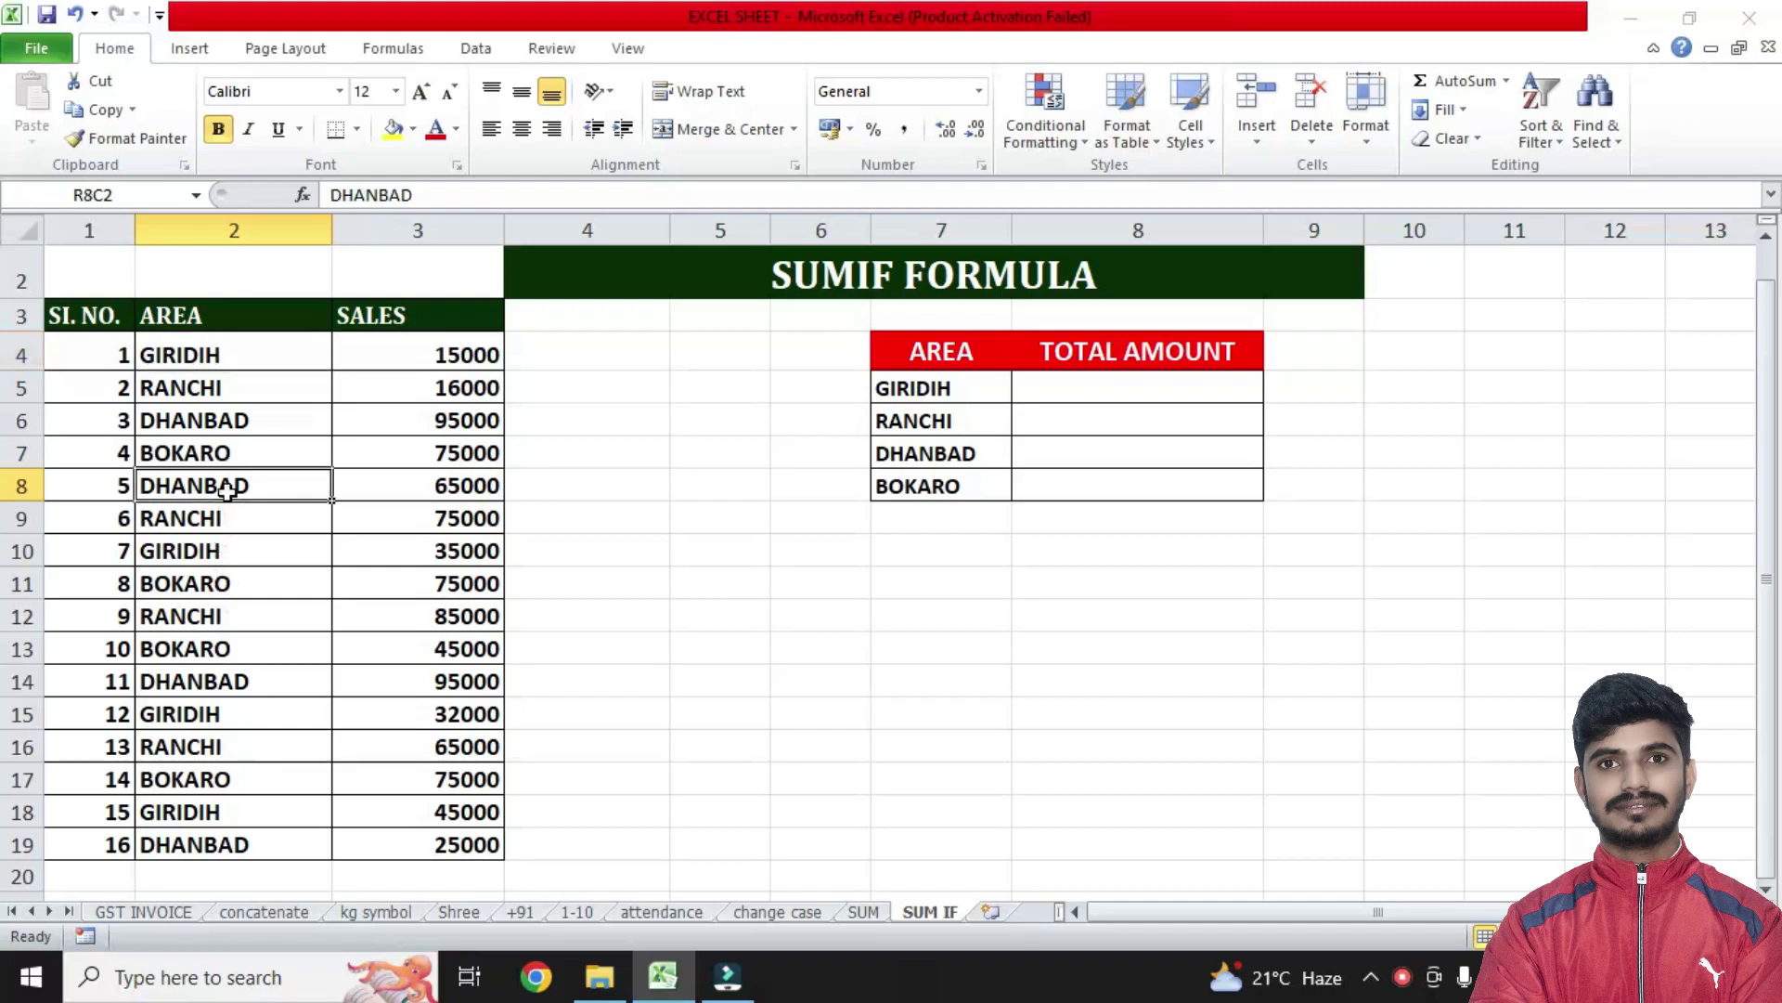
left_click(209, 382)
left_click(675, 423)
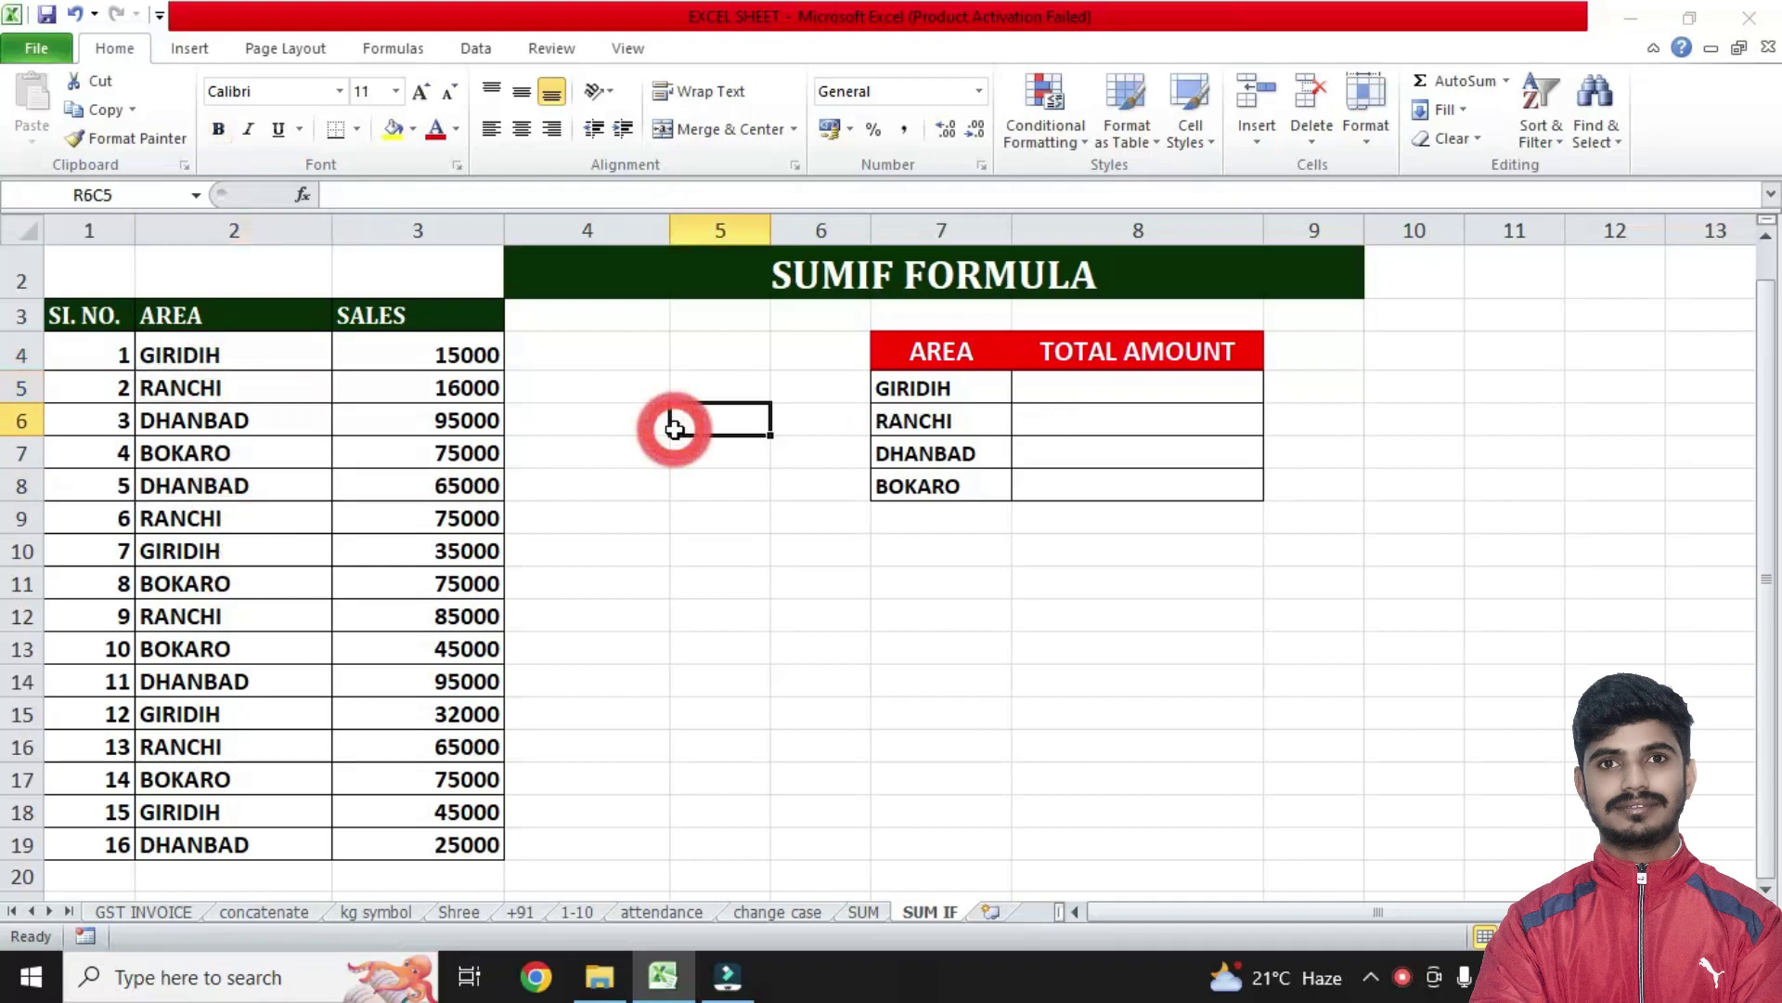
left_click(868, 283)
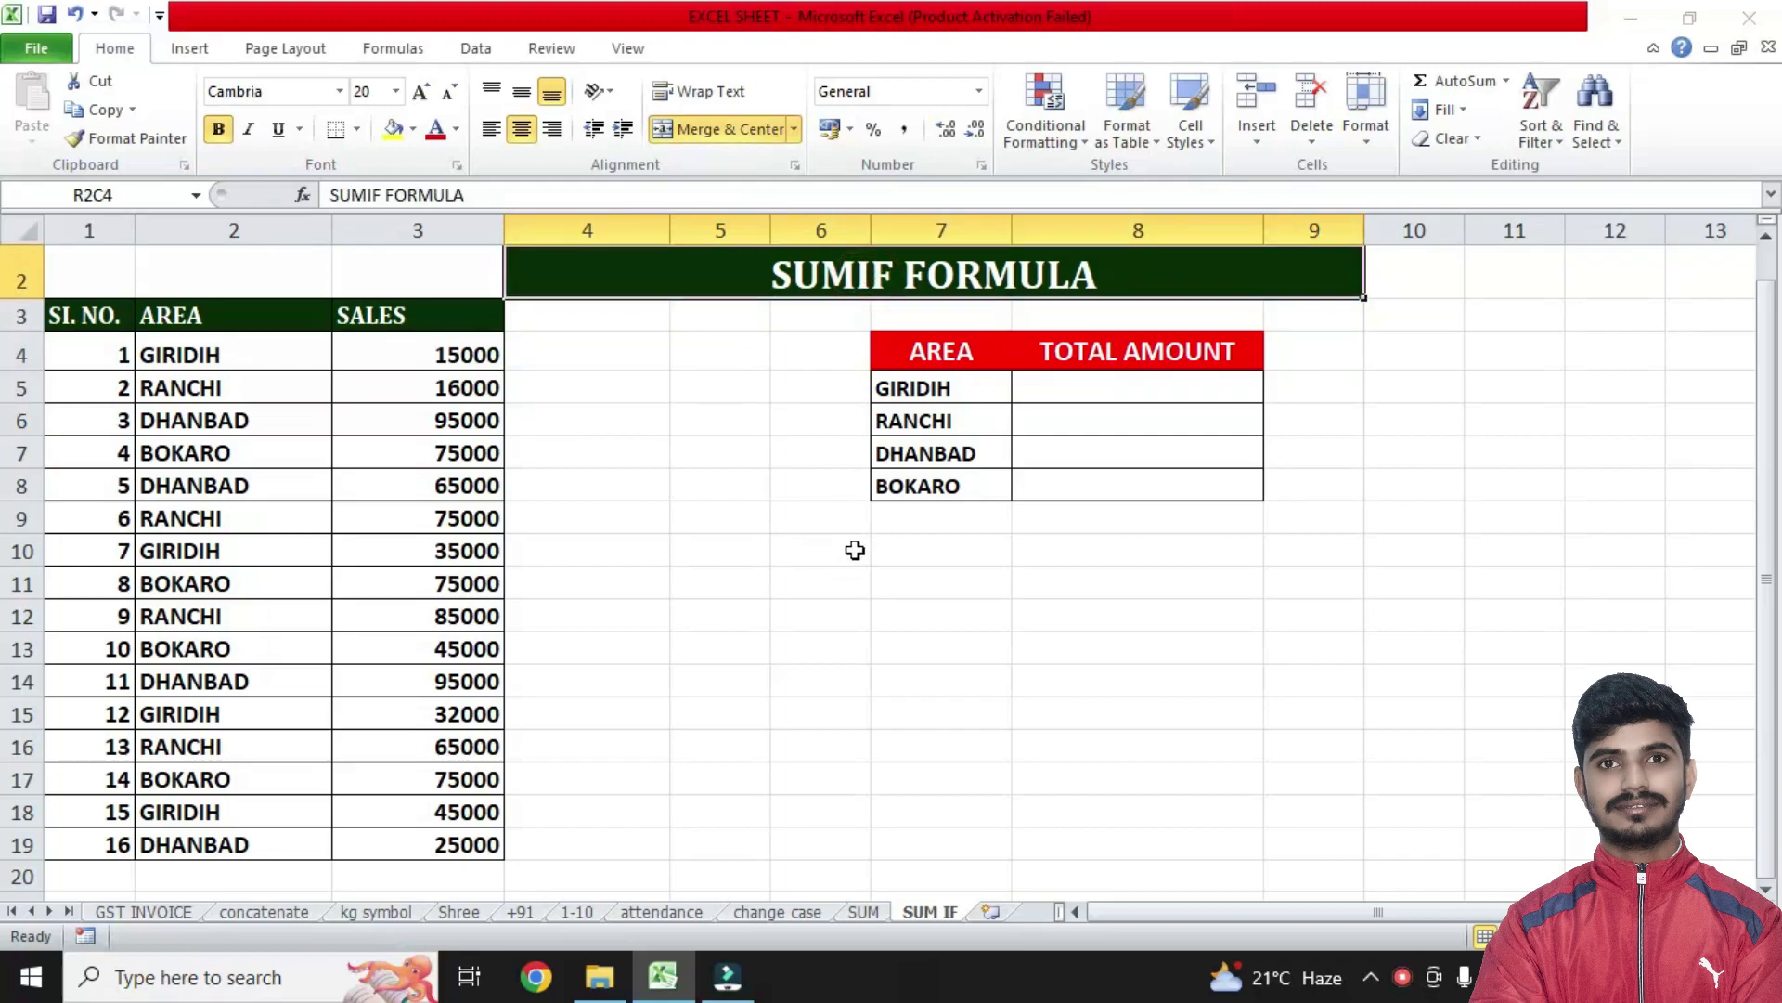
left_click(738, 415)
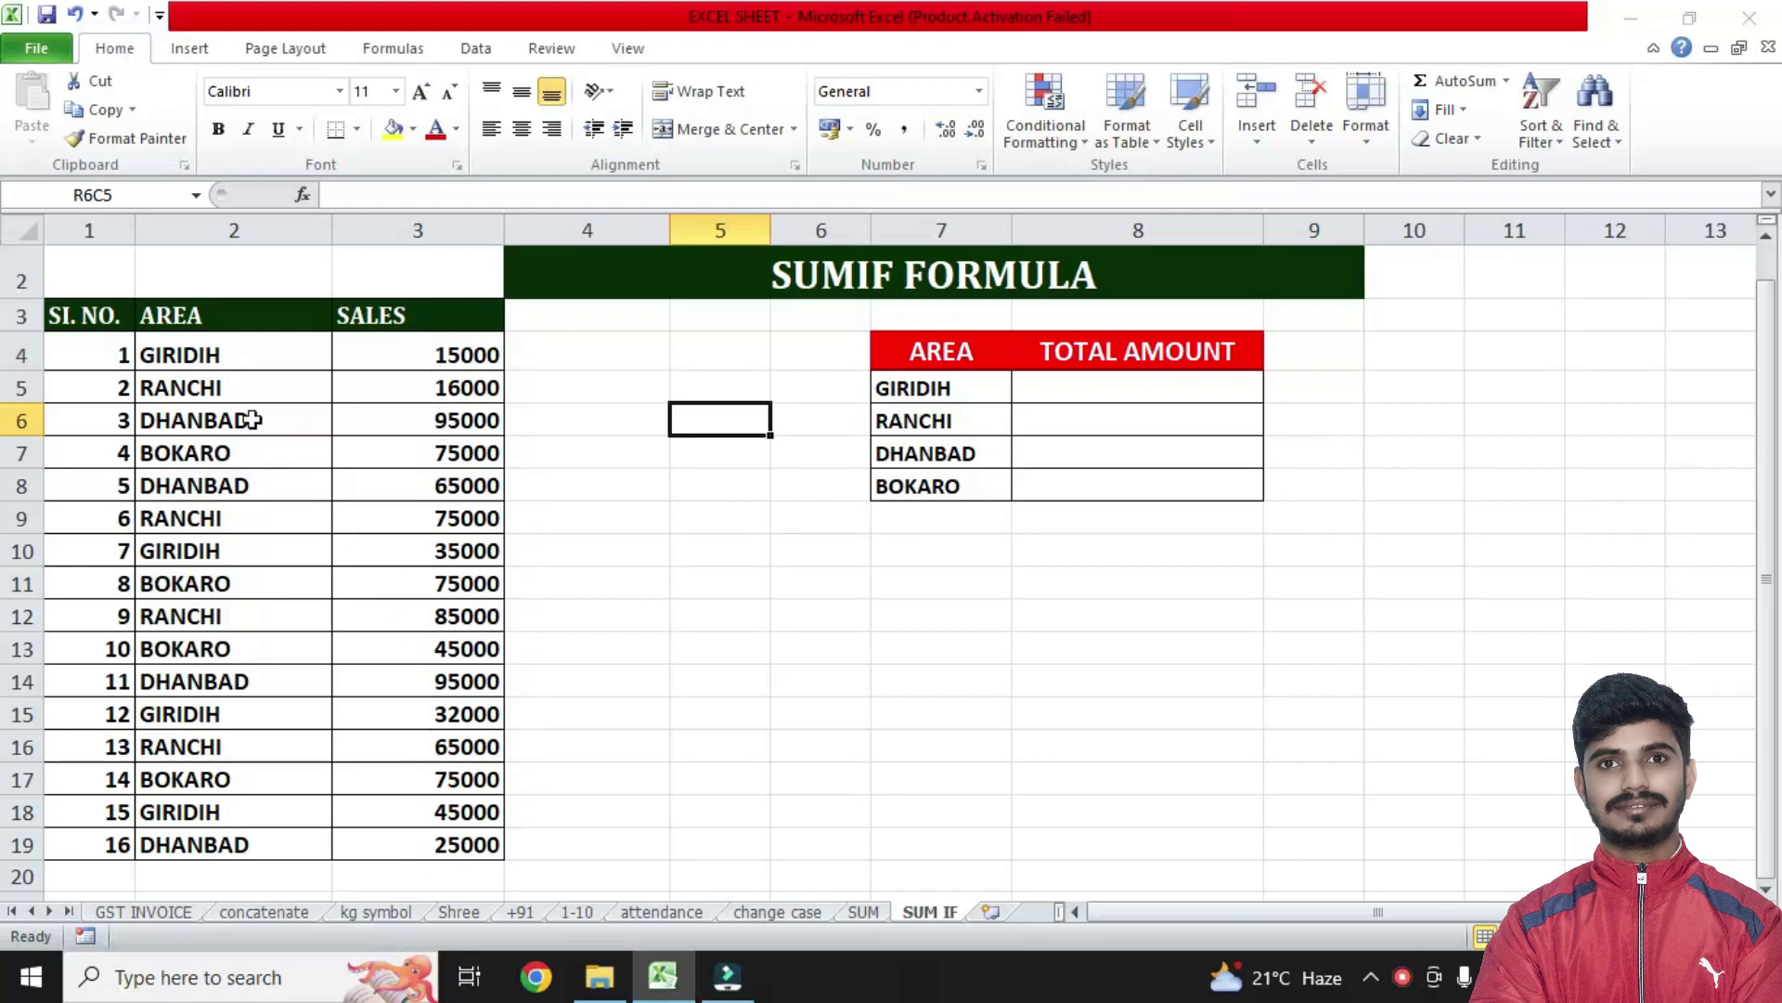
Step: Point out the repeated GIRIDIH rows, the summary areas RANCHI, DHANBAD, BOKARO and their empty total cells
left_click(189, 358)
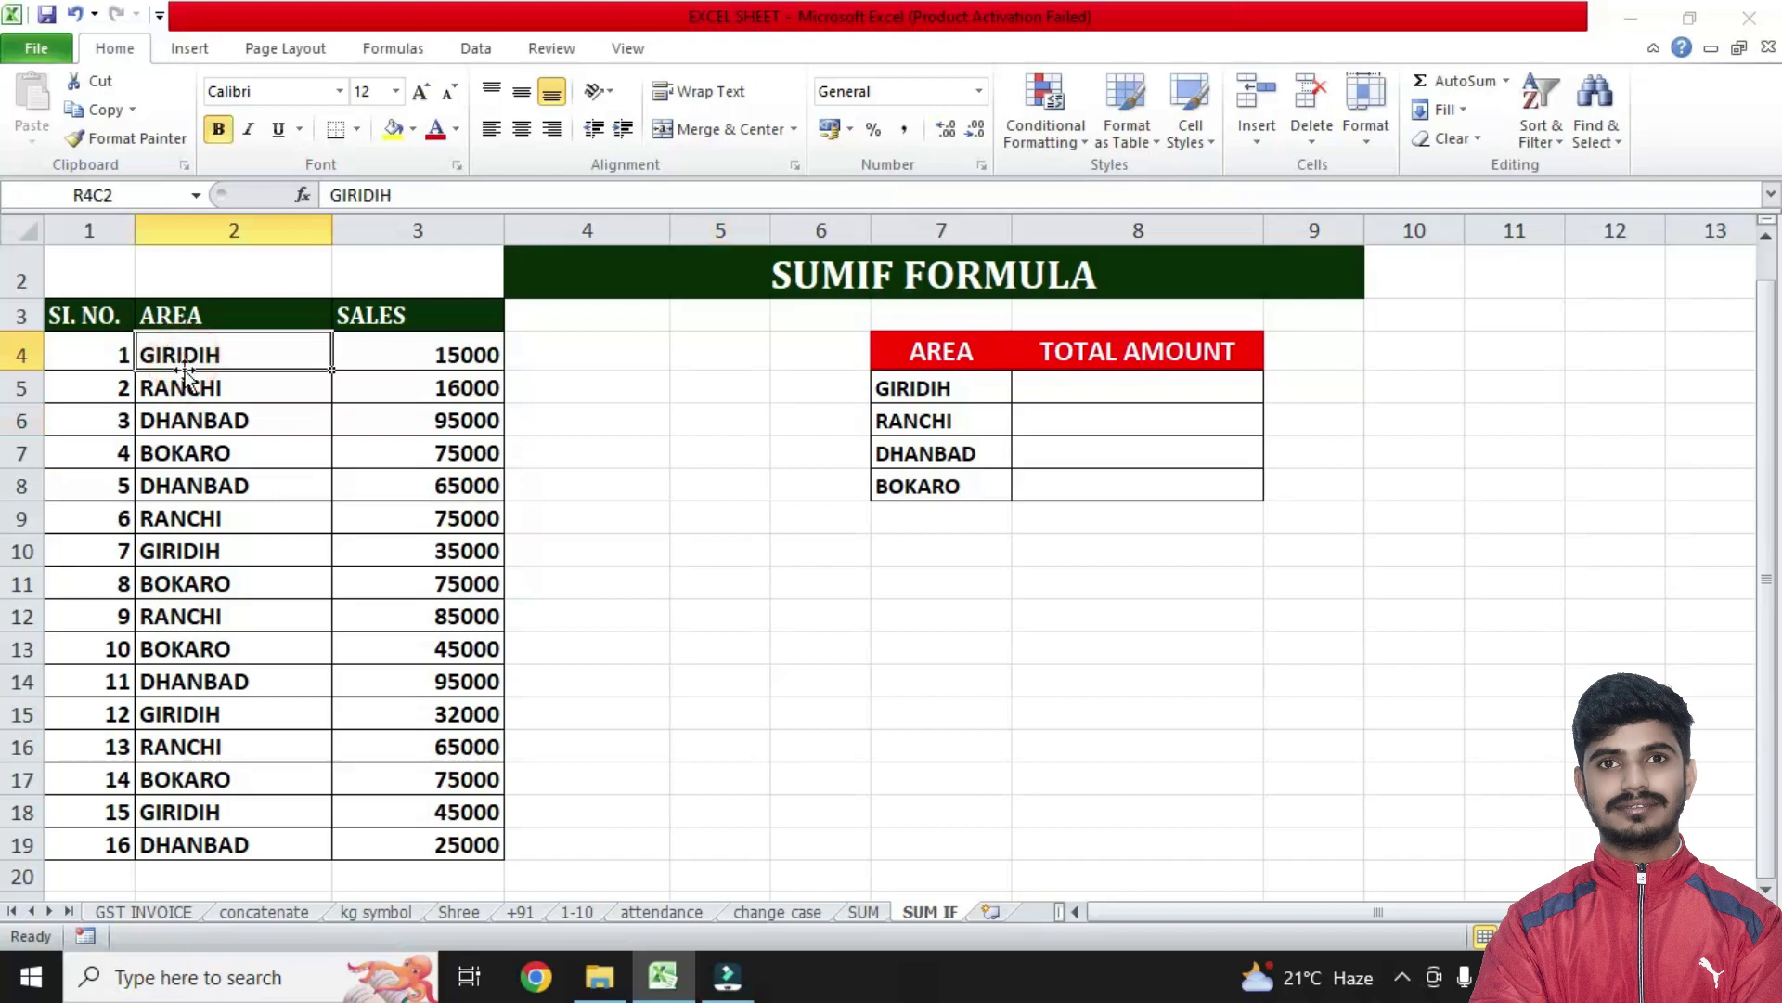
left_click(453, 356)
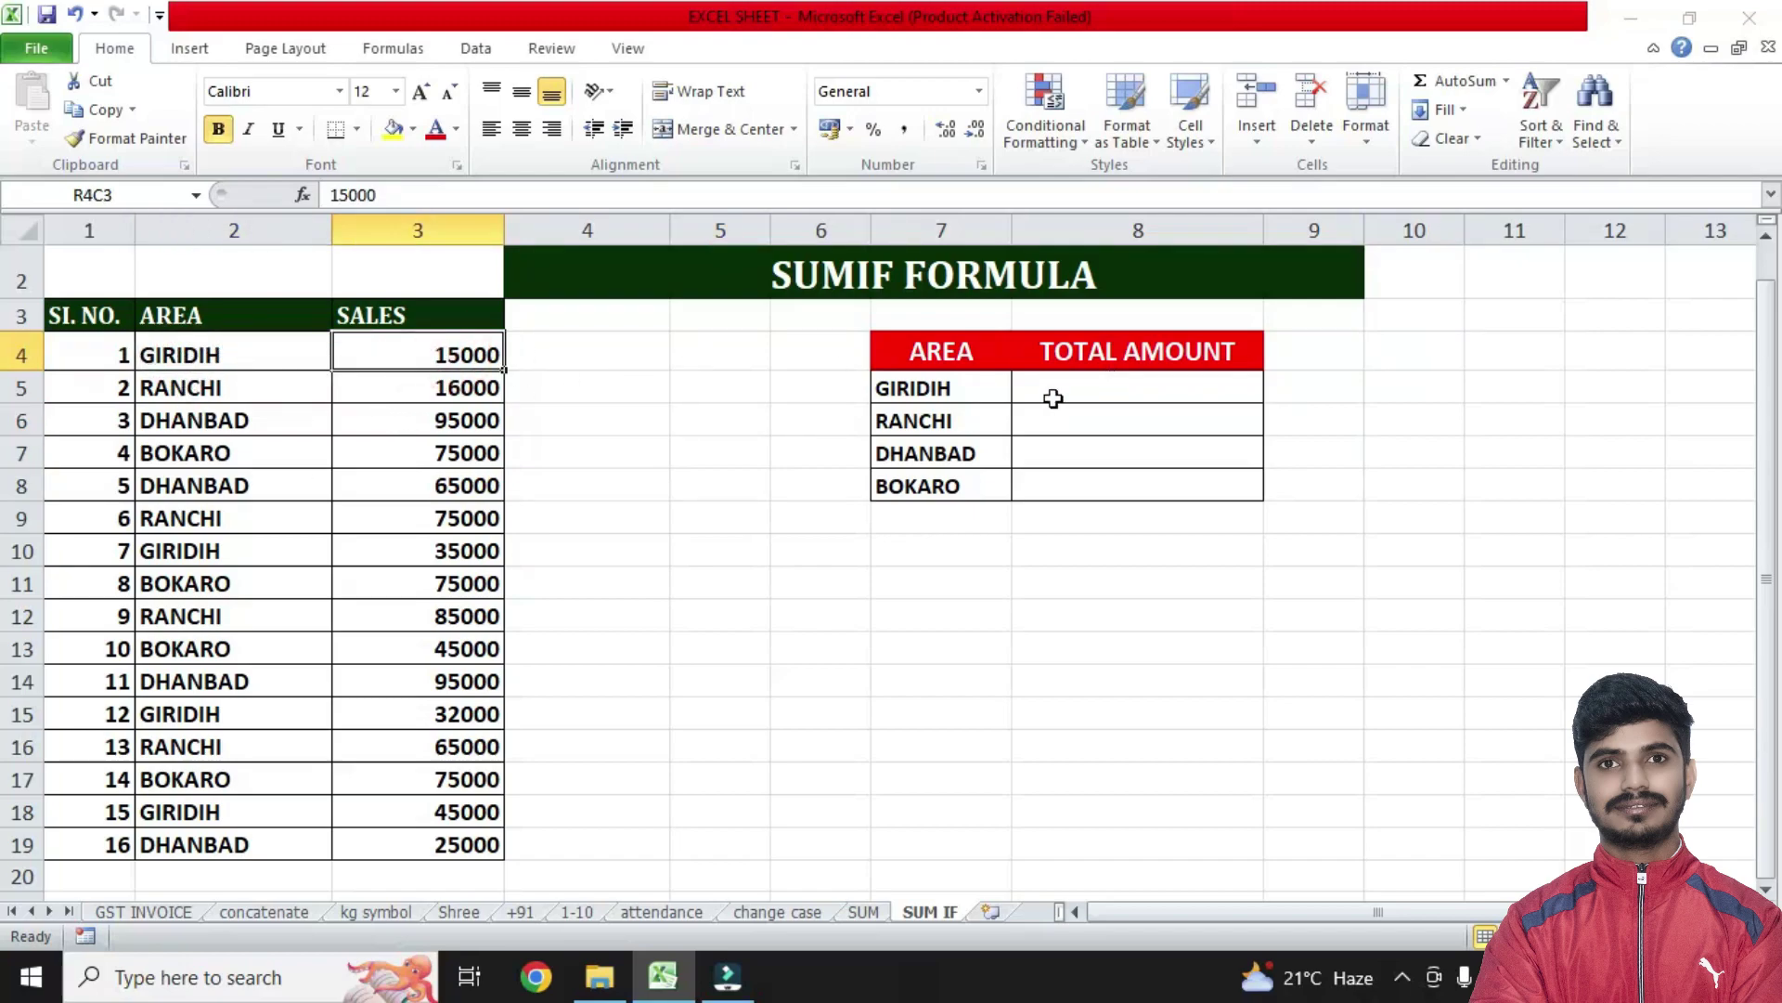
left_click(204, 353)
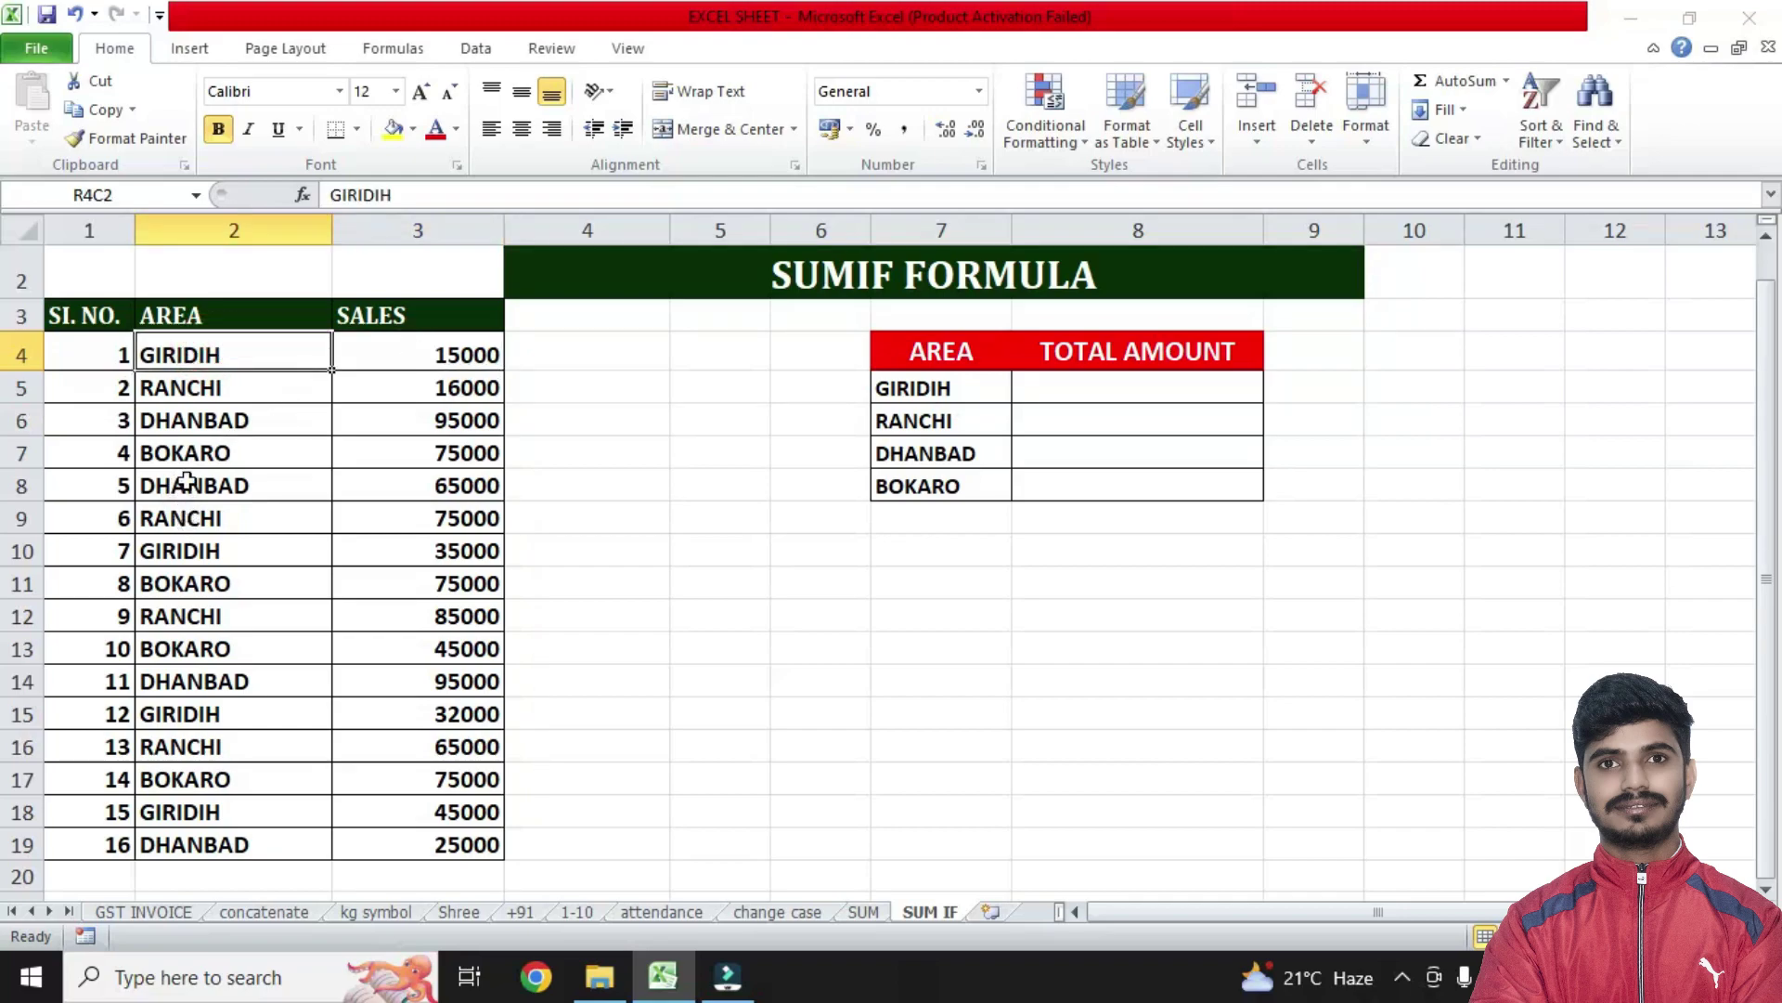
left_click(193, 549)
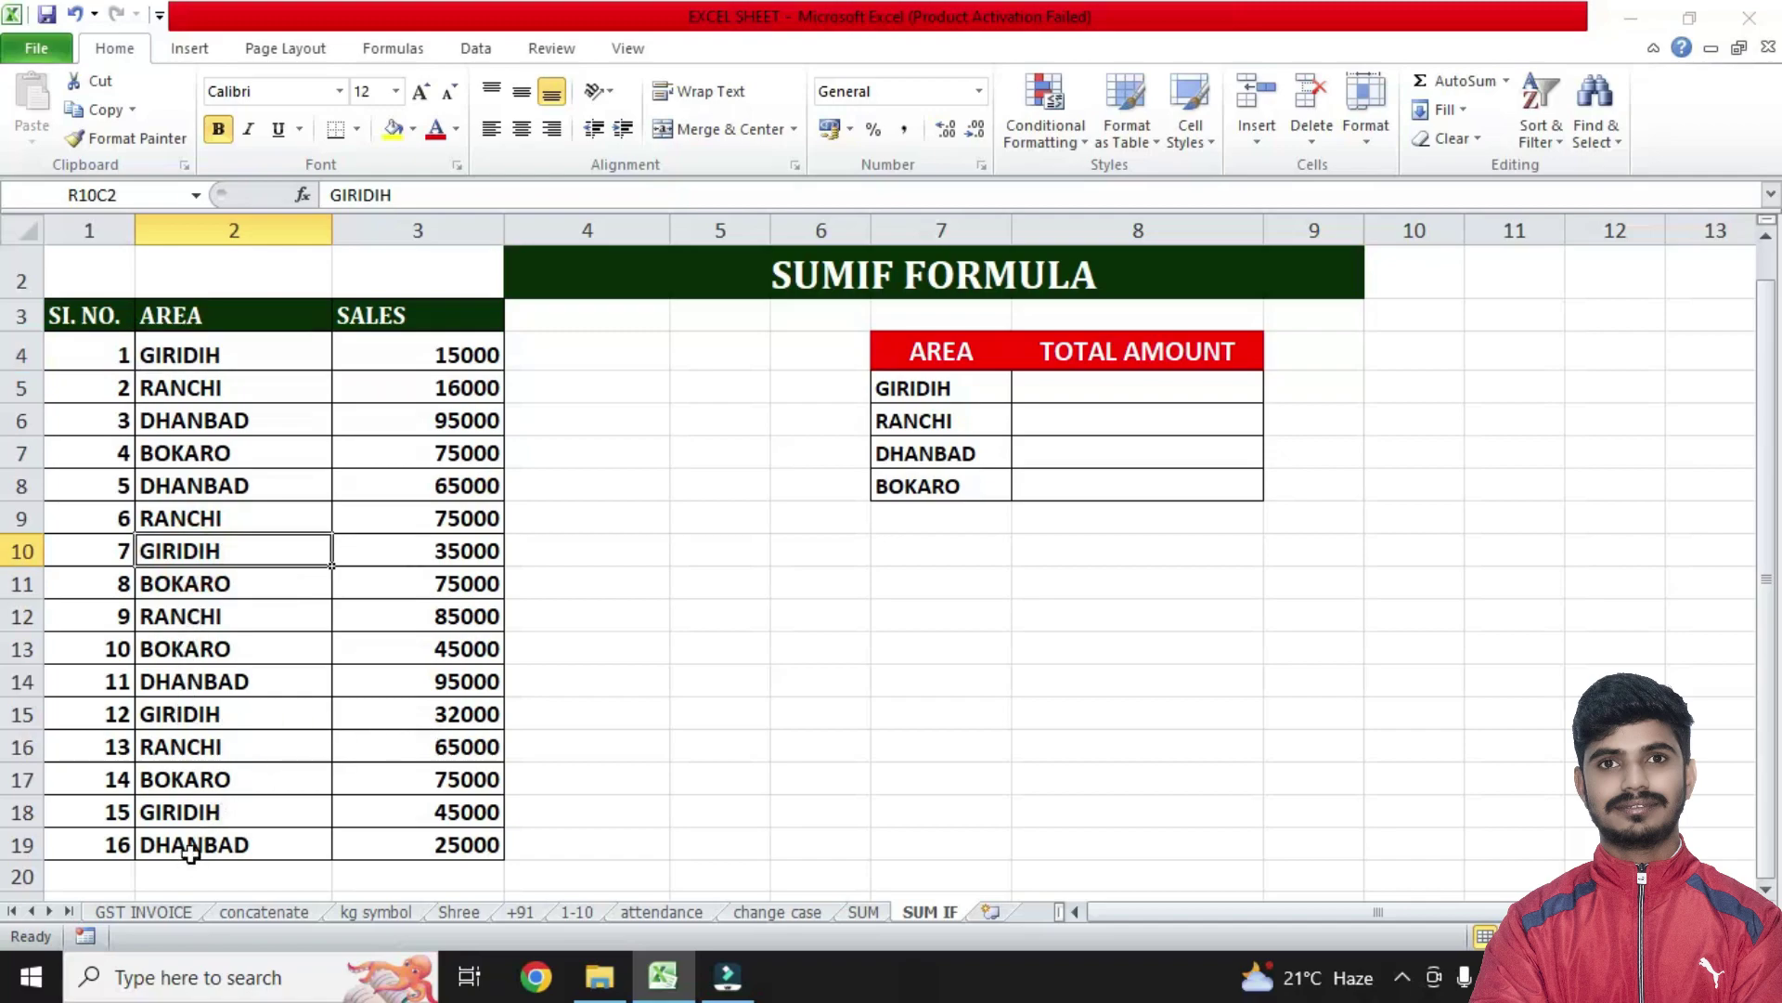
left_click(907, 426)
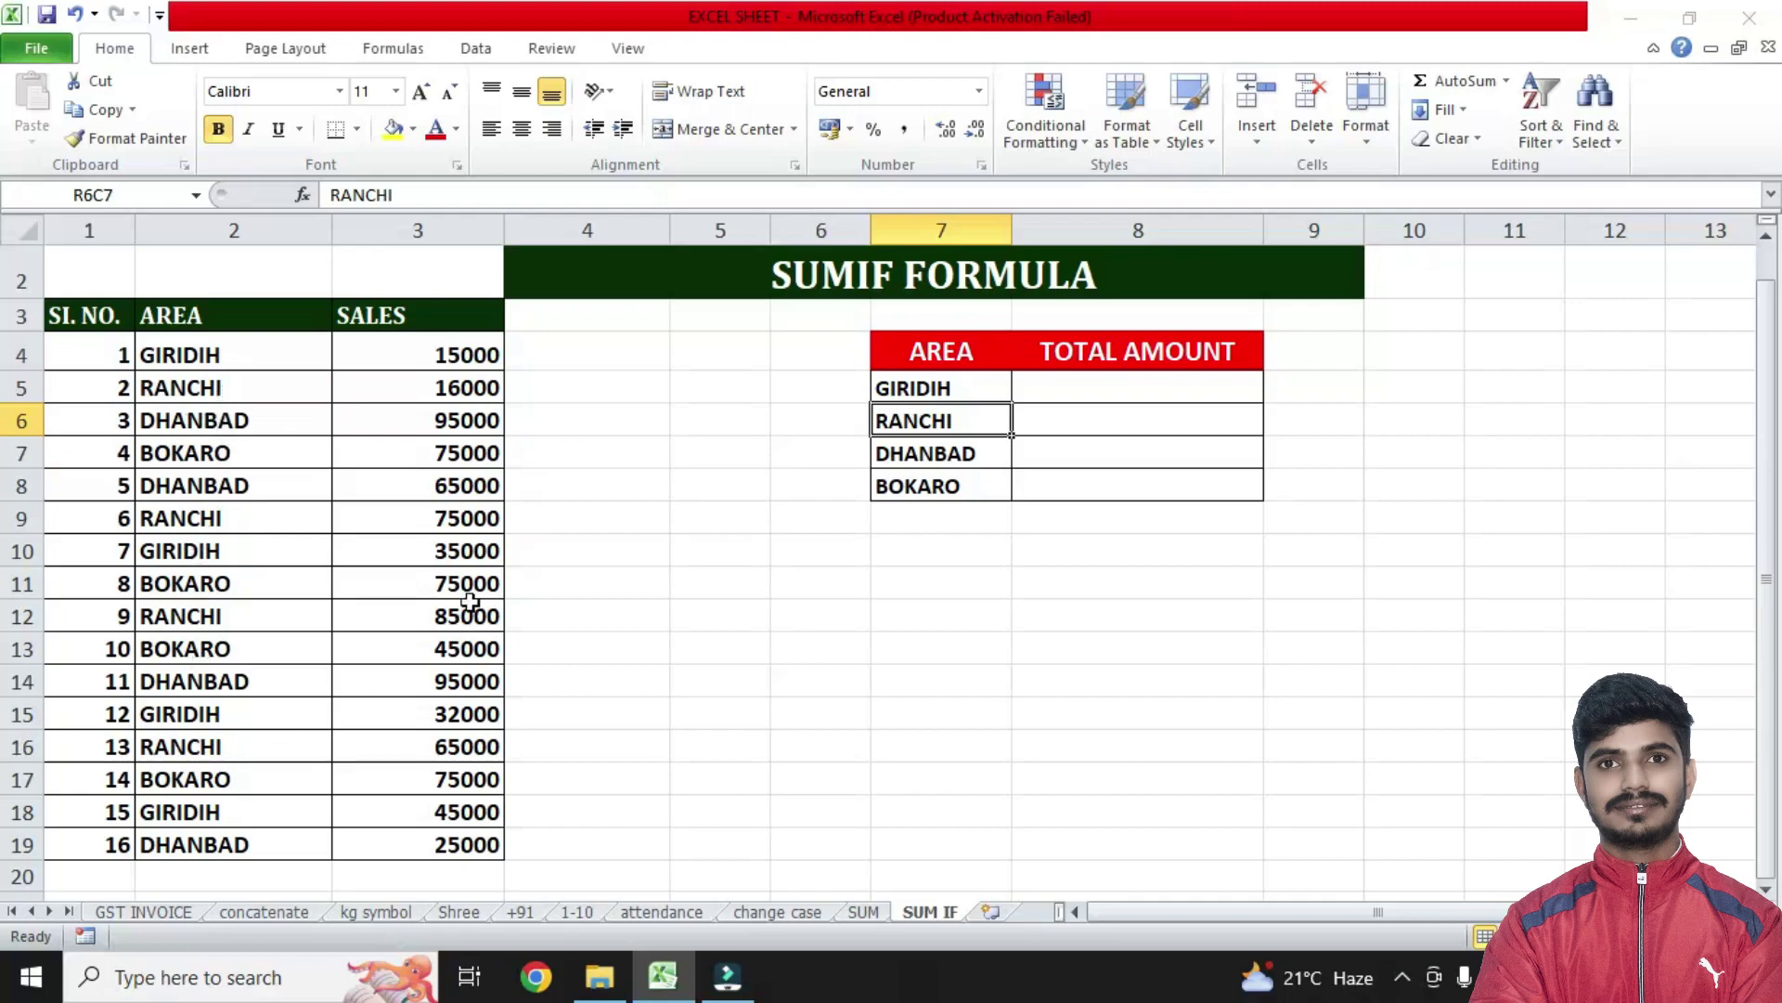
left_click(905, 455)
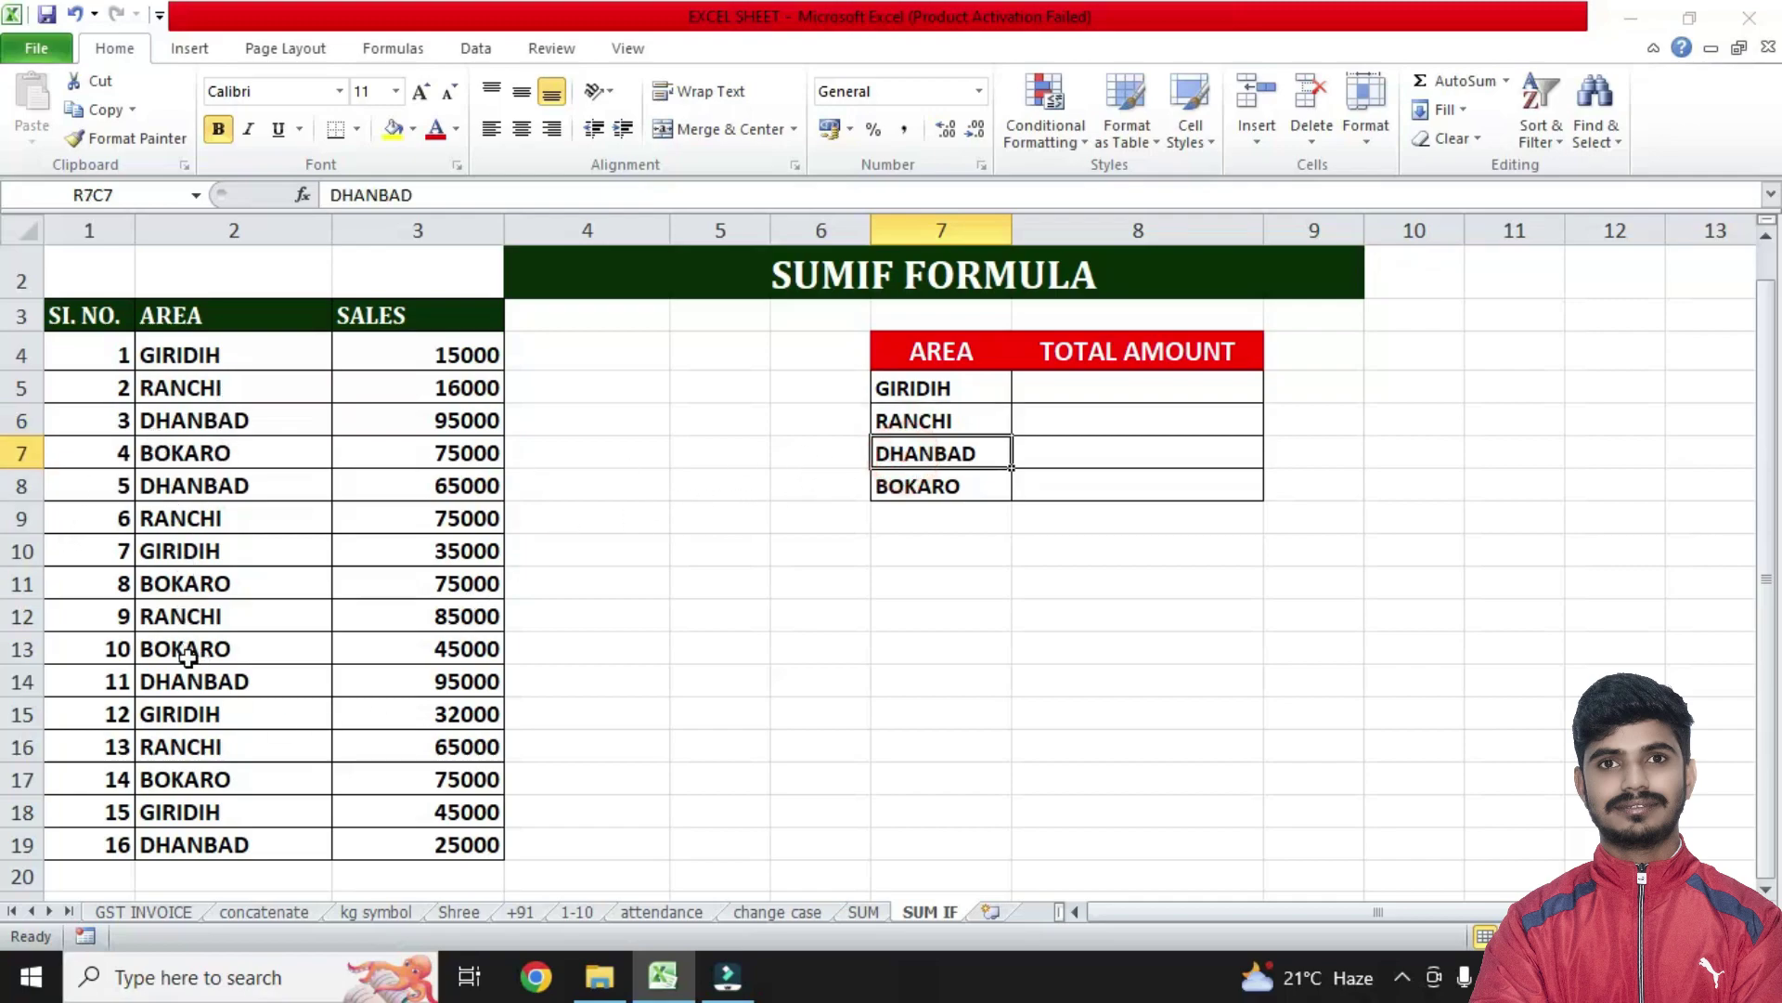
left_click(902, 489)
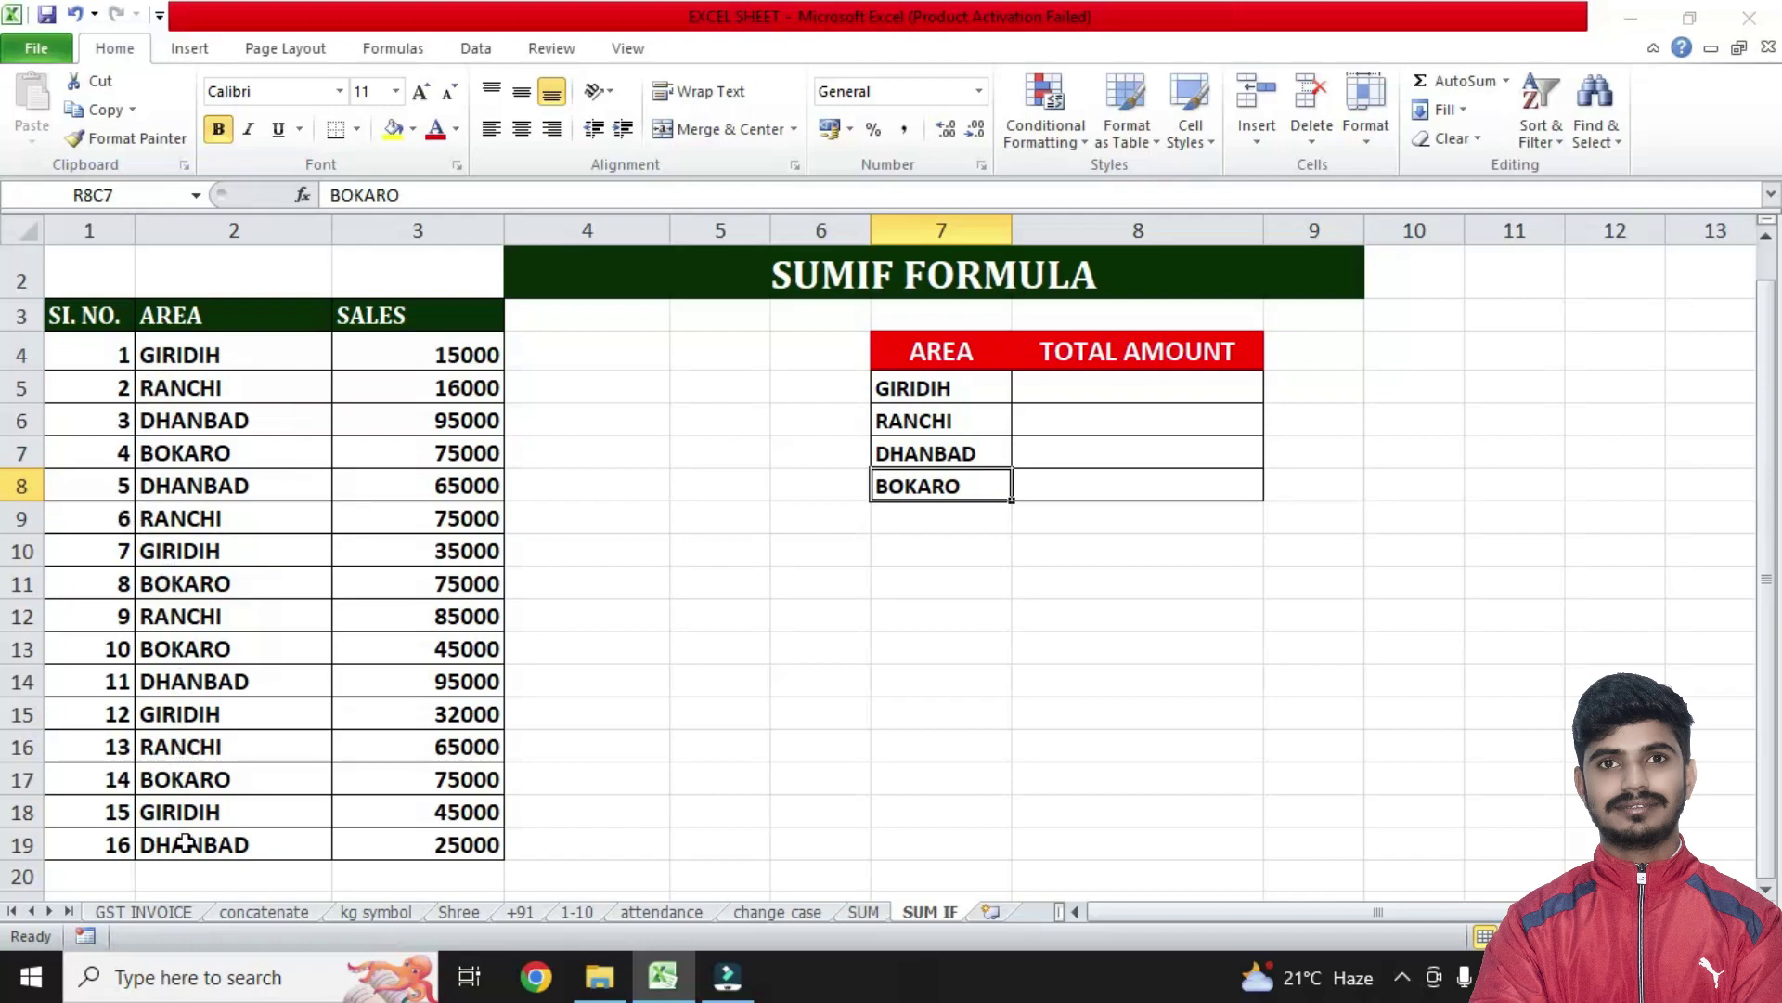
left_click(1091, 391)
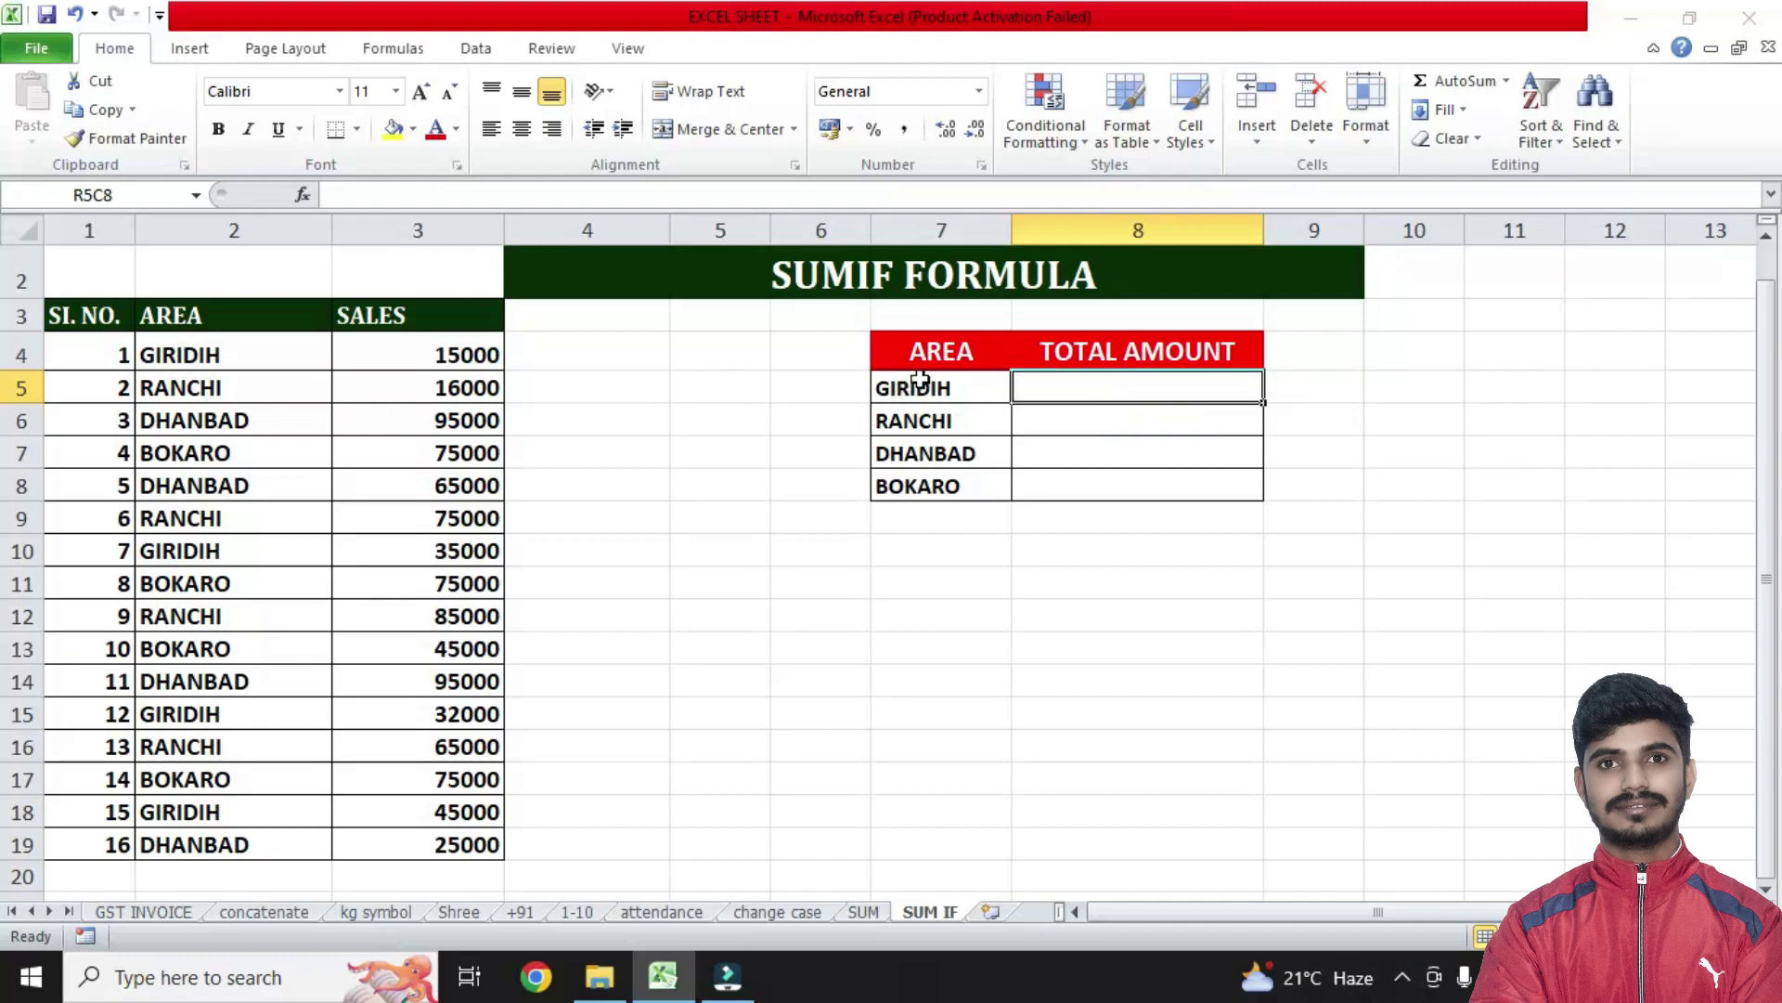
left_click(1061, 421)
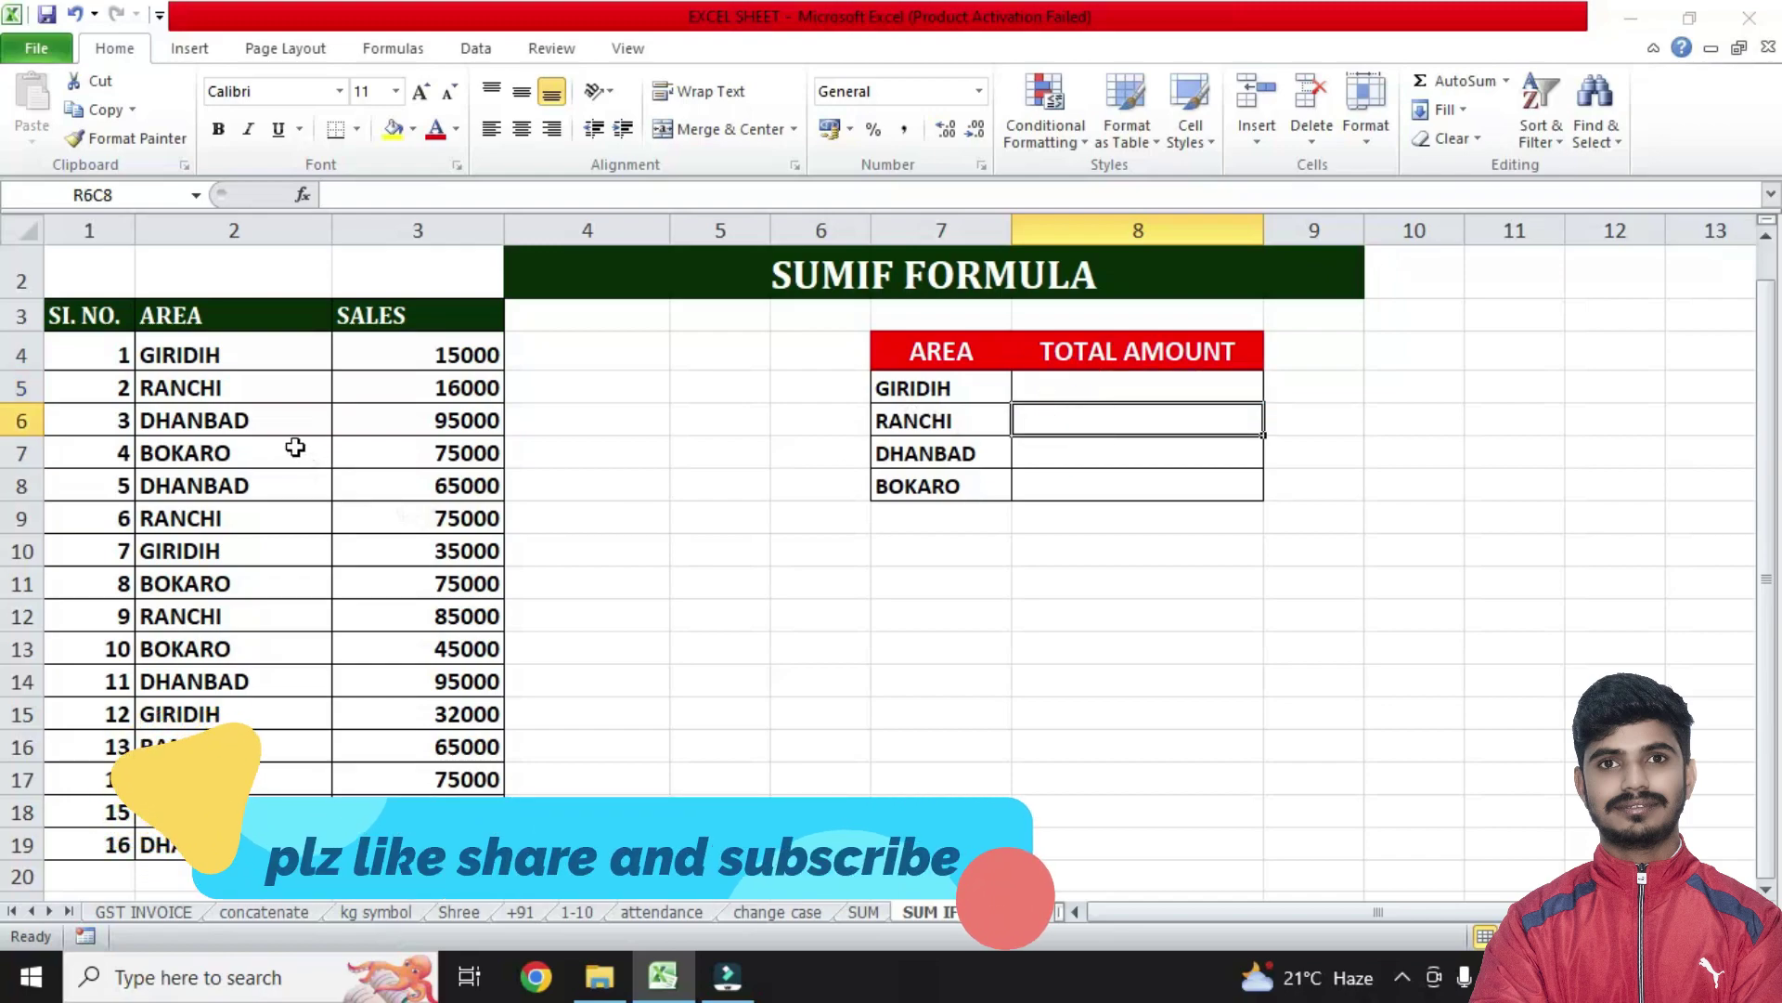
left_click(1031, 455)
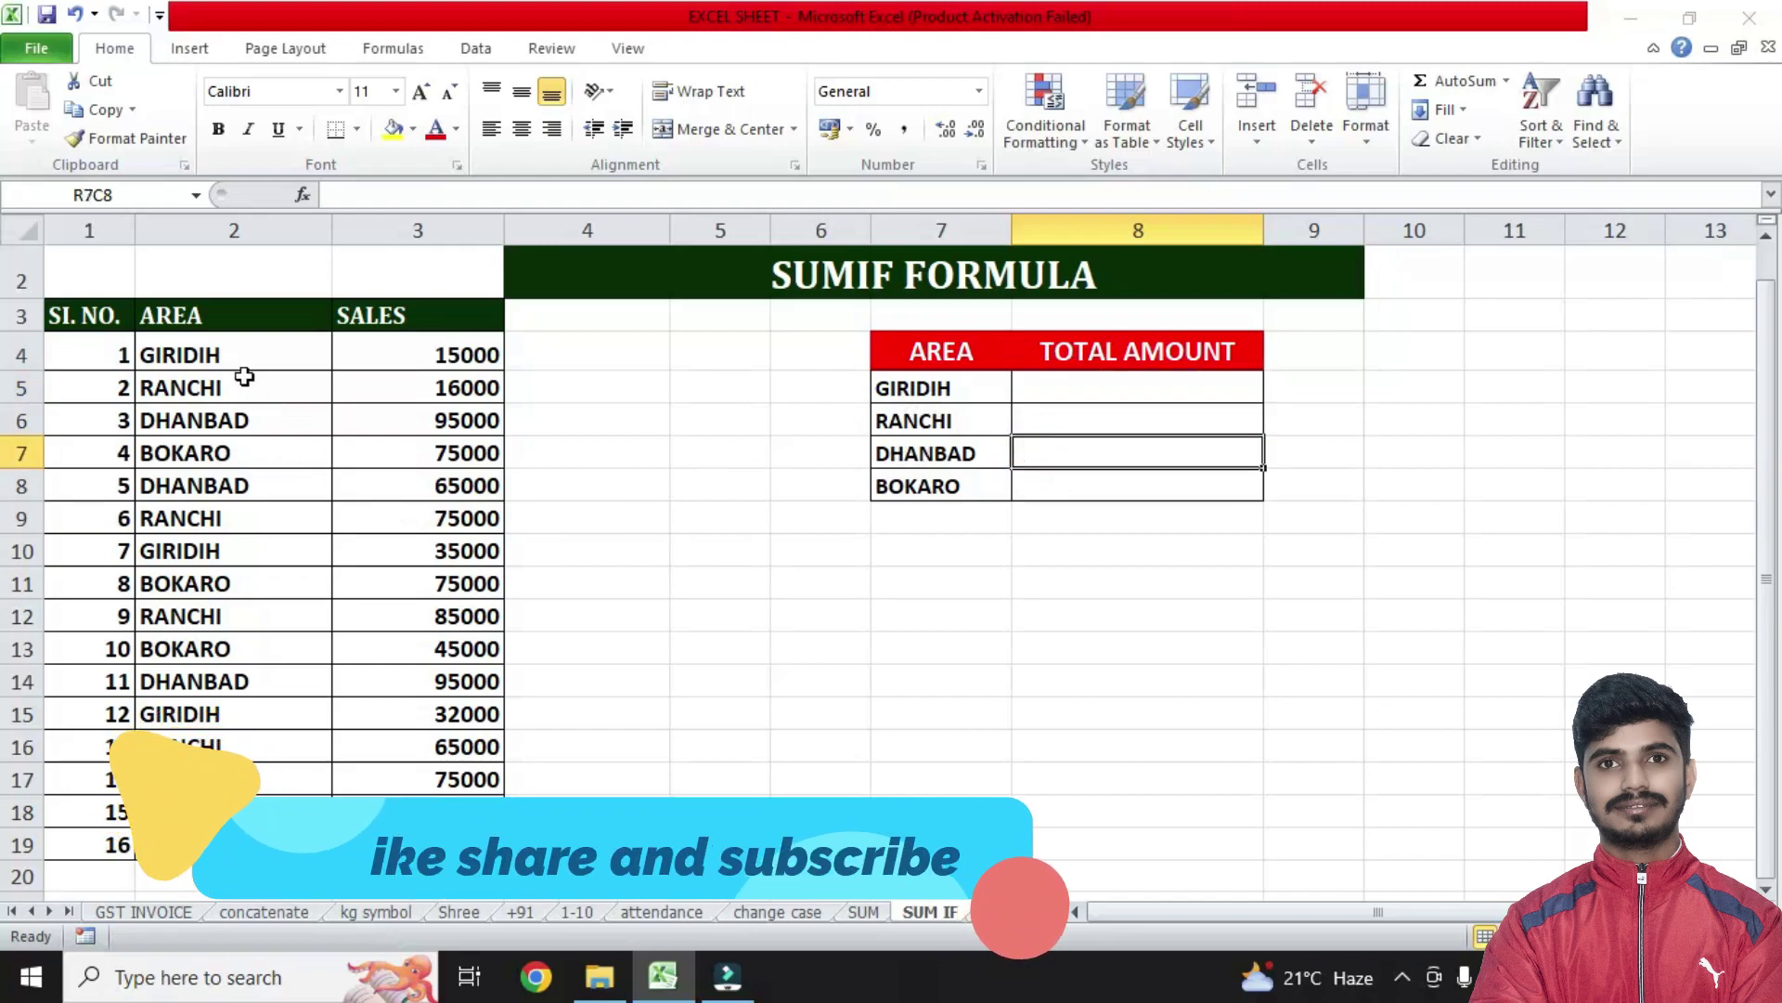
left_click(1077, 490)
Step: Enter a manual addition of GIRIDIH's sales 15000+35000+32000+45000, giving 127000
left_click(1073, 391)
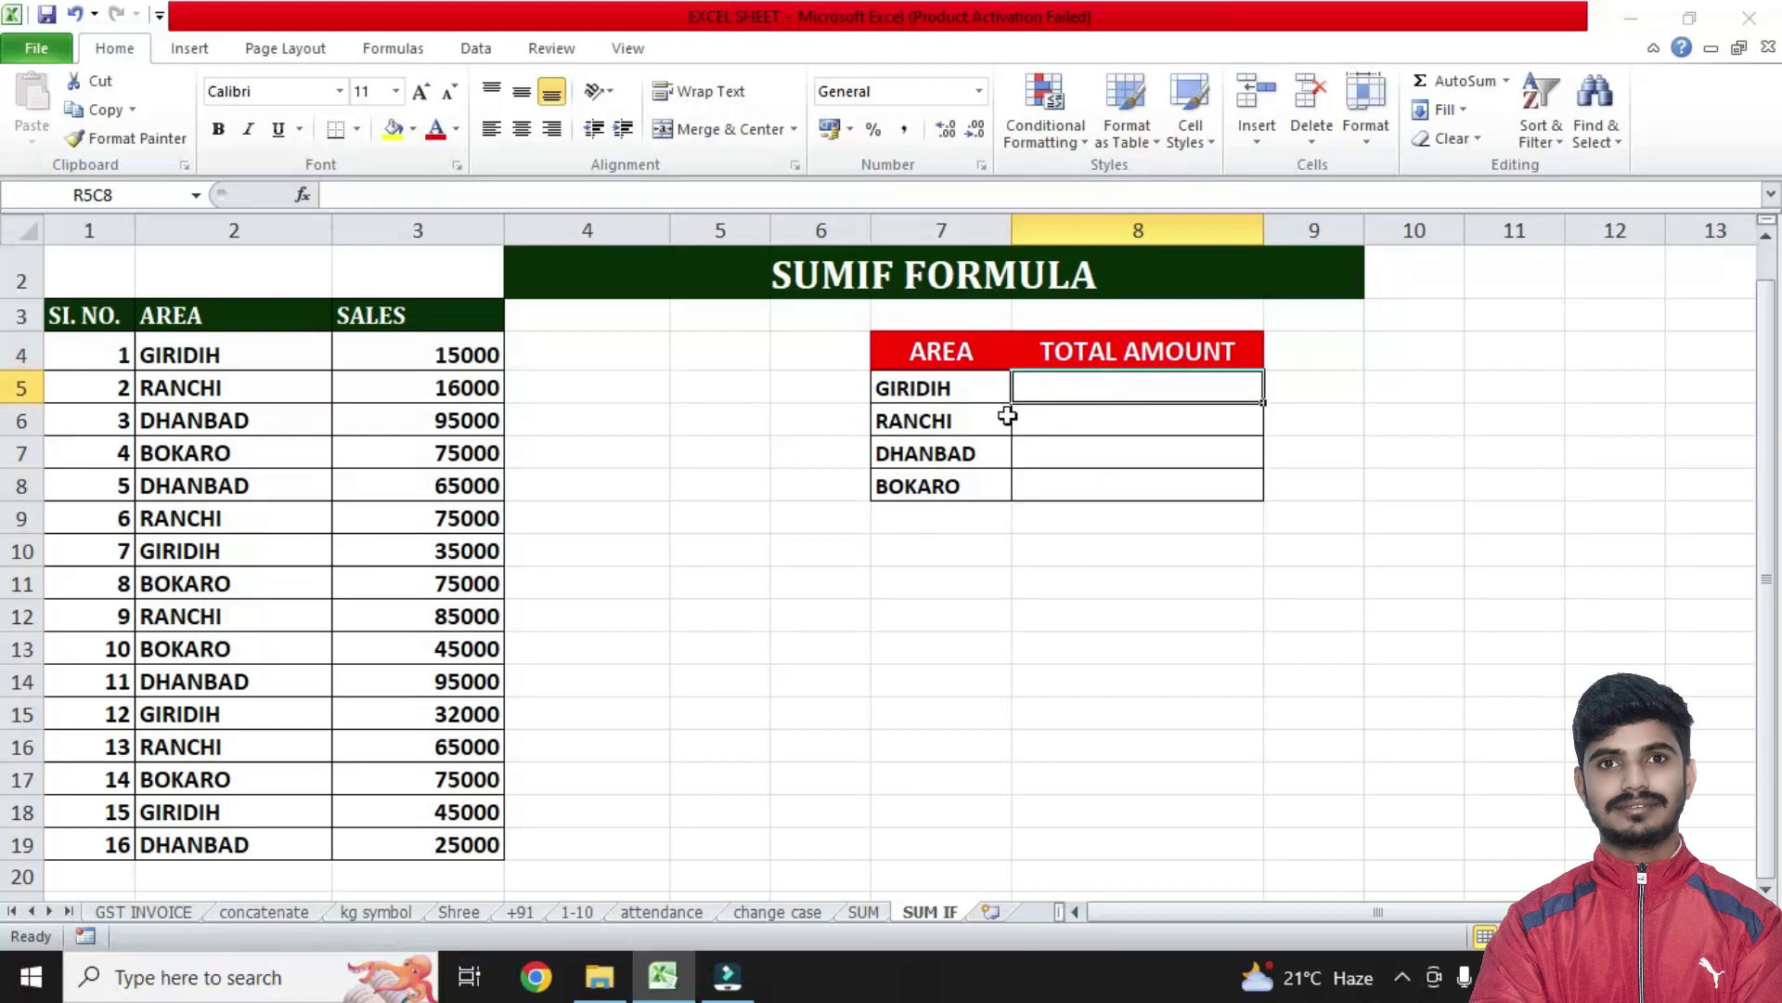
type("=")
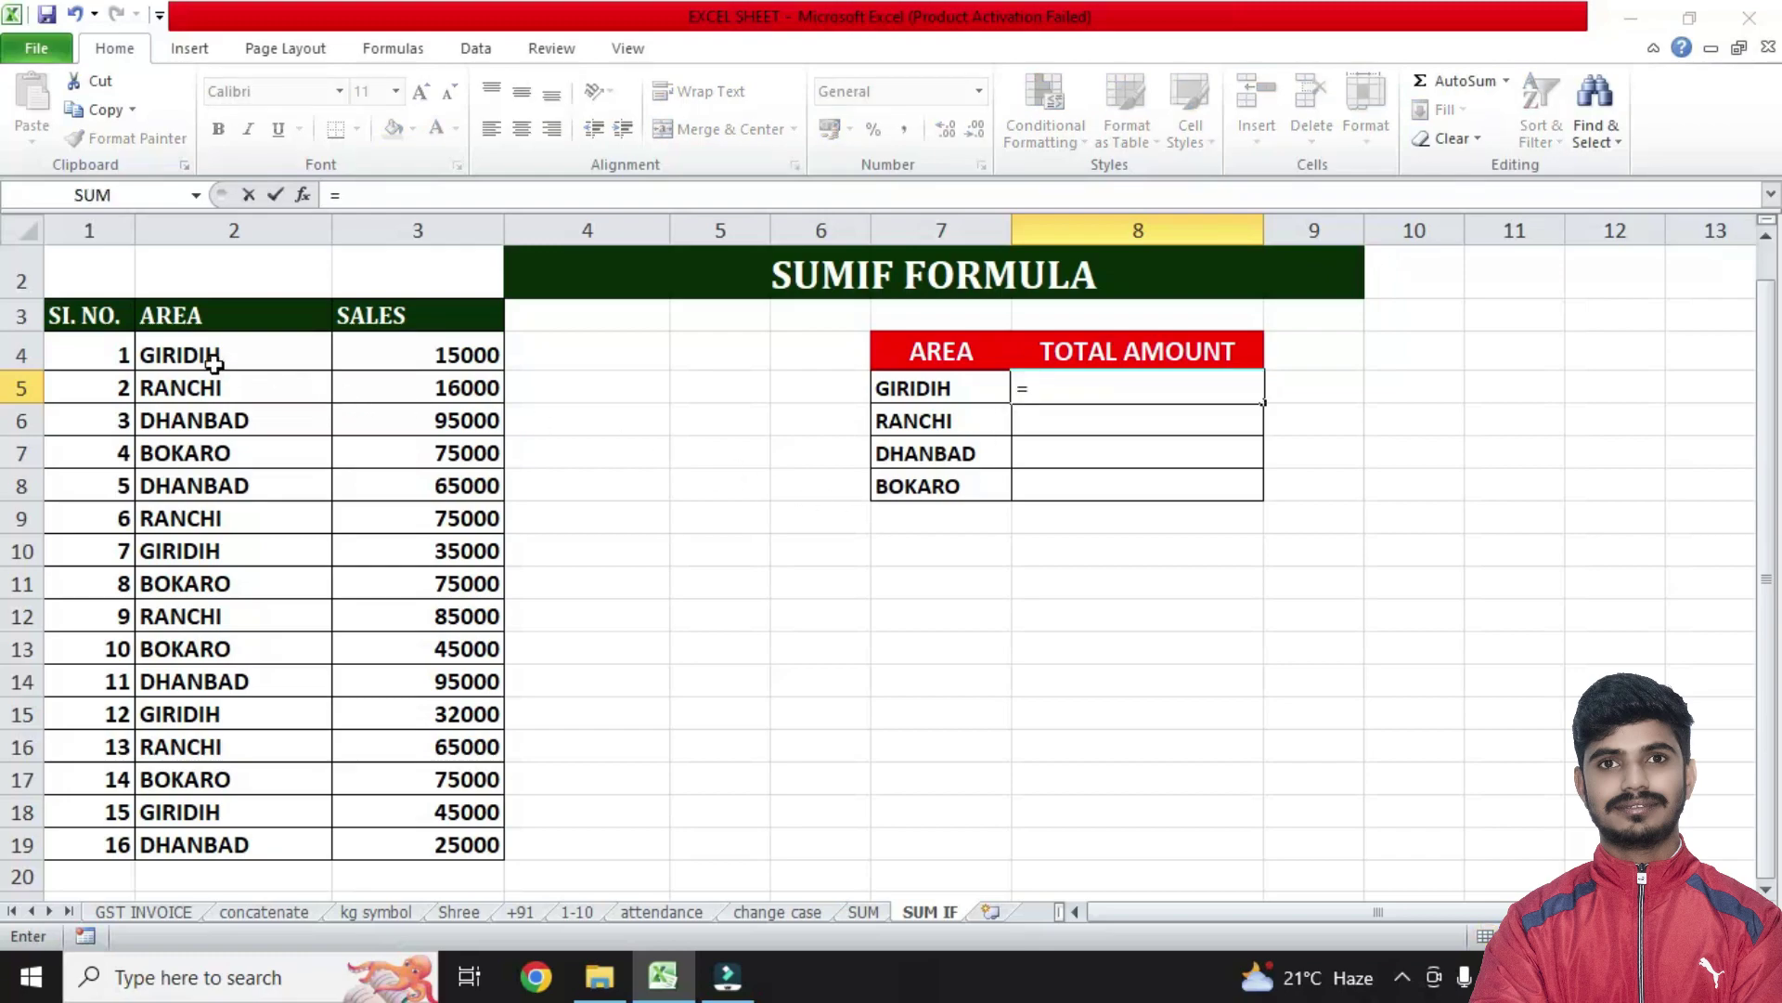
left_click(414, 358)
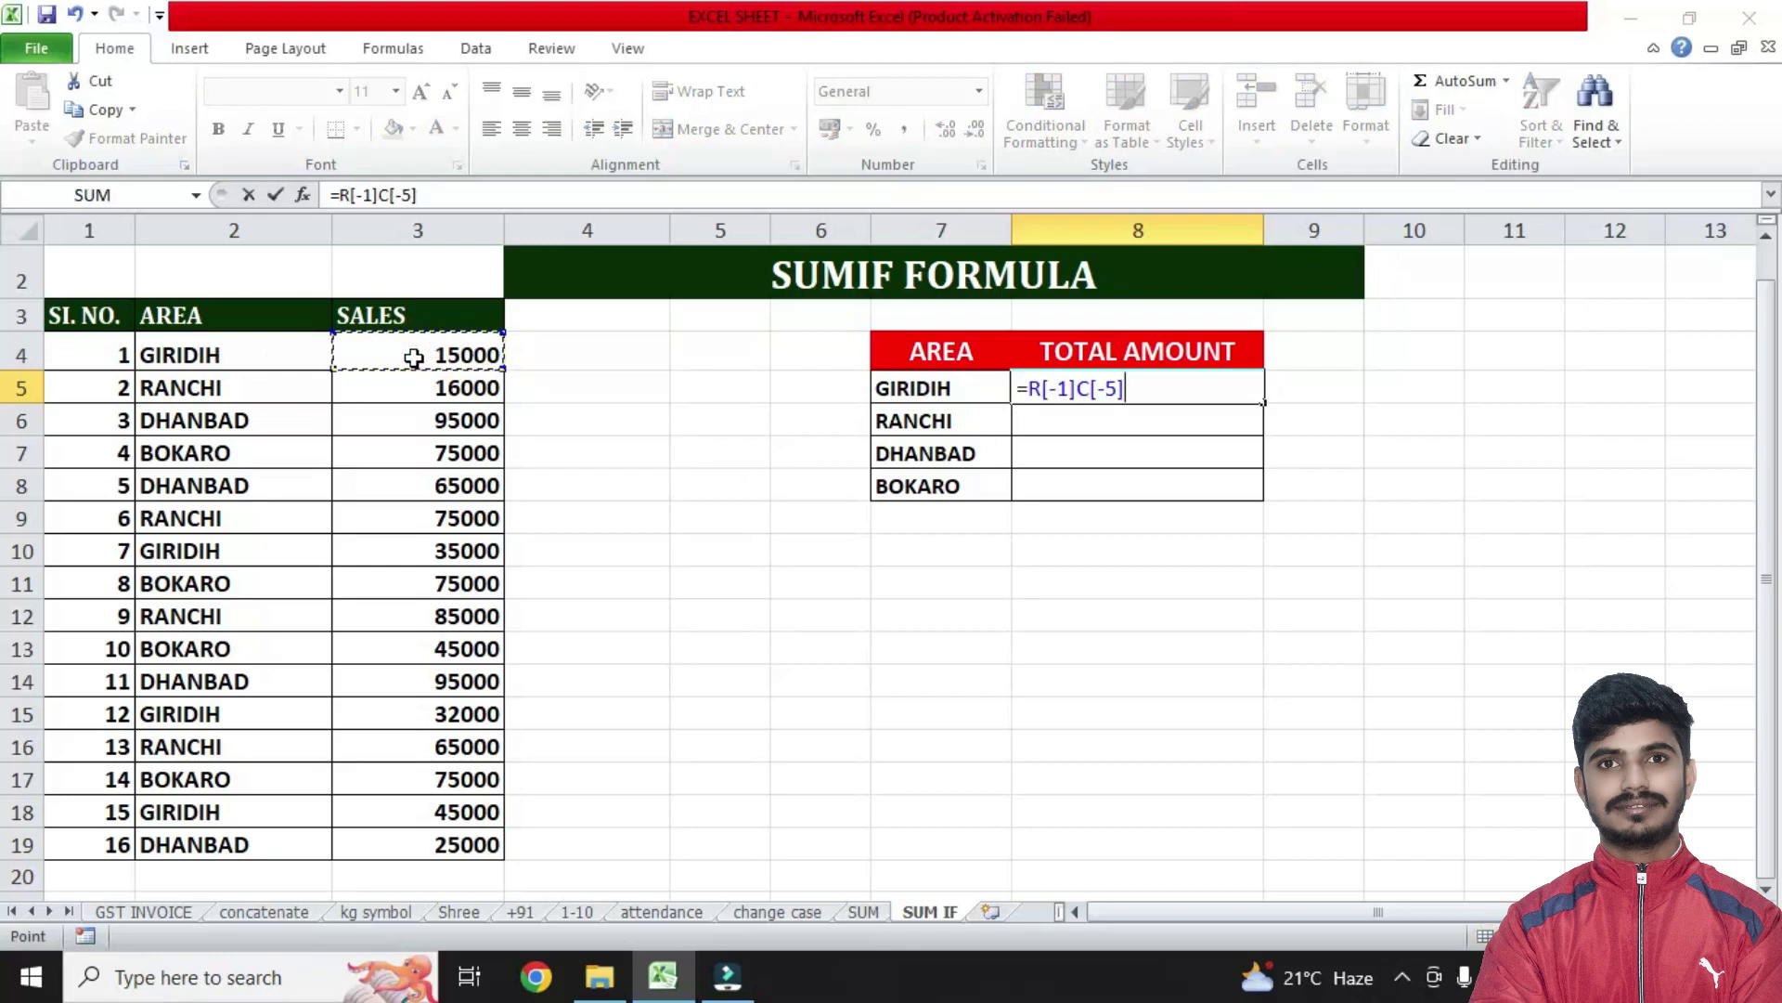
type("+")
left_click(397, 554)
type("+")
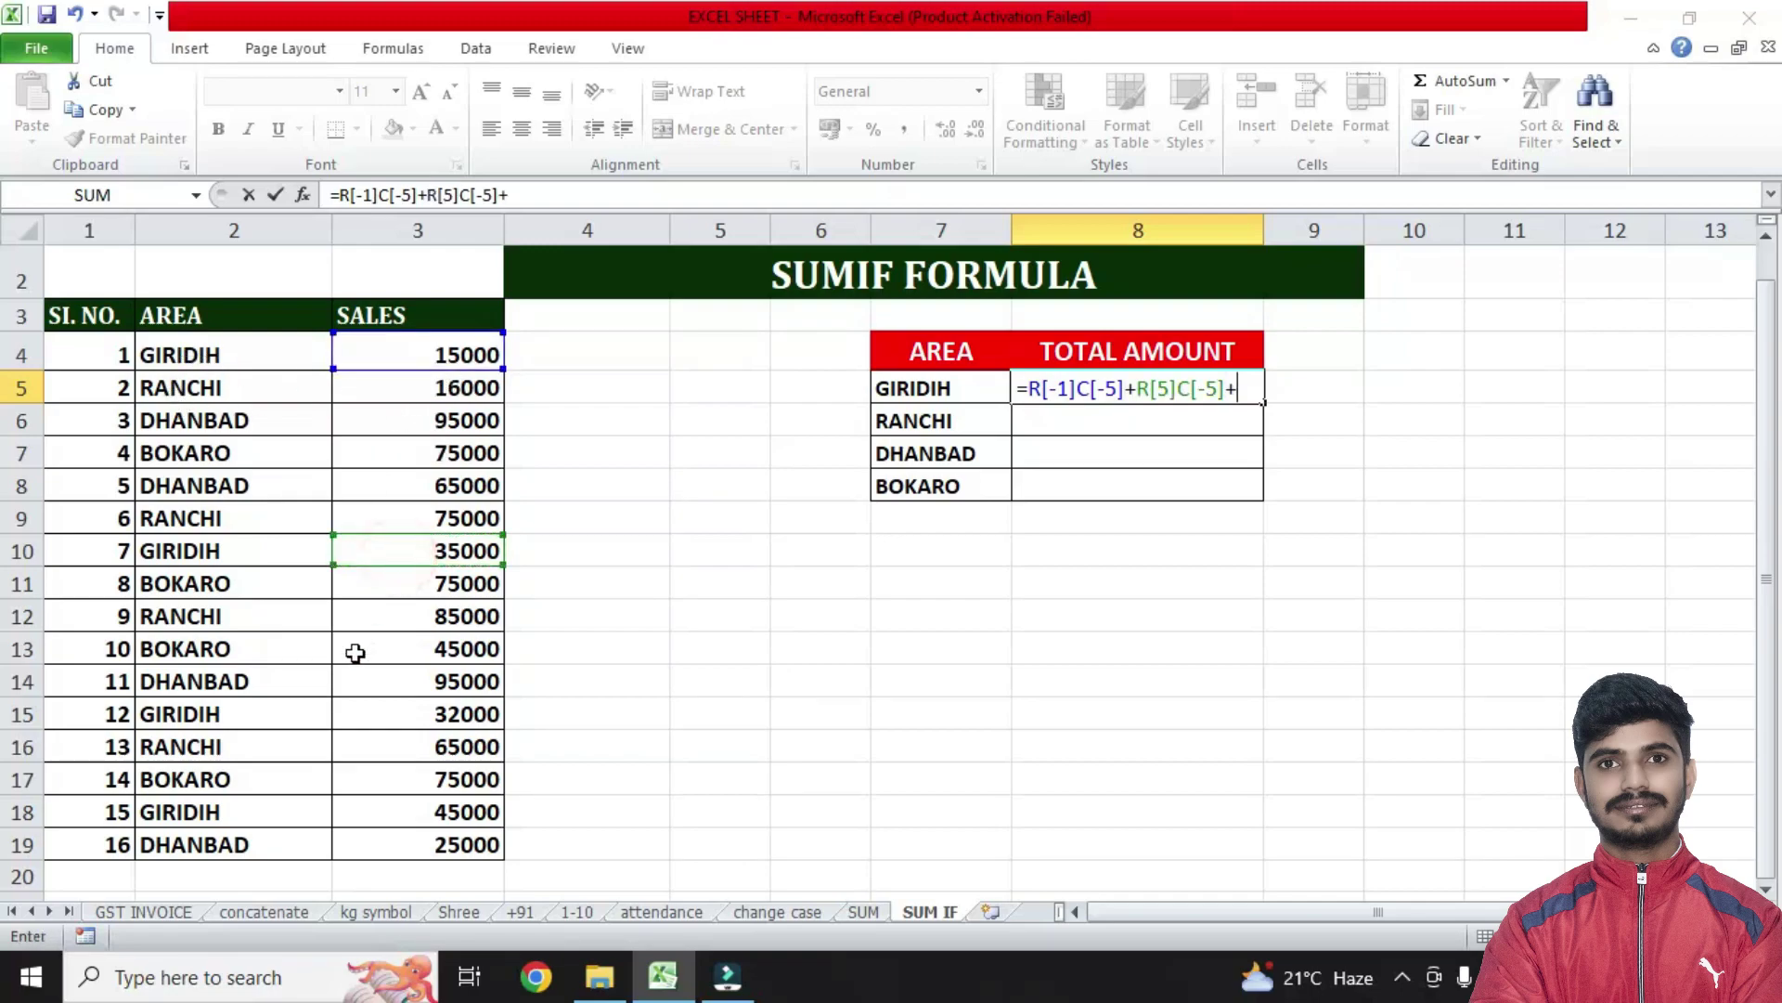
left_click(358, 712)
type("+")
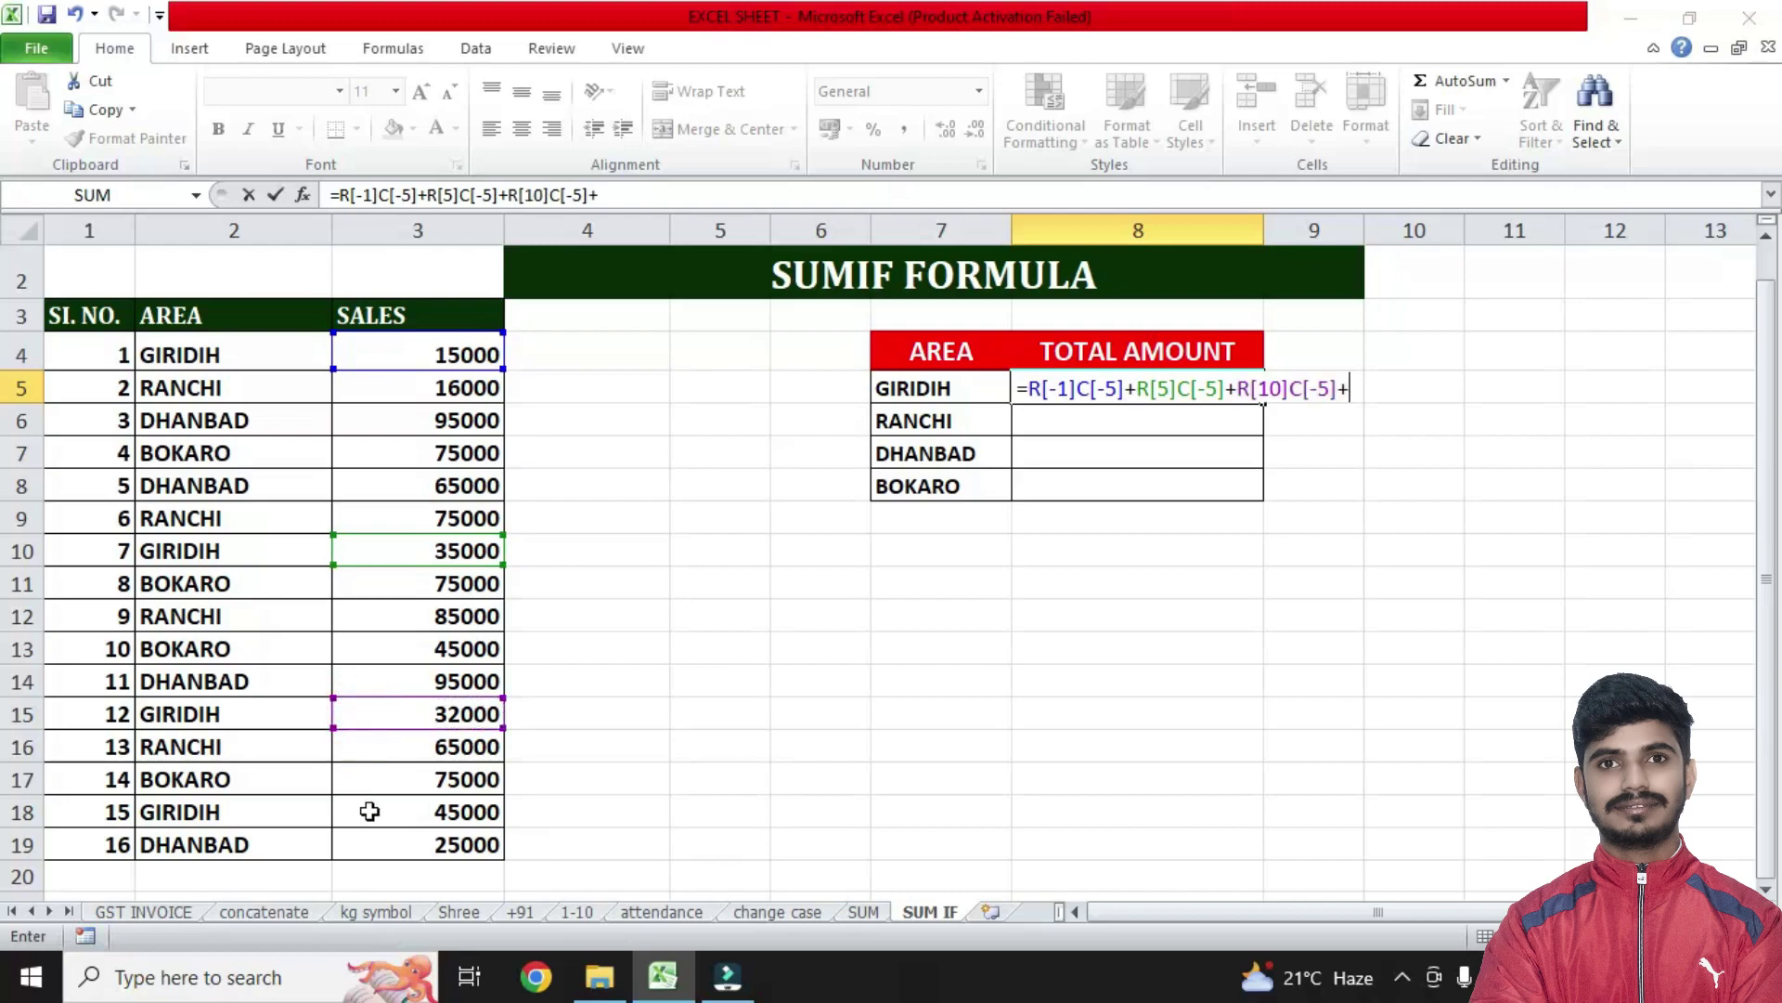
left_click(429, 815)
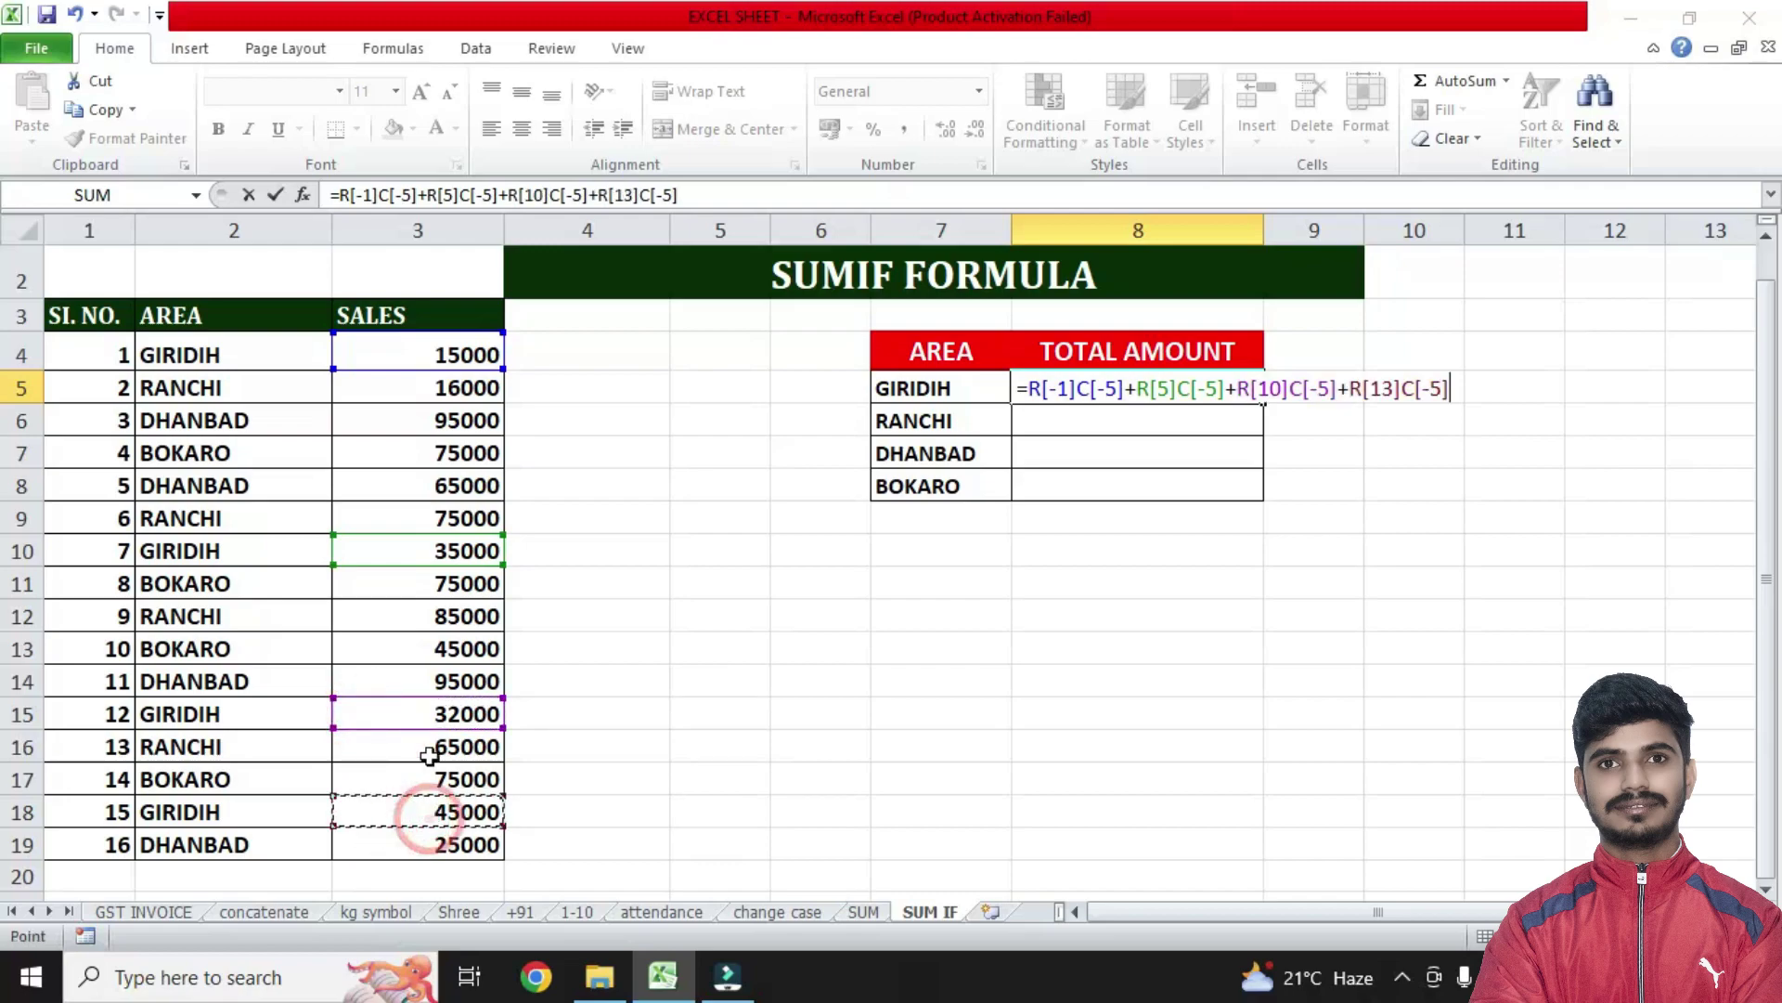
key("Return")
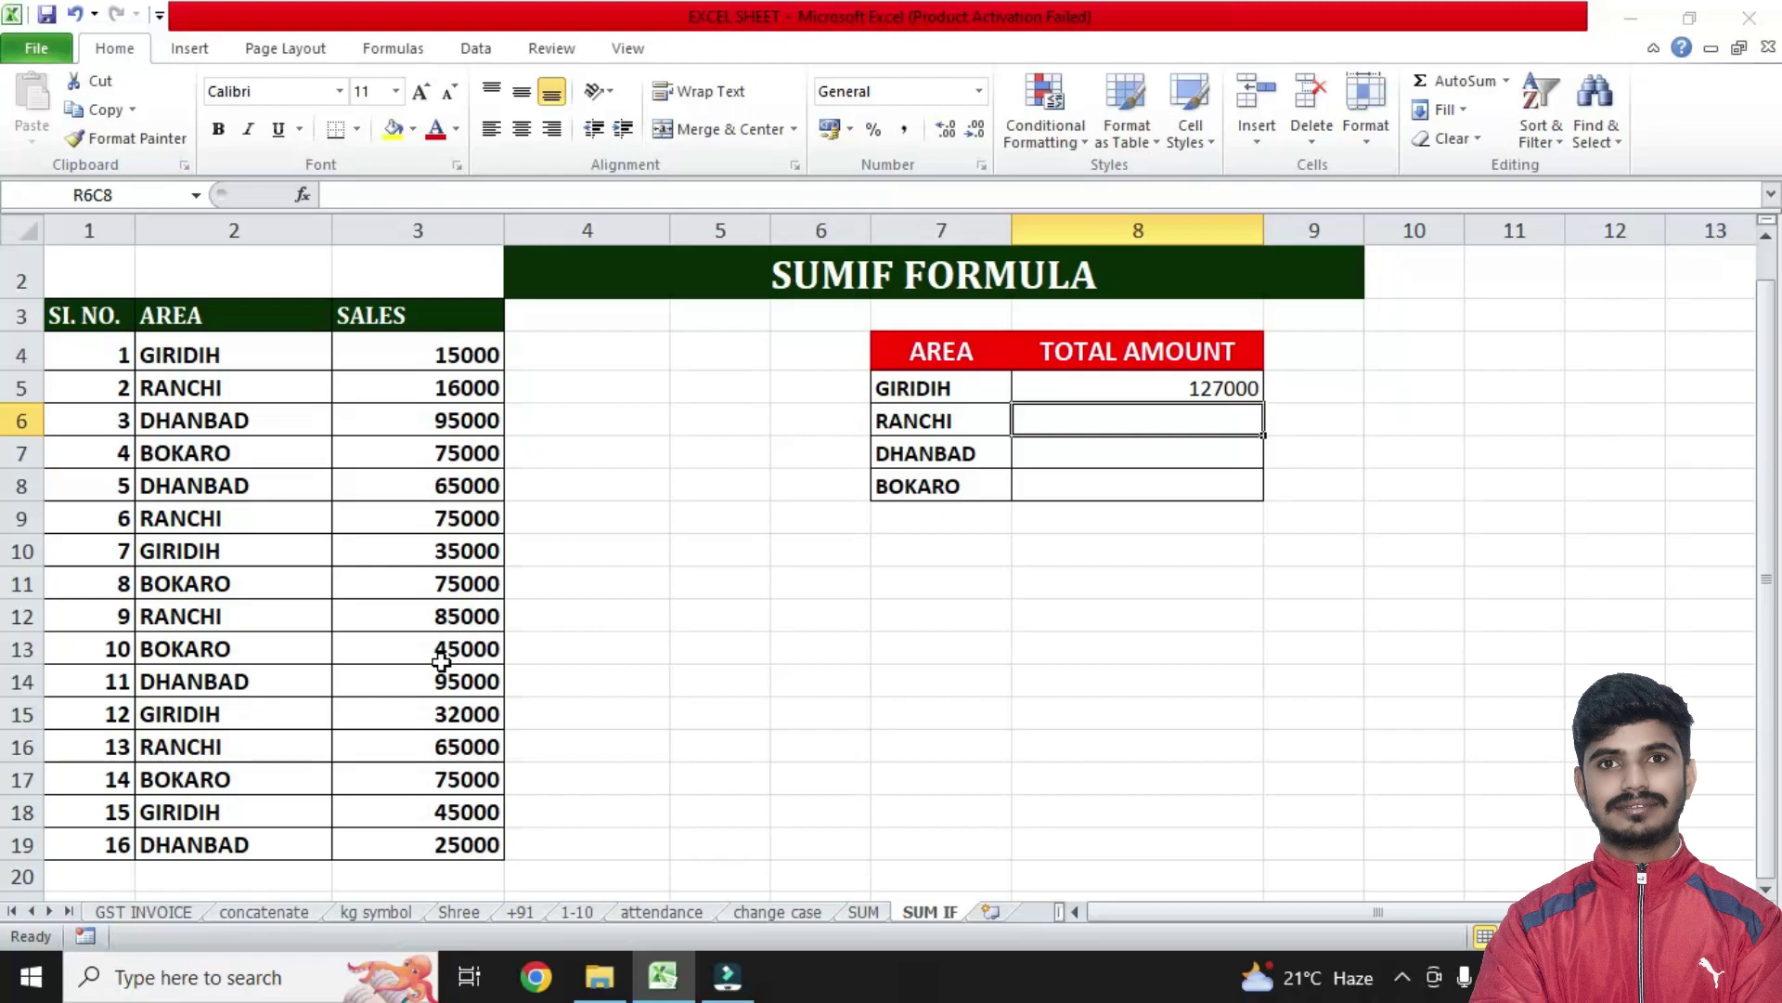
Step: Delete the GIRIDIH addition formula, leaving the total cell empty
left_click(1135, 385)
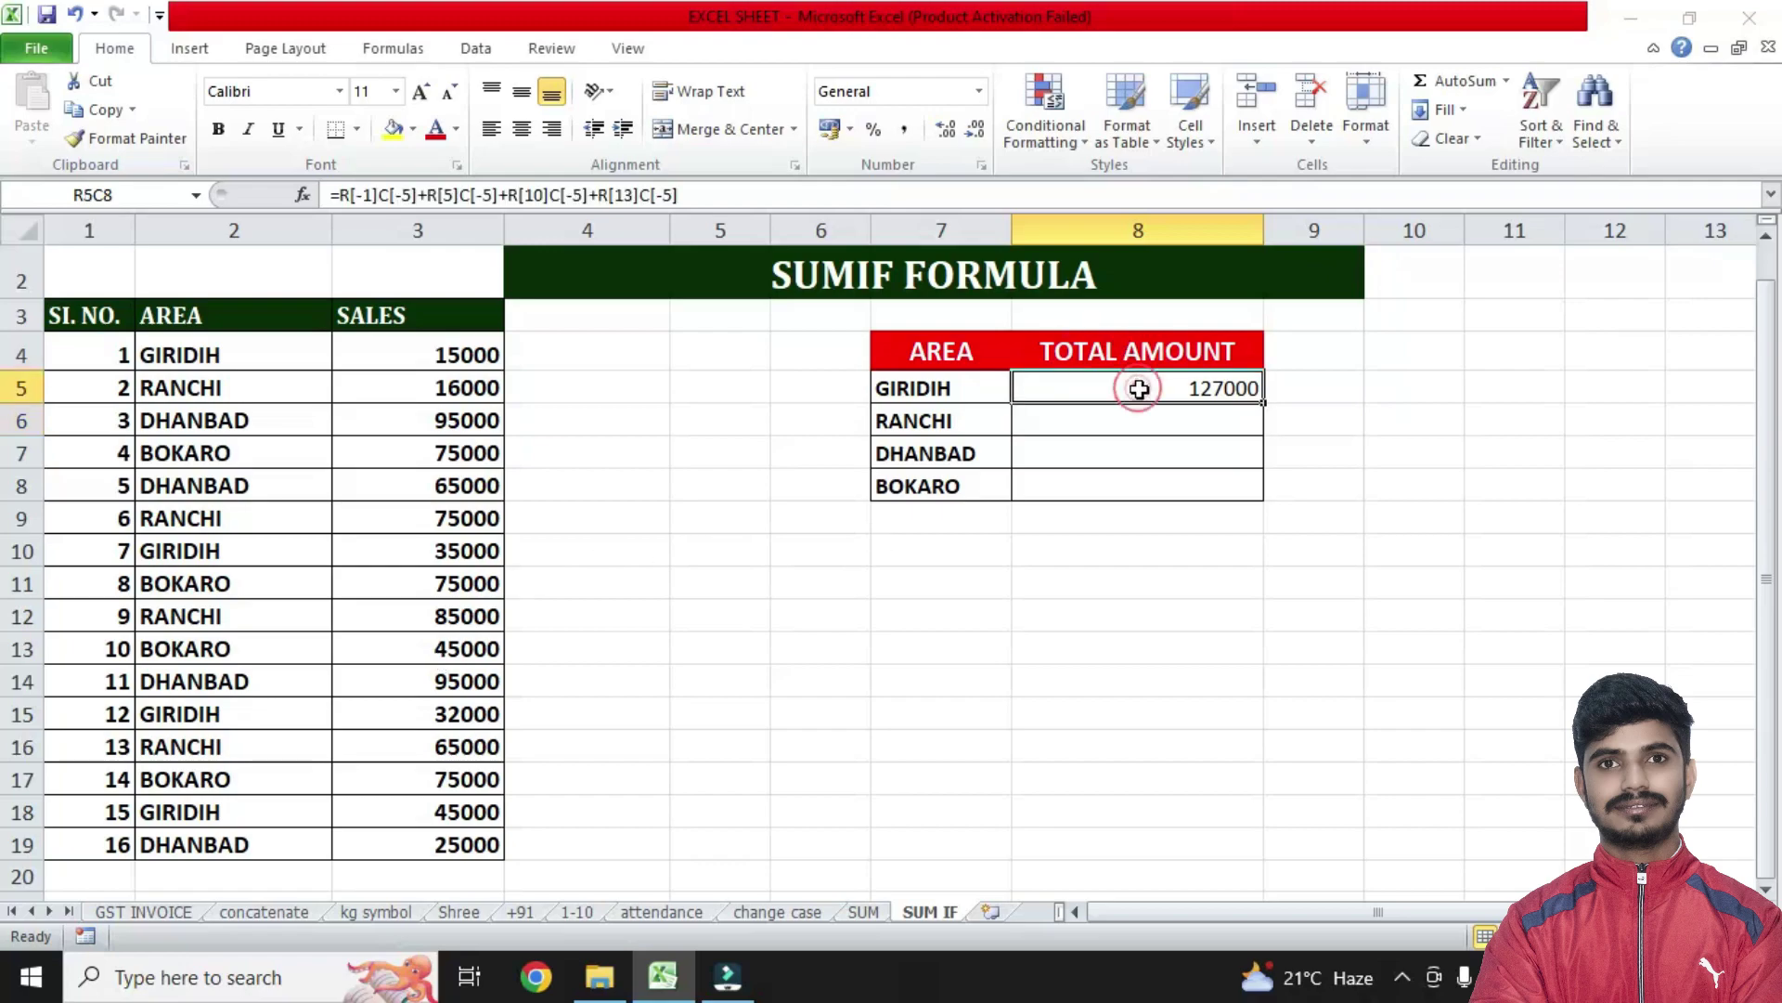
key("Delete")
left_click(1156, 450)
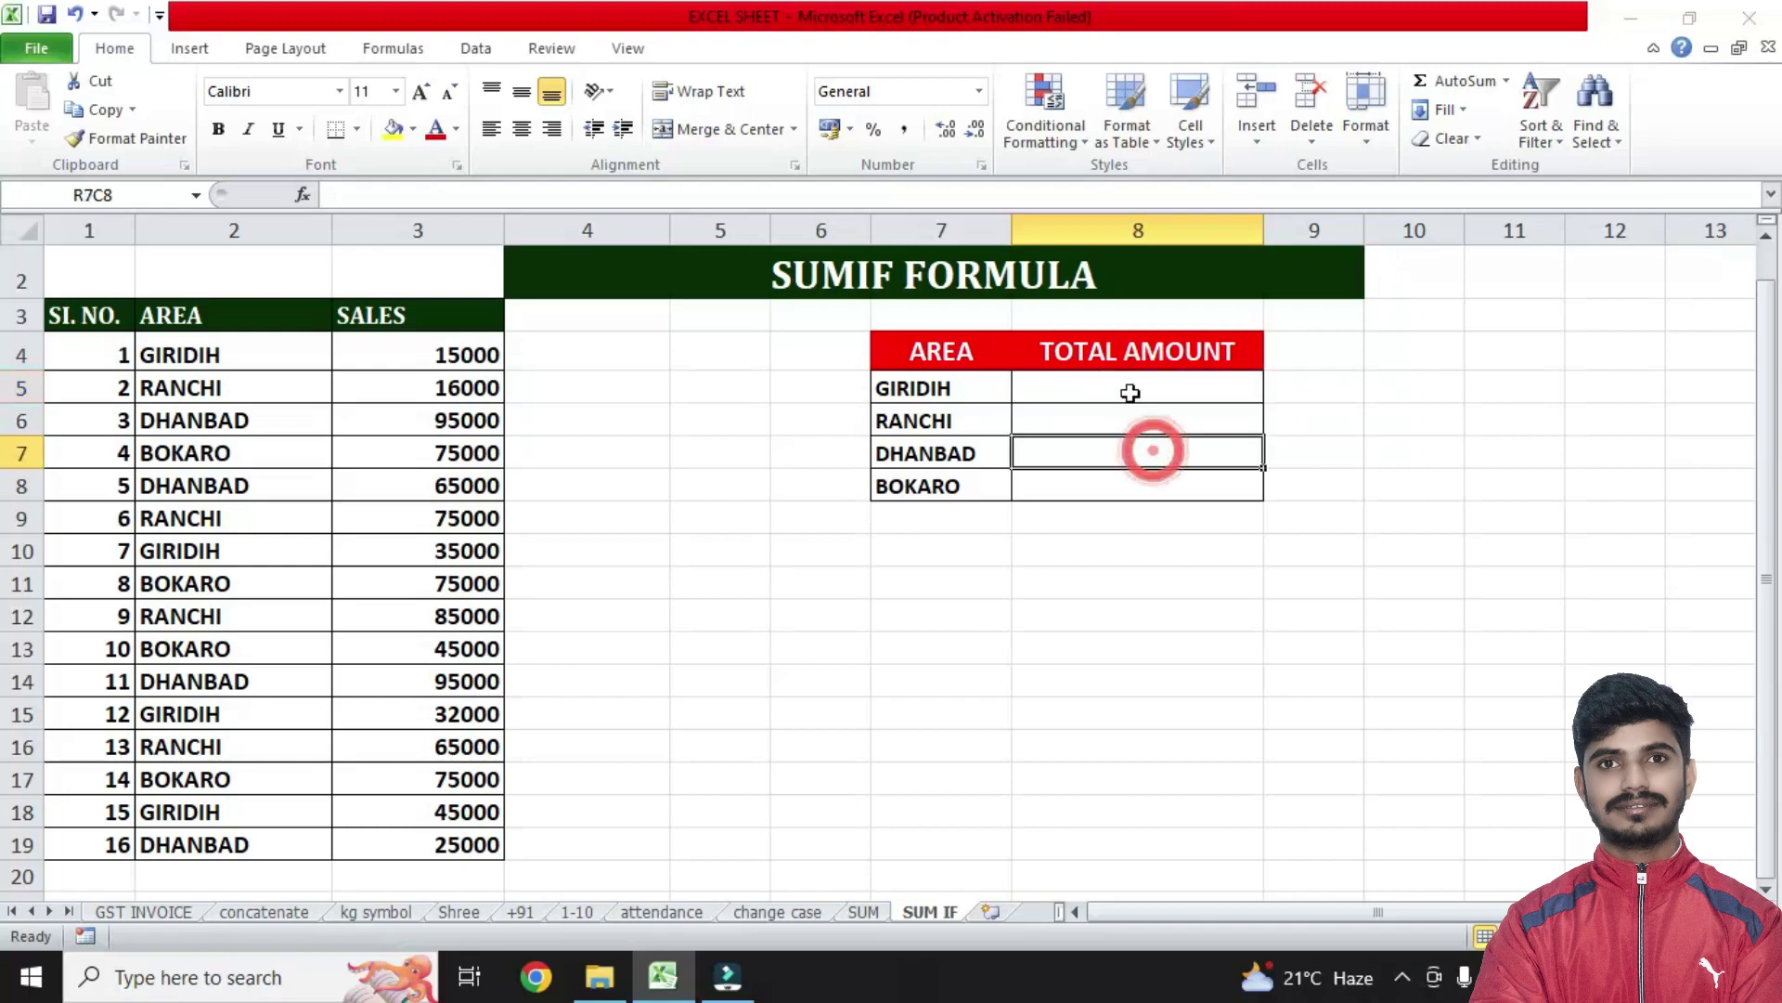
left_click(1129, 388)
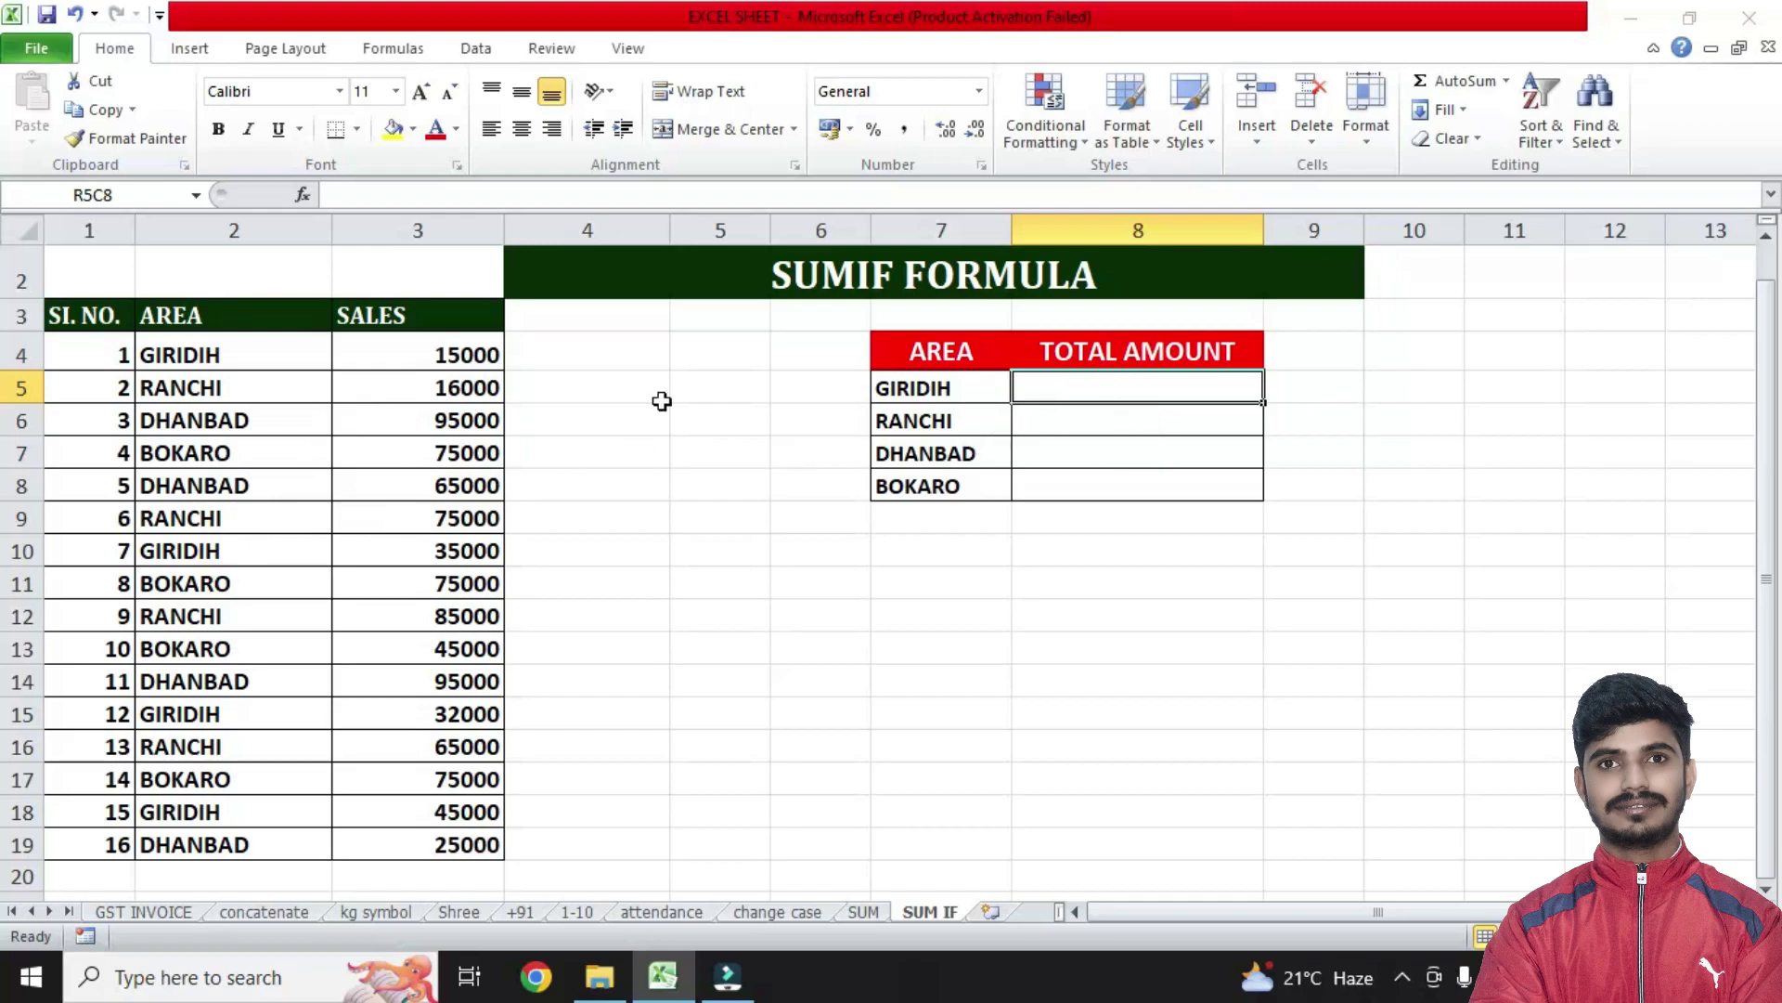
Step: Enter =SUMIF(AREA rows 4–19, GIRIDIH cell B4, SALES rows 4–19) in GIRIDIH's total, giving 127000
left_click(1065, 391)
type("=")
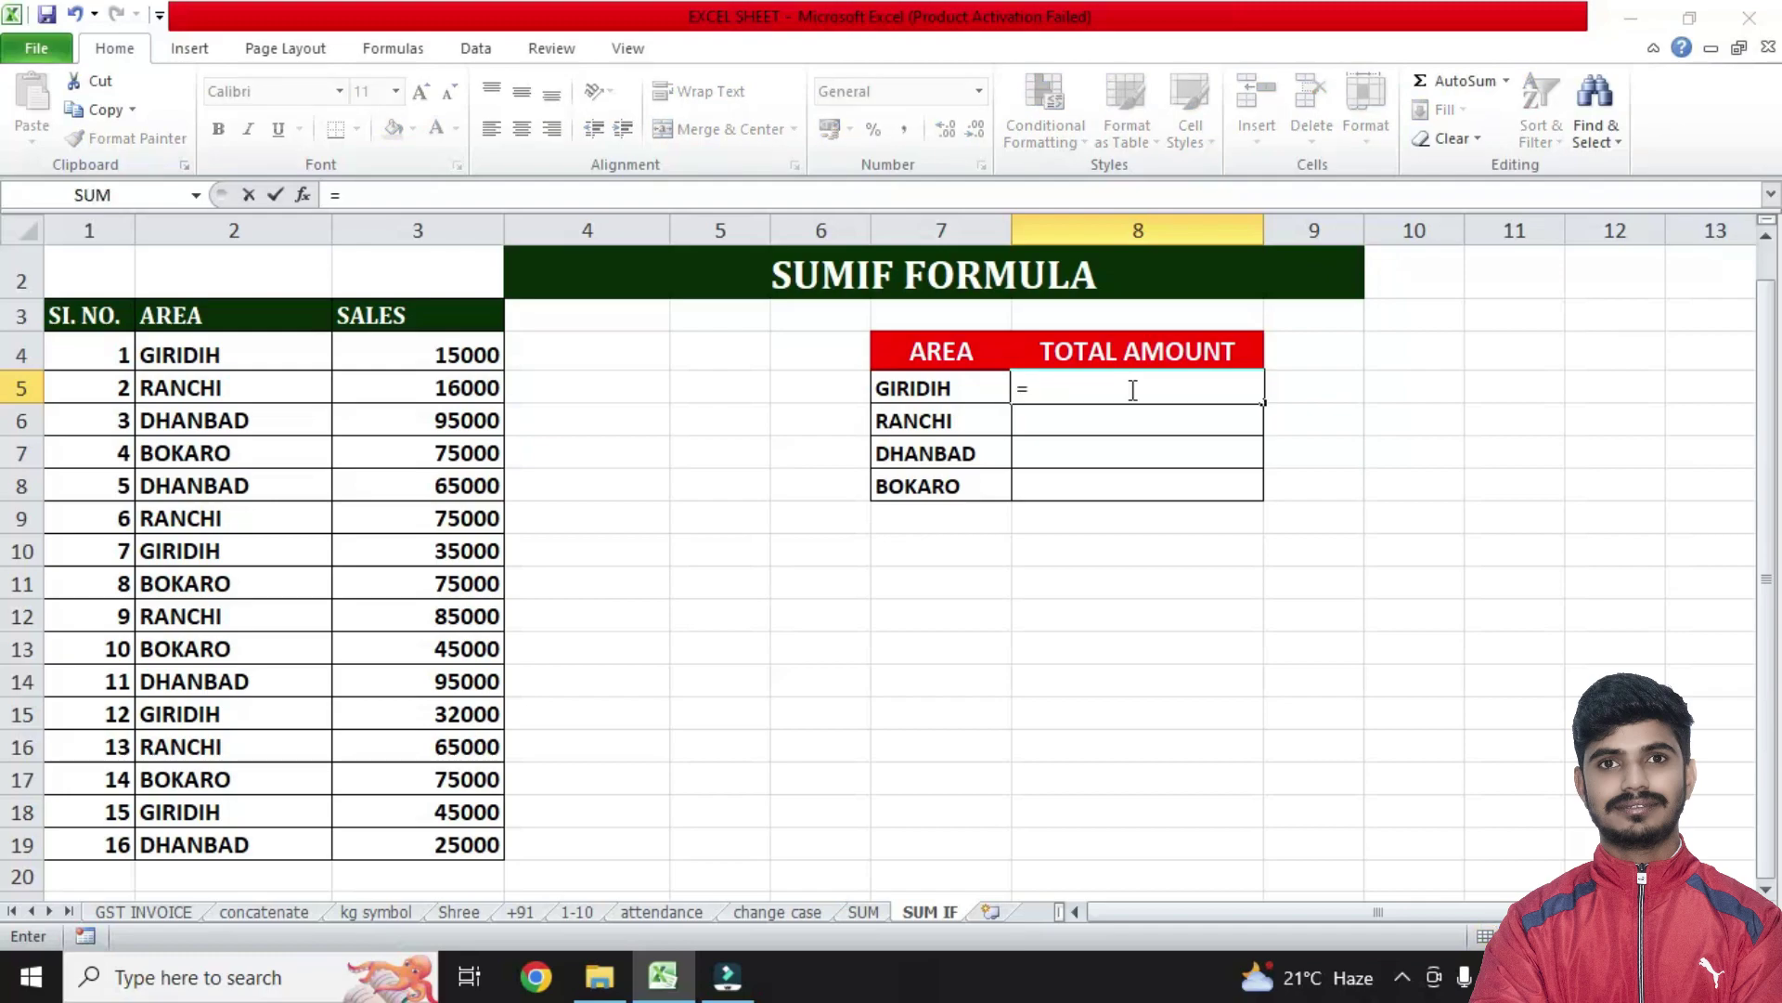
type("DI,")
key("BackSpace")
key("BackSpace")
key("BackSpace")
type("SUM")
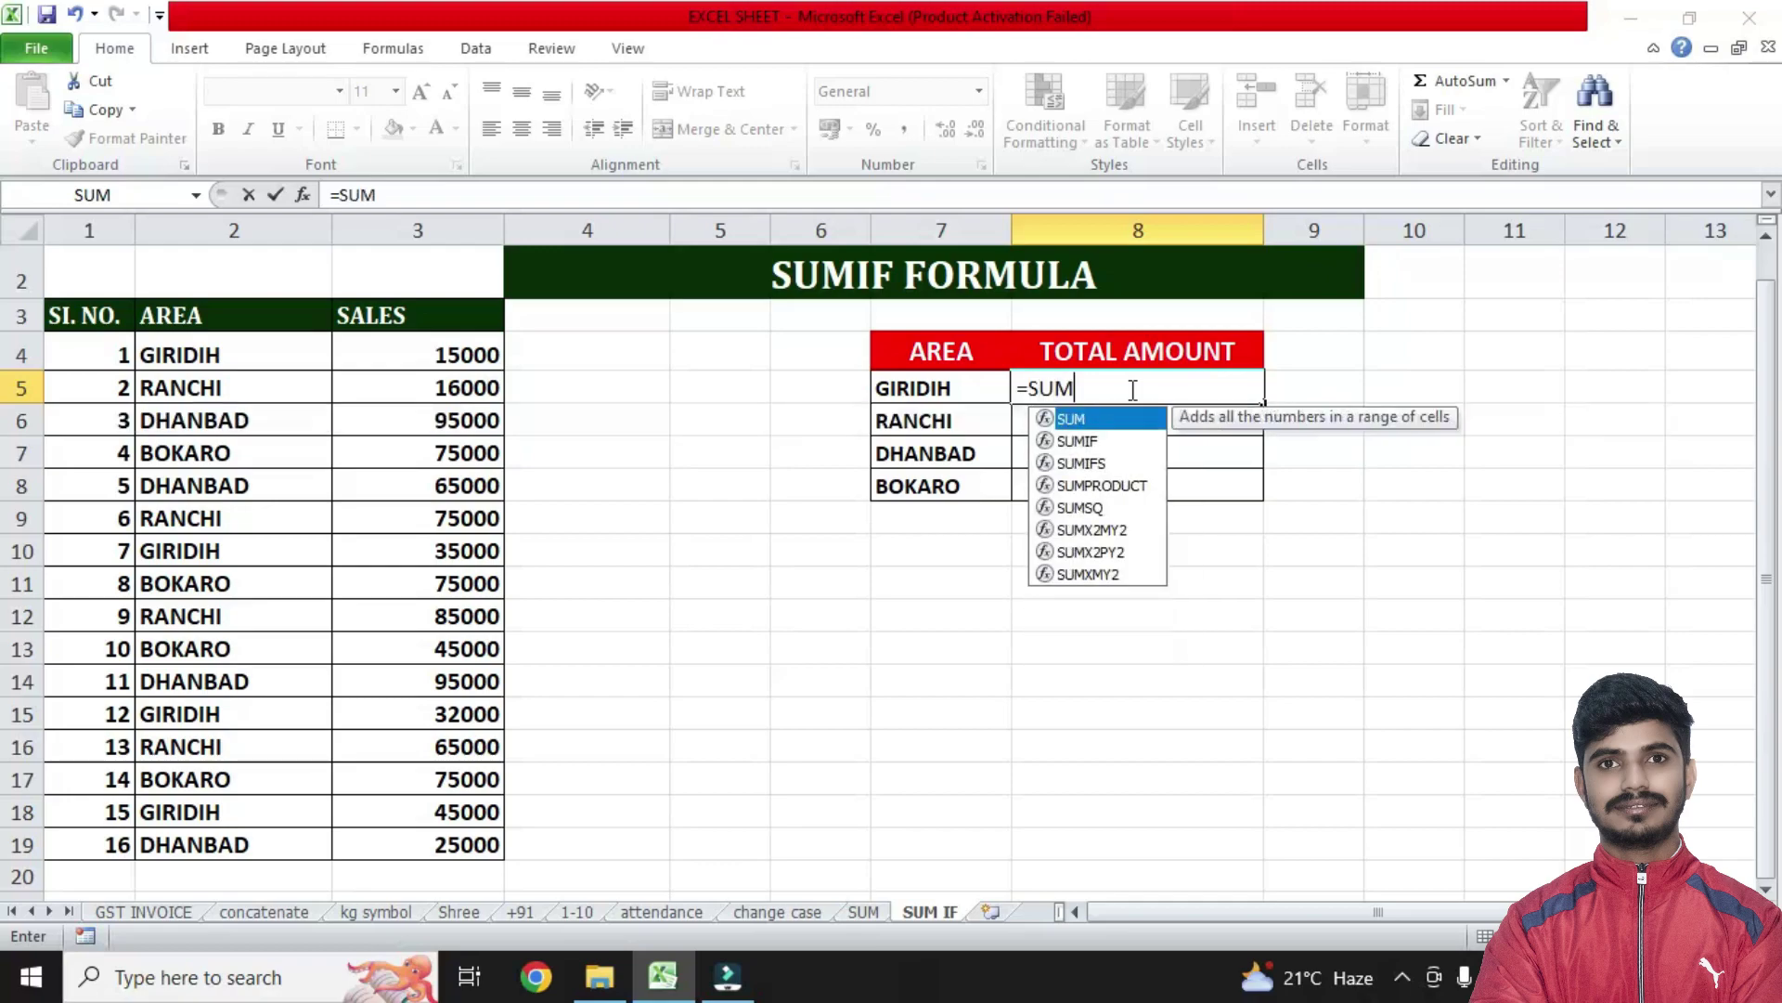
type("IF(")
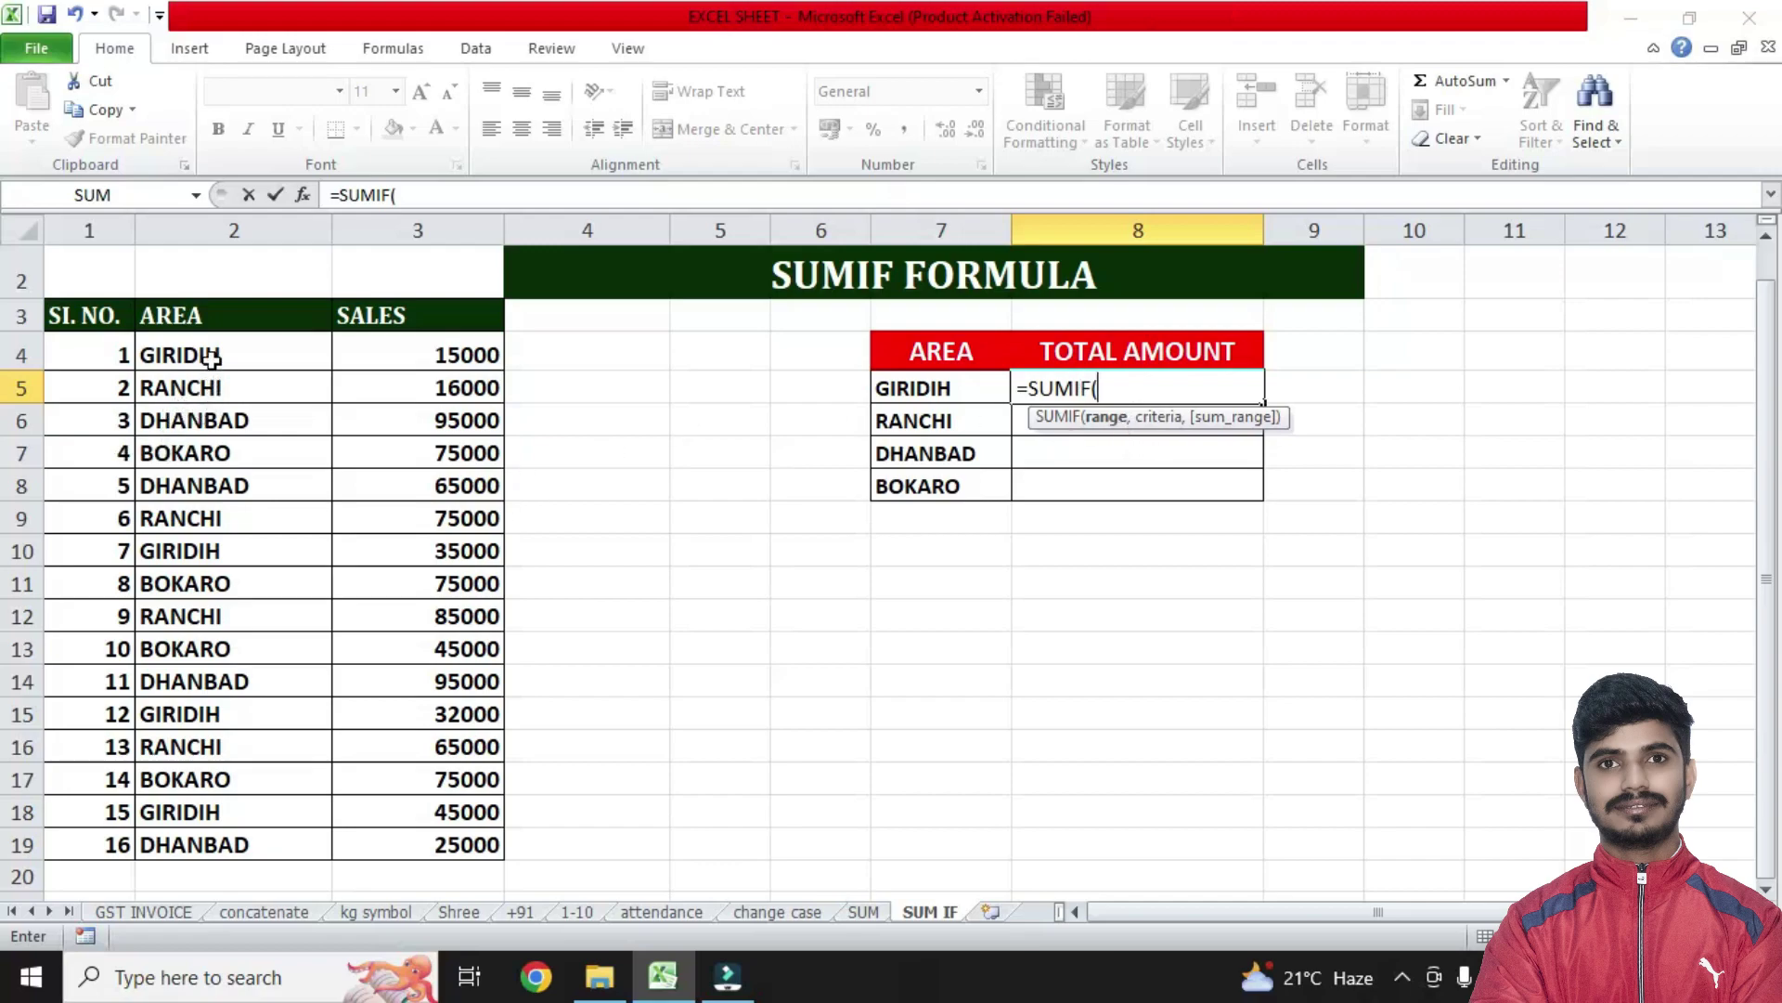
left_click_drag(212, 354, 202, 829)
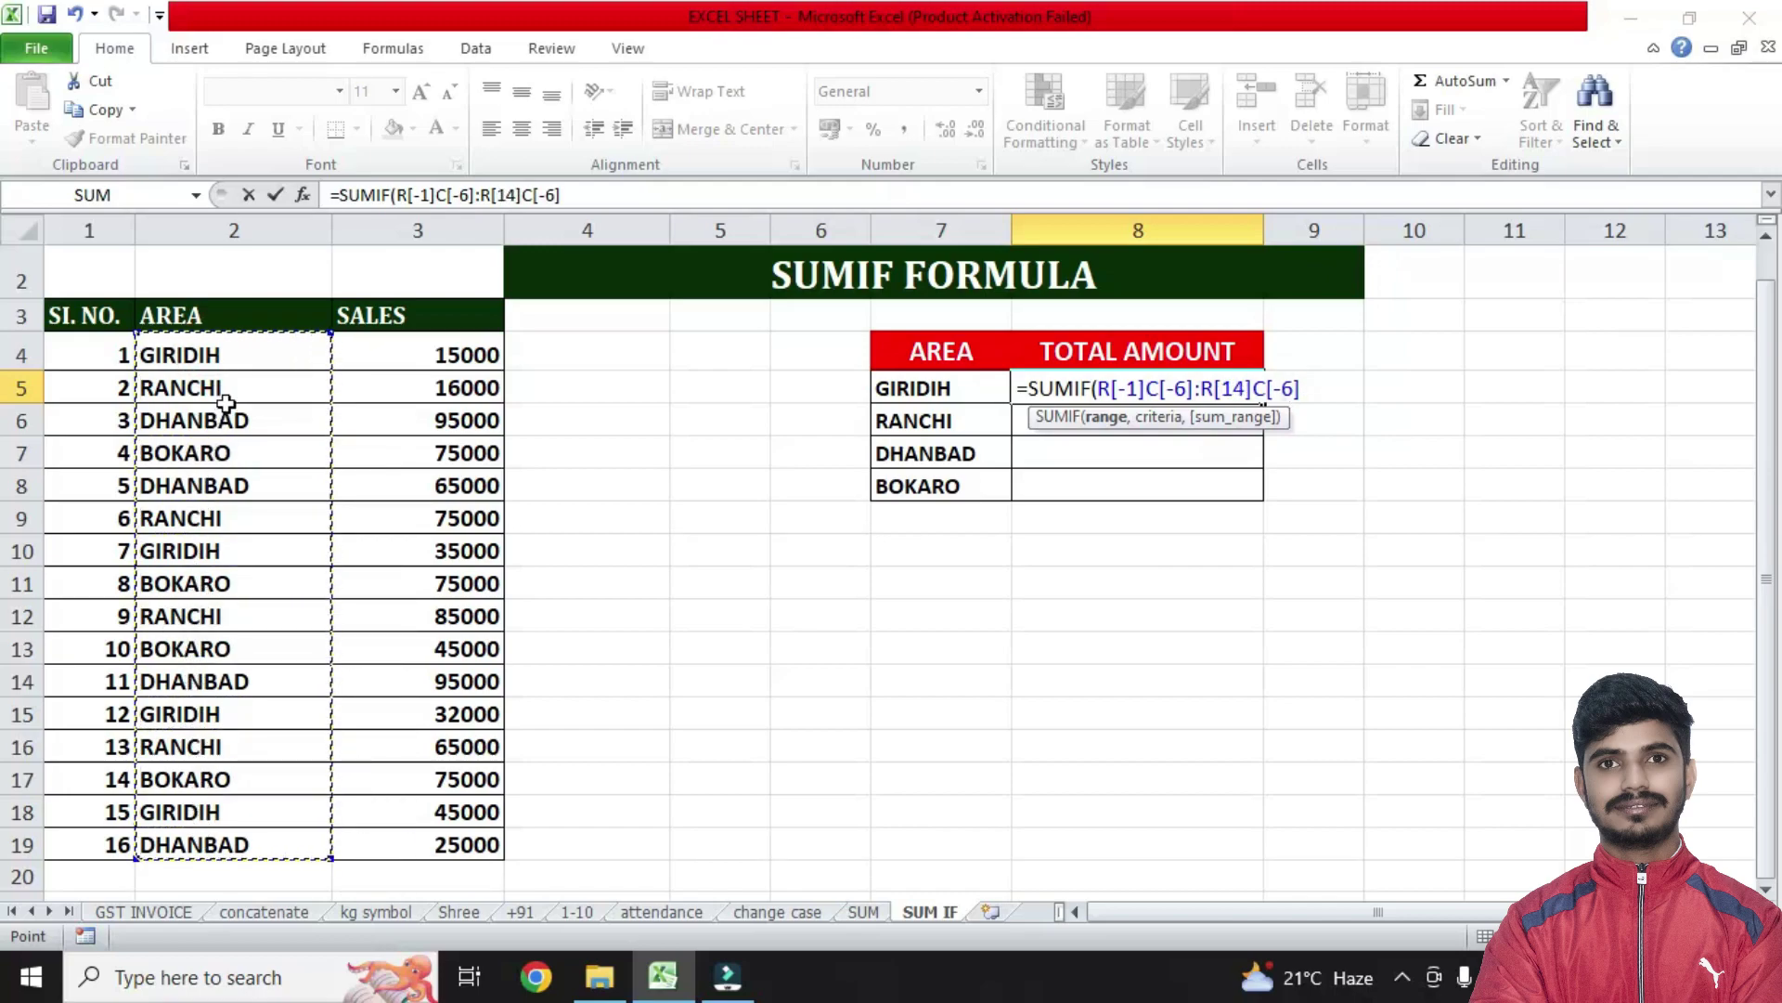
type(",")
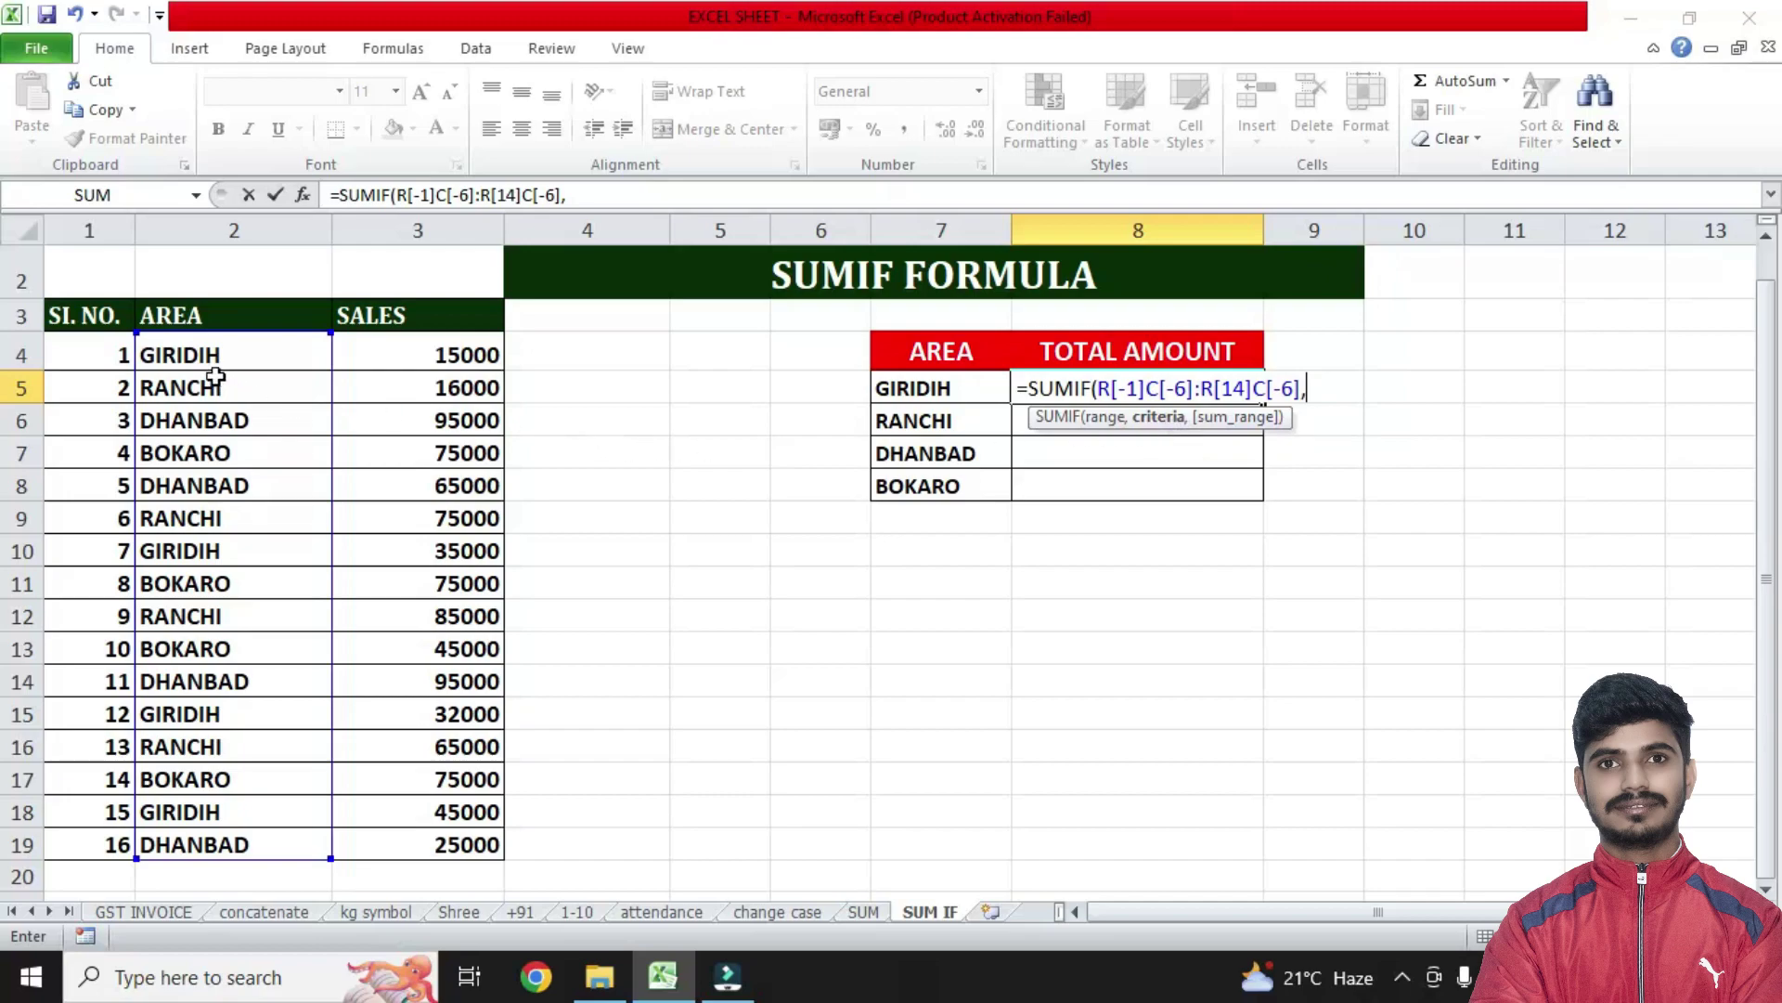
left_click(192, 356)
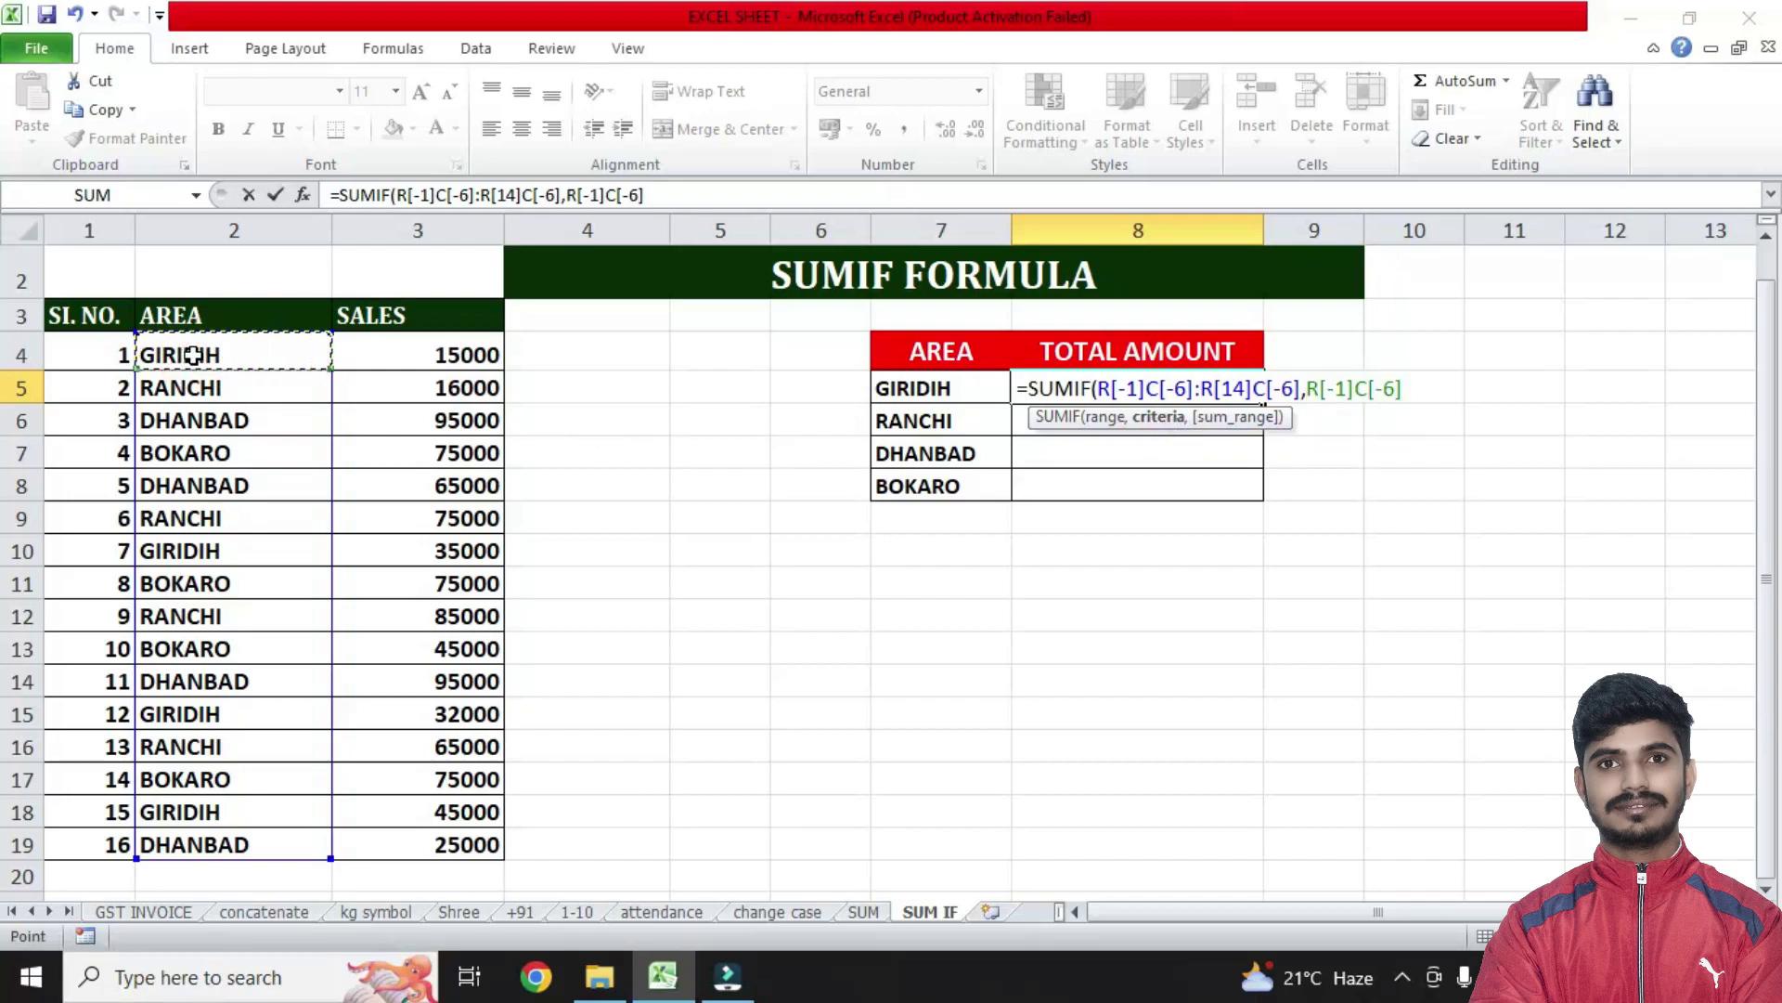
type(",")
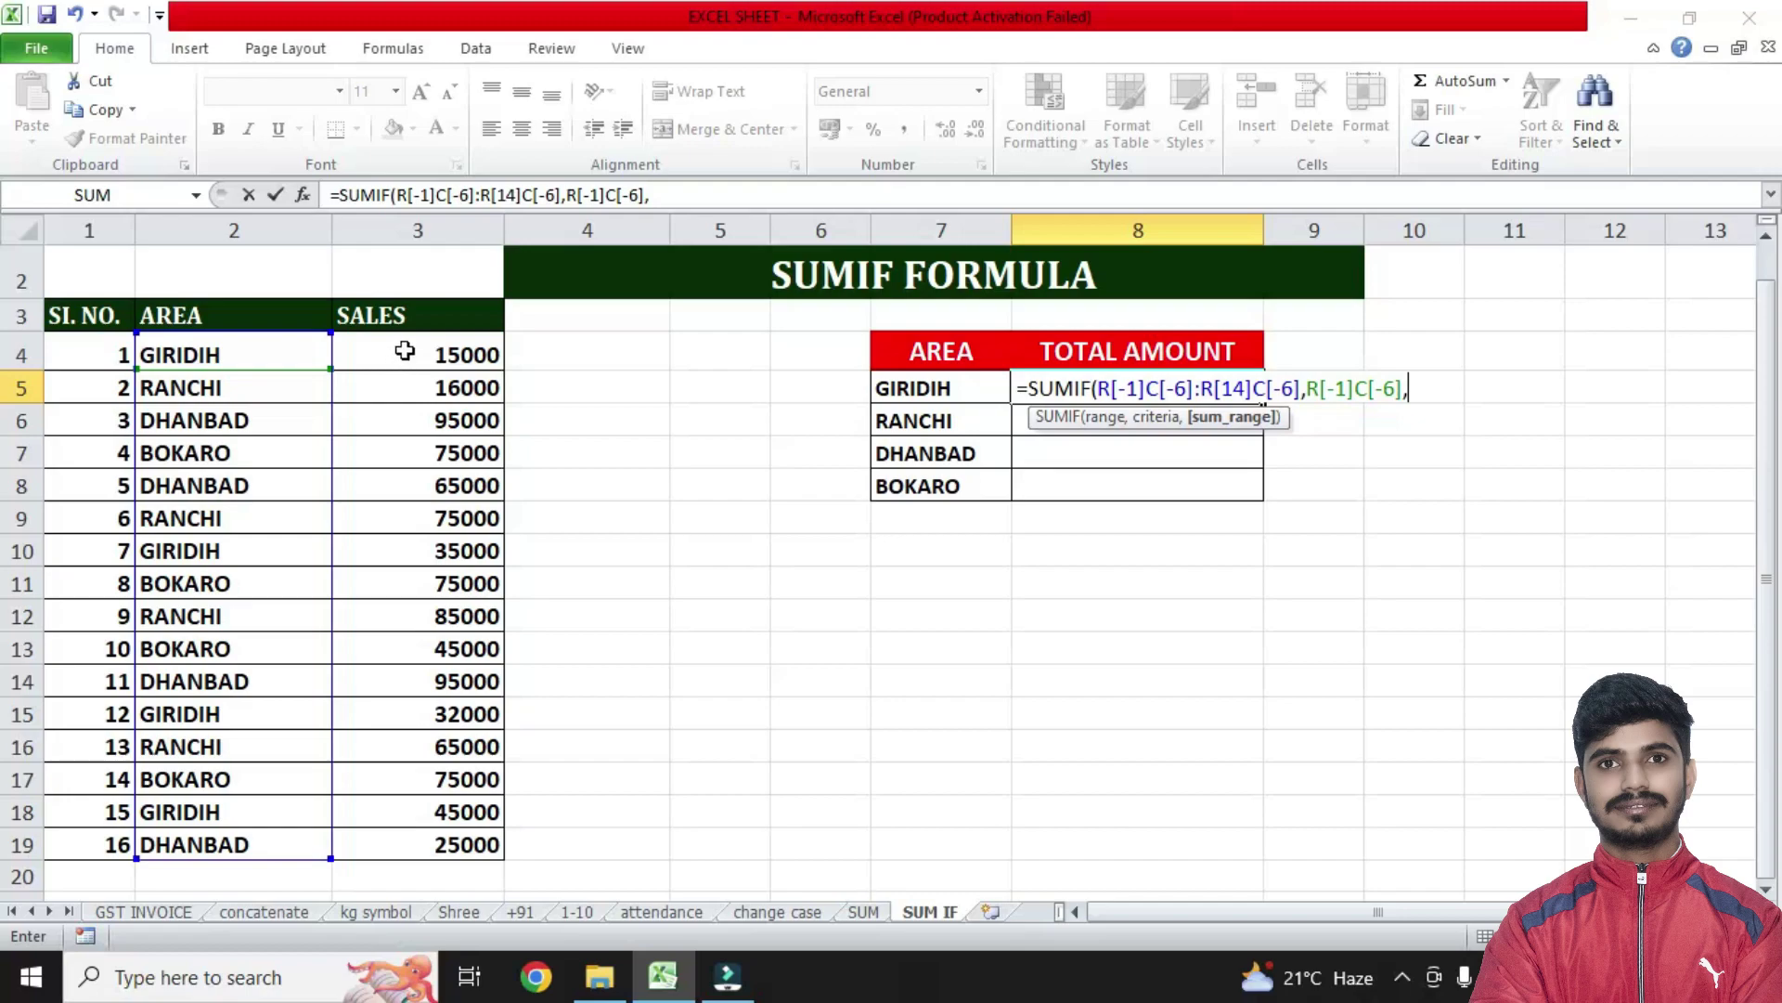
left_click_drag(416, 356, 394, 846)
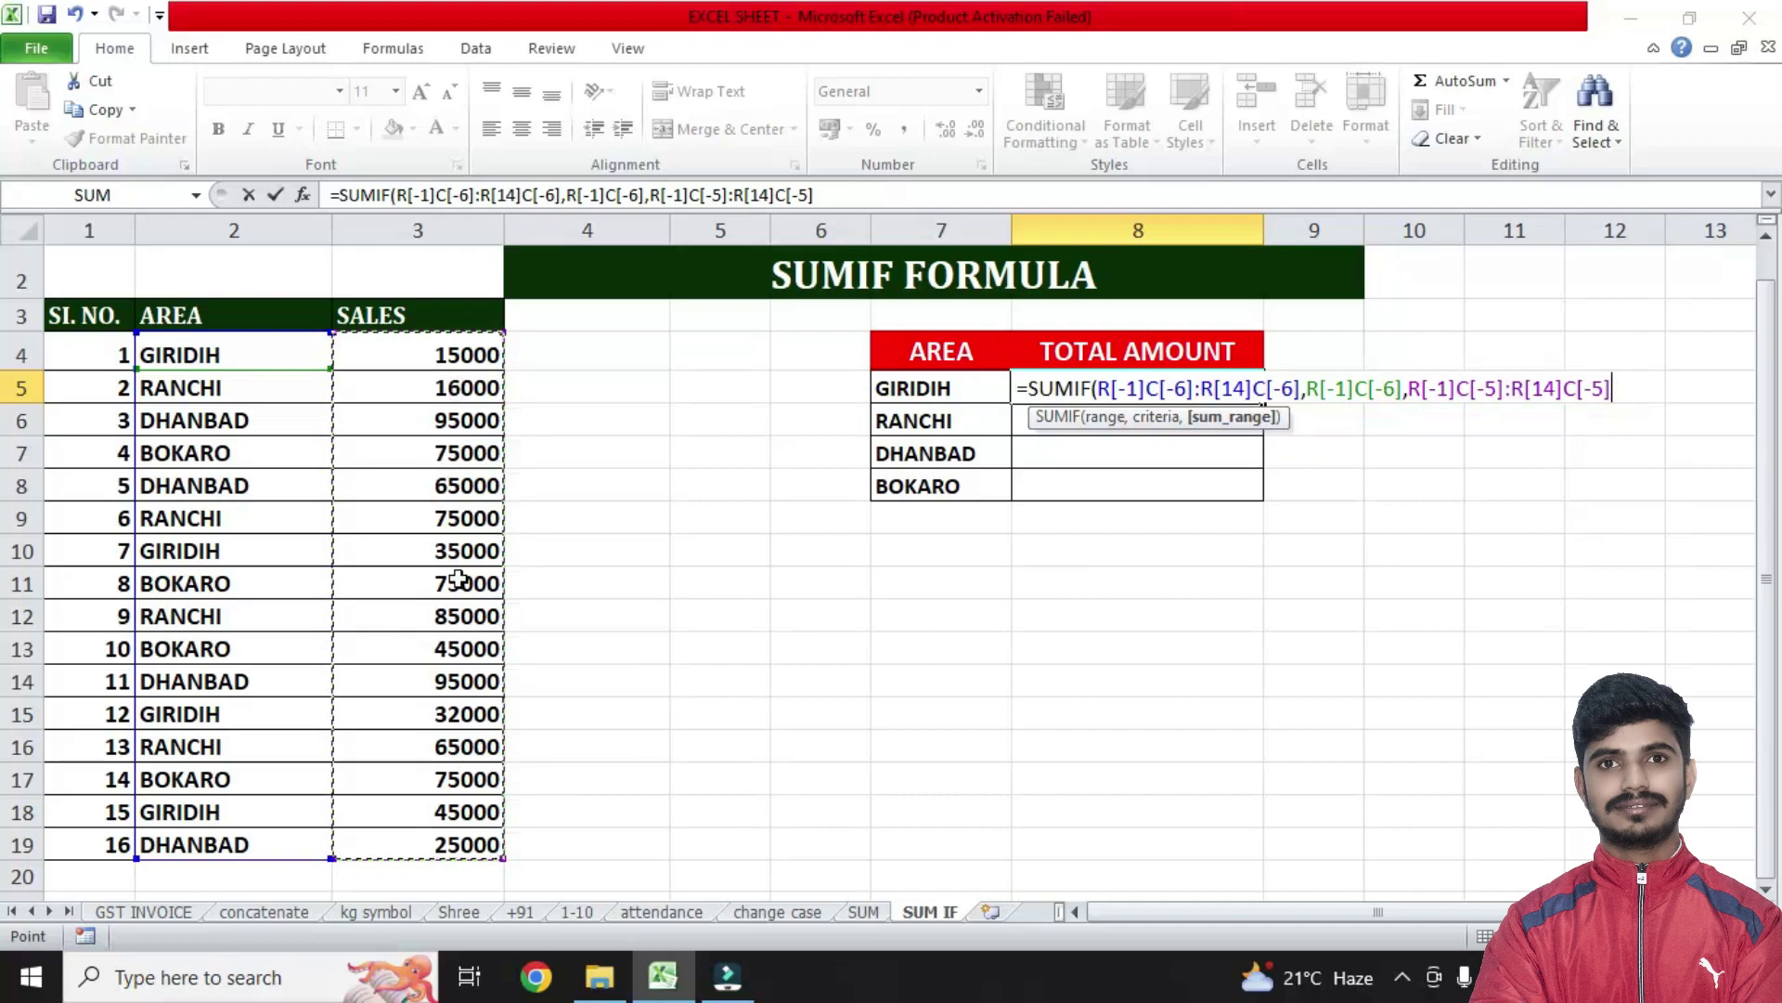
type(")")
key("Return")
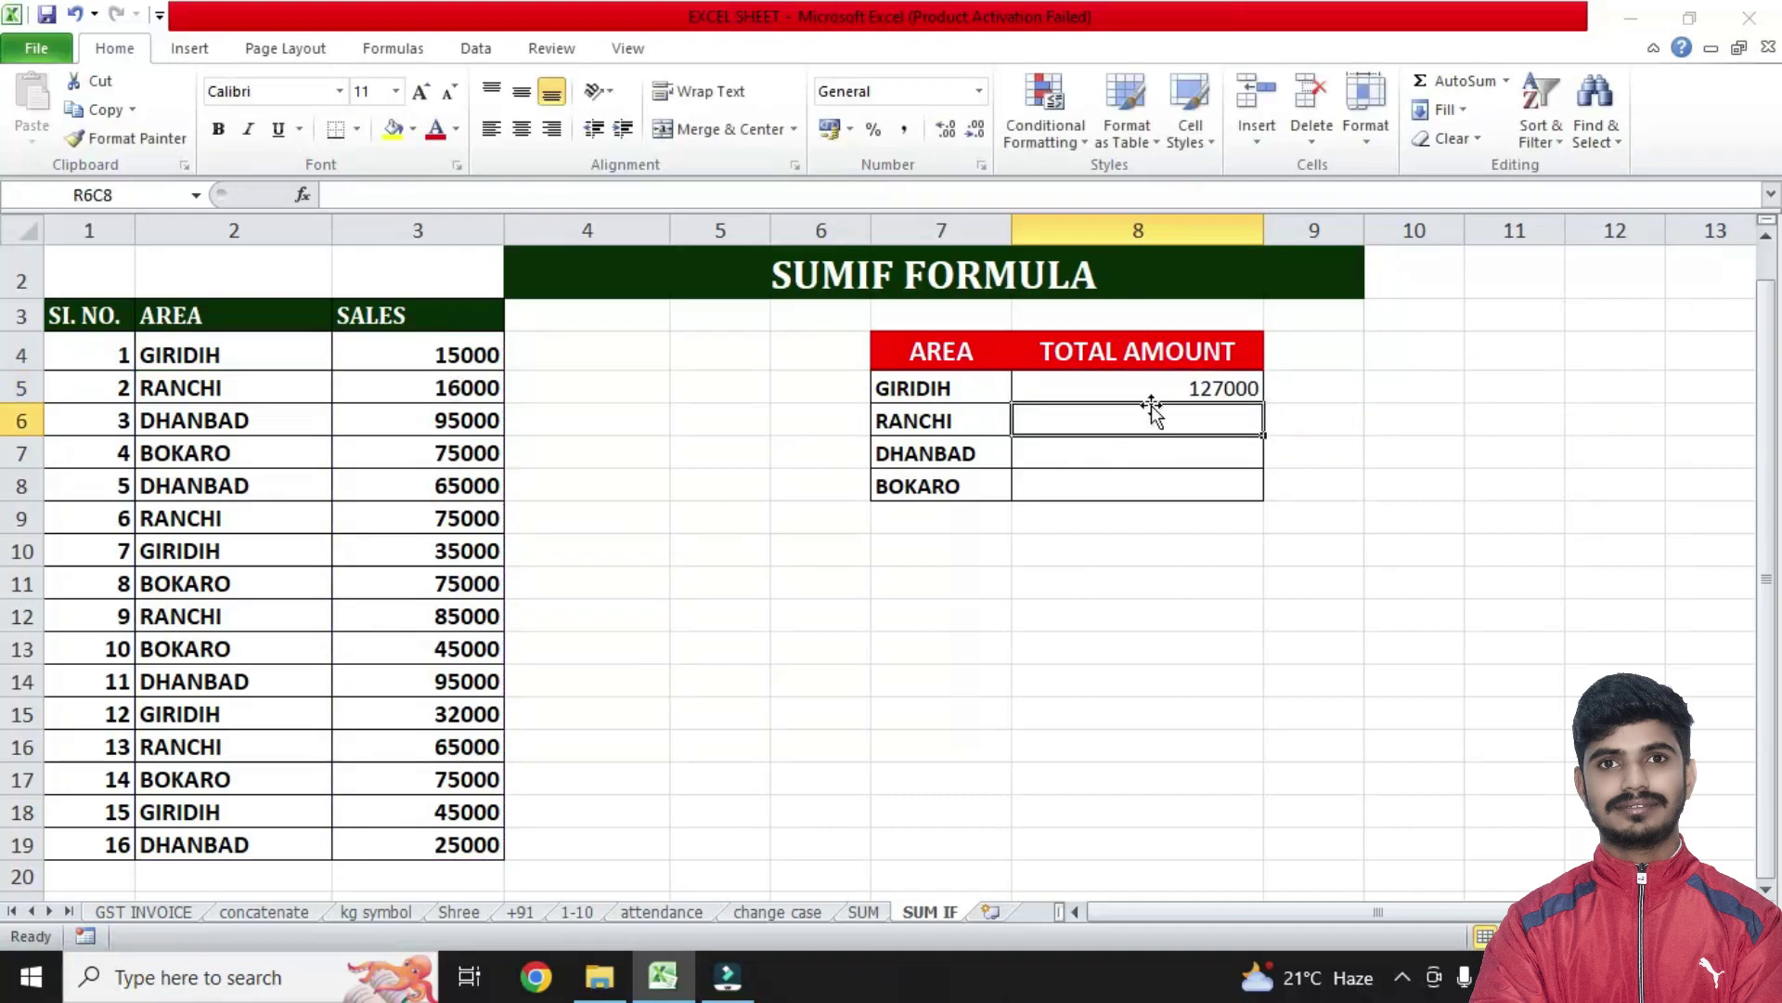
Step: Enter =SUMIF(AREA range, RANCHI cell, SALES range) in RANCHI's total, giving 241000
left_click(1144, 390)
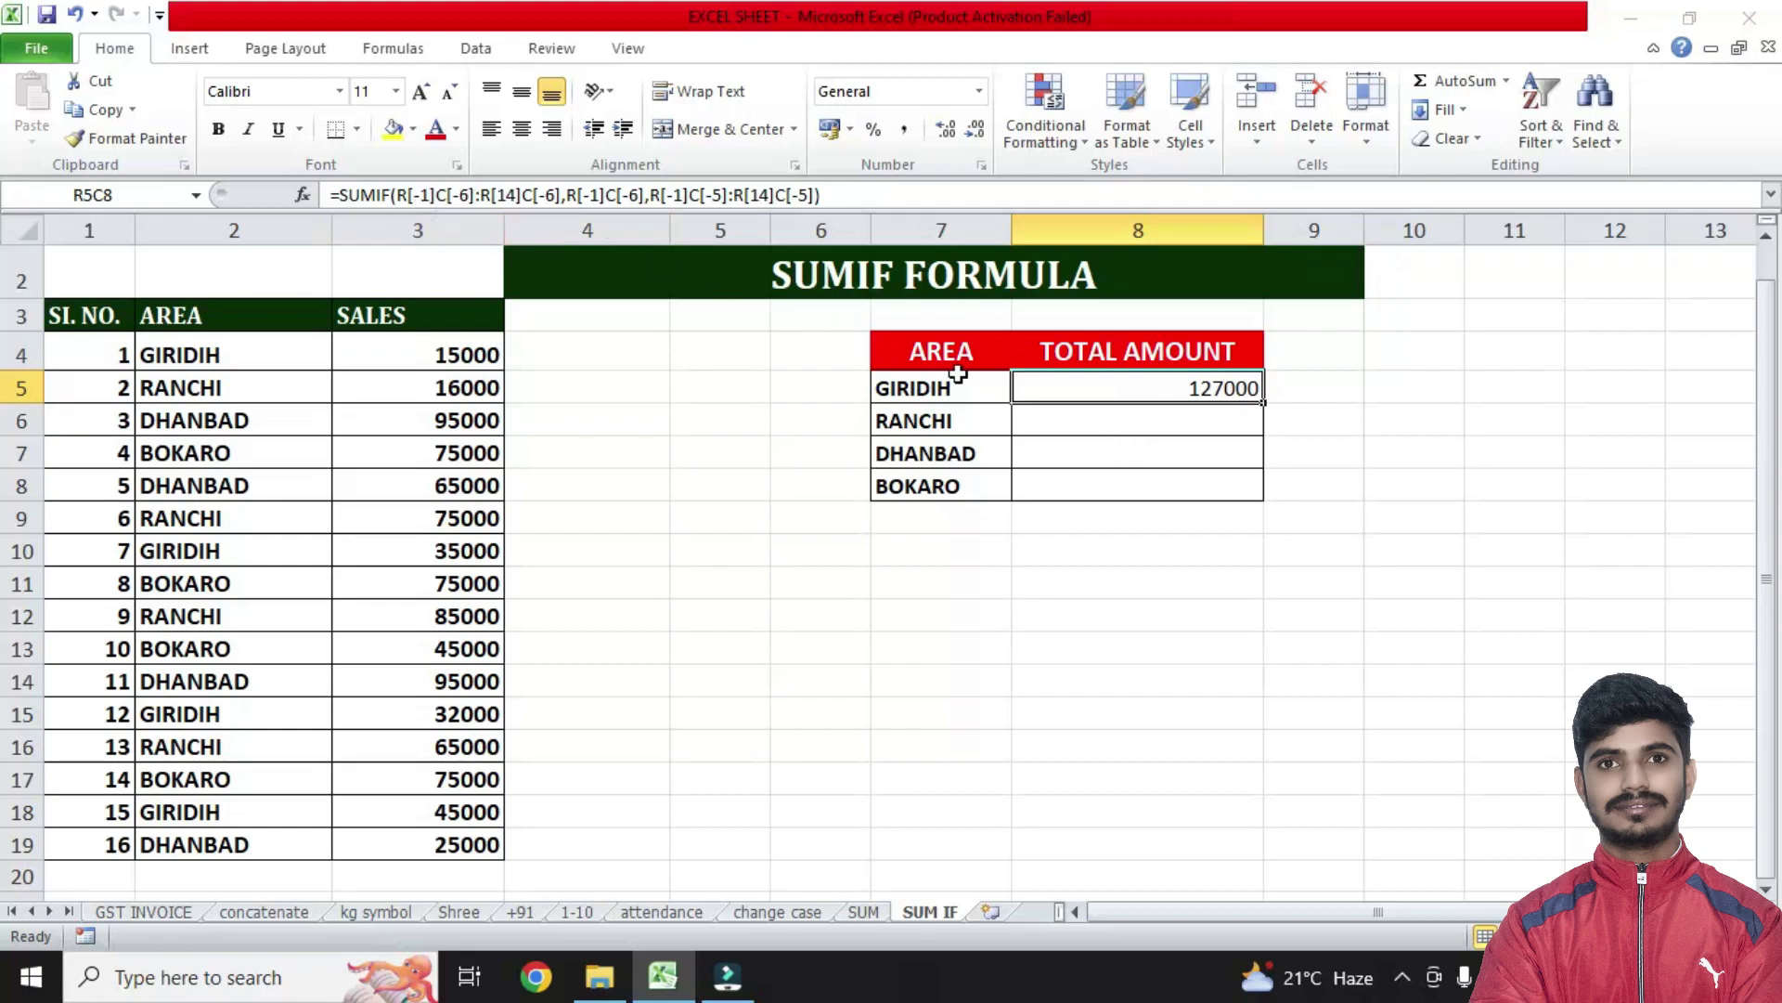
left_click(1113, 425)
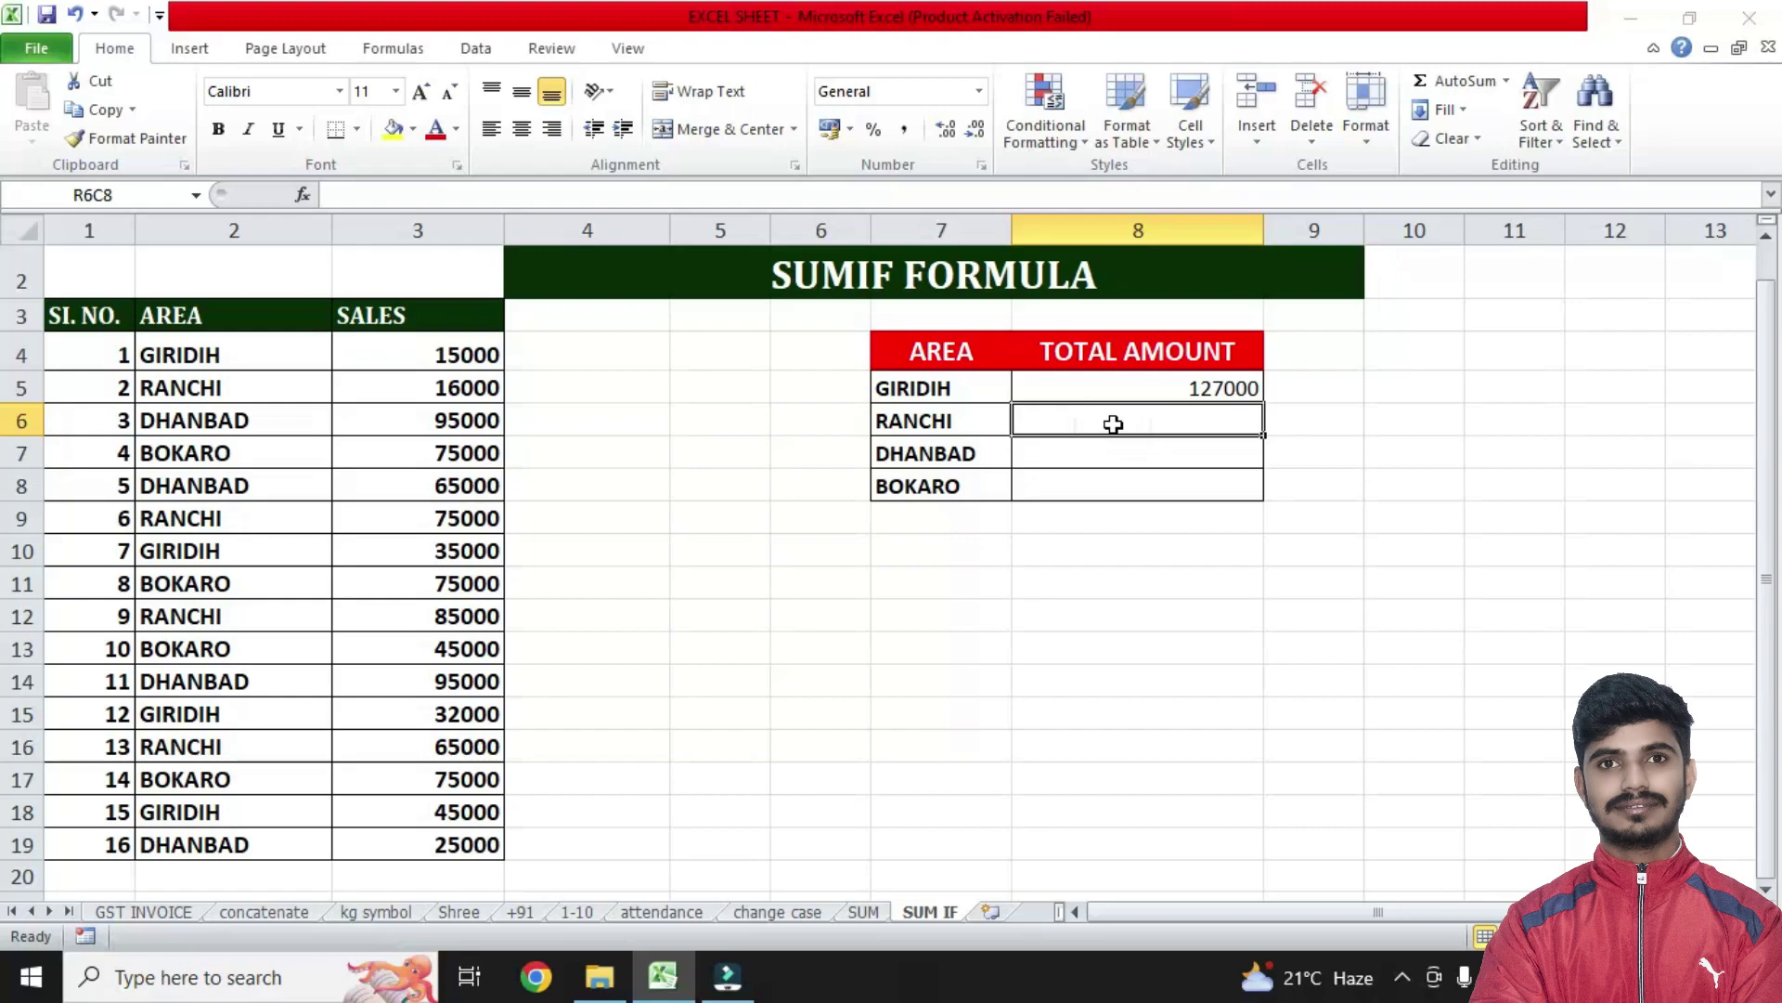
type("=S")
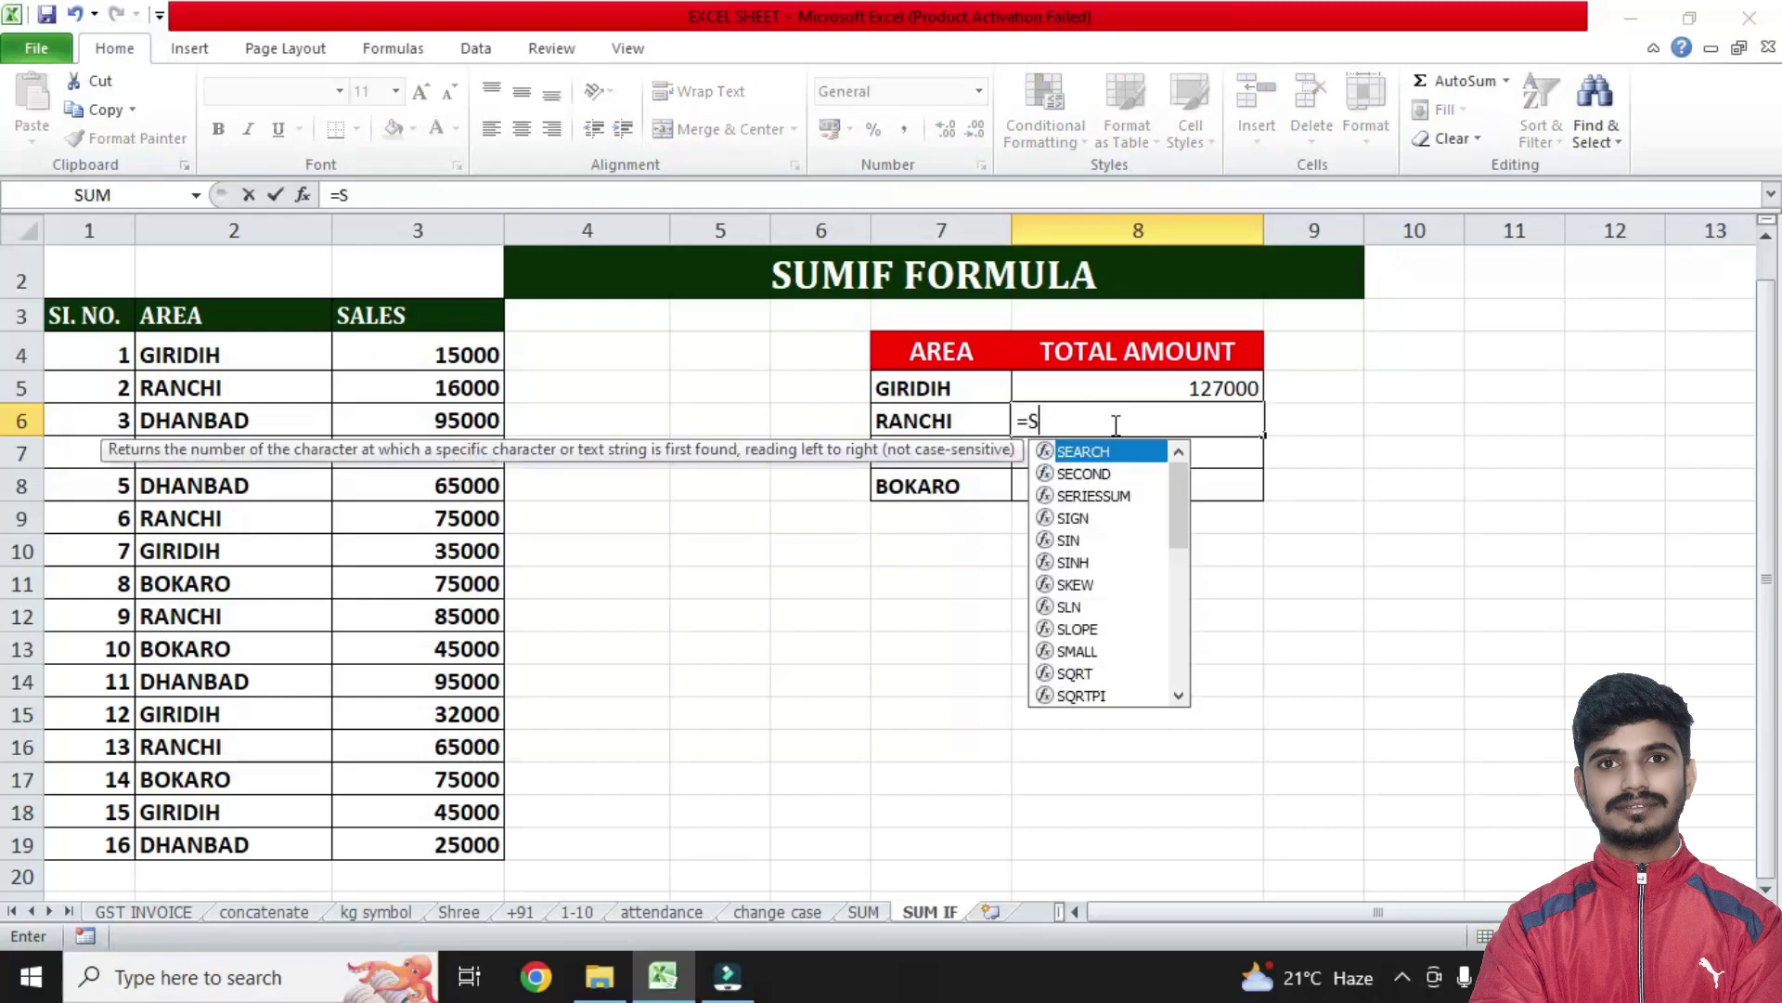
type("UMIF")
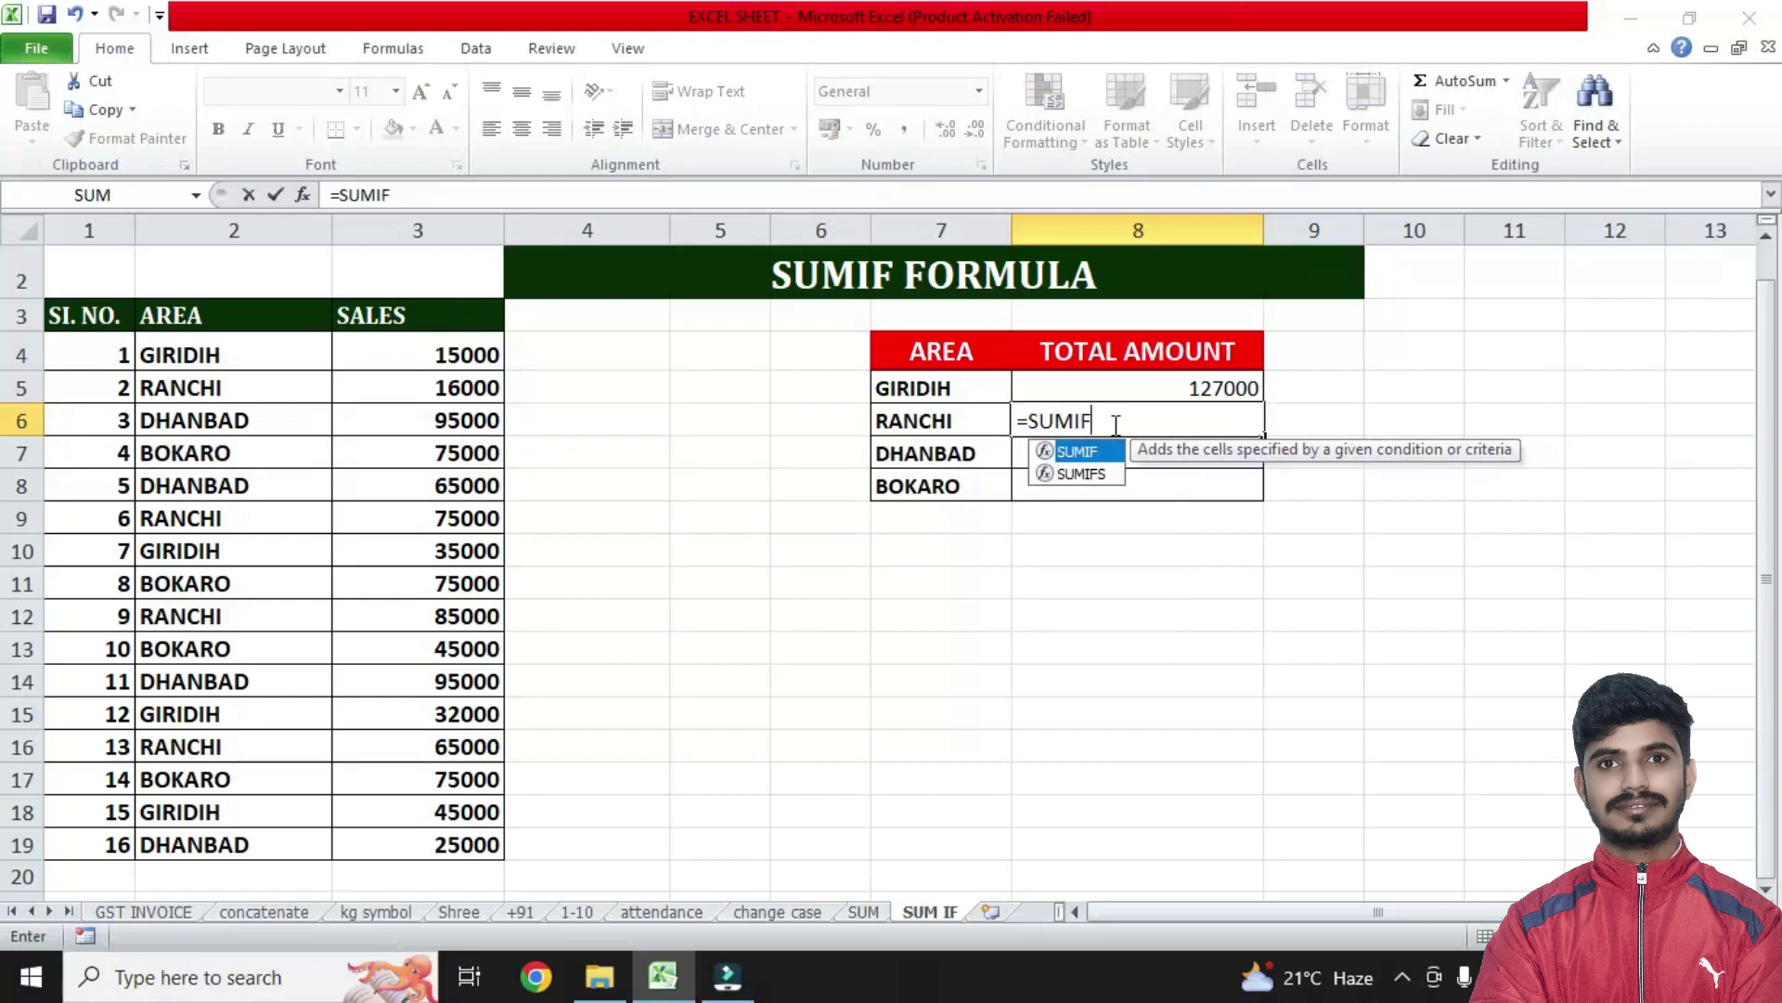
type("(")
left_click_drag(188, 359, 171, 839)
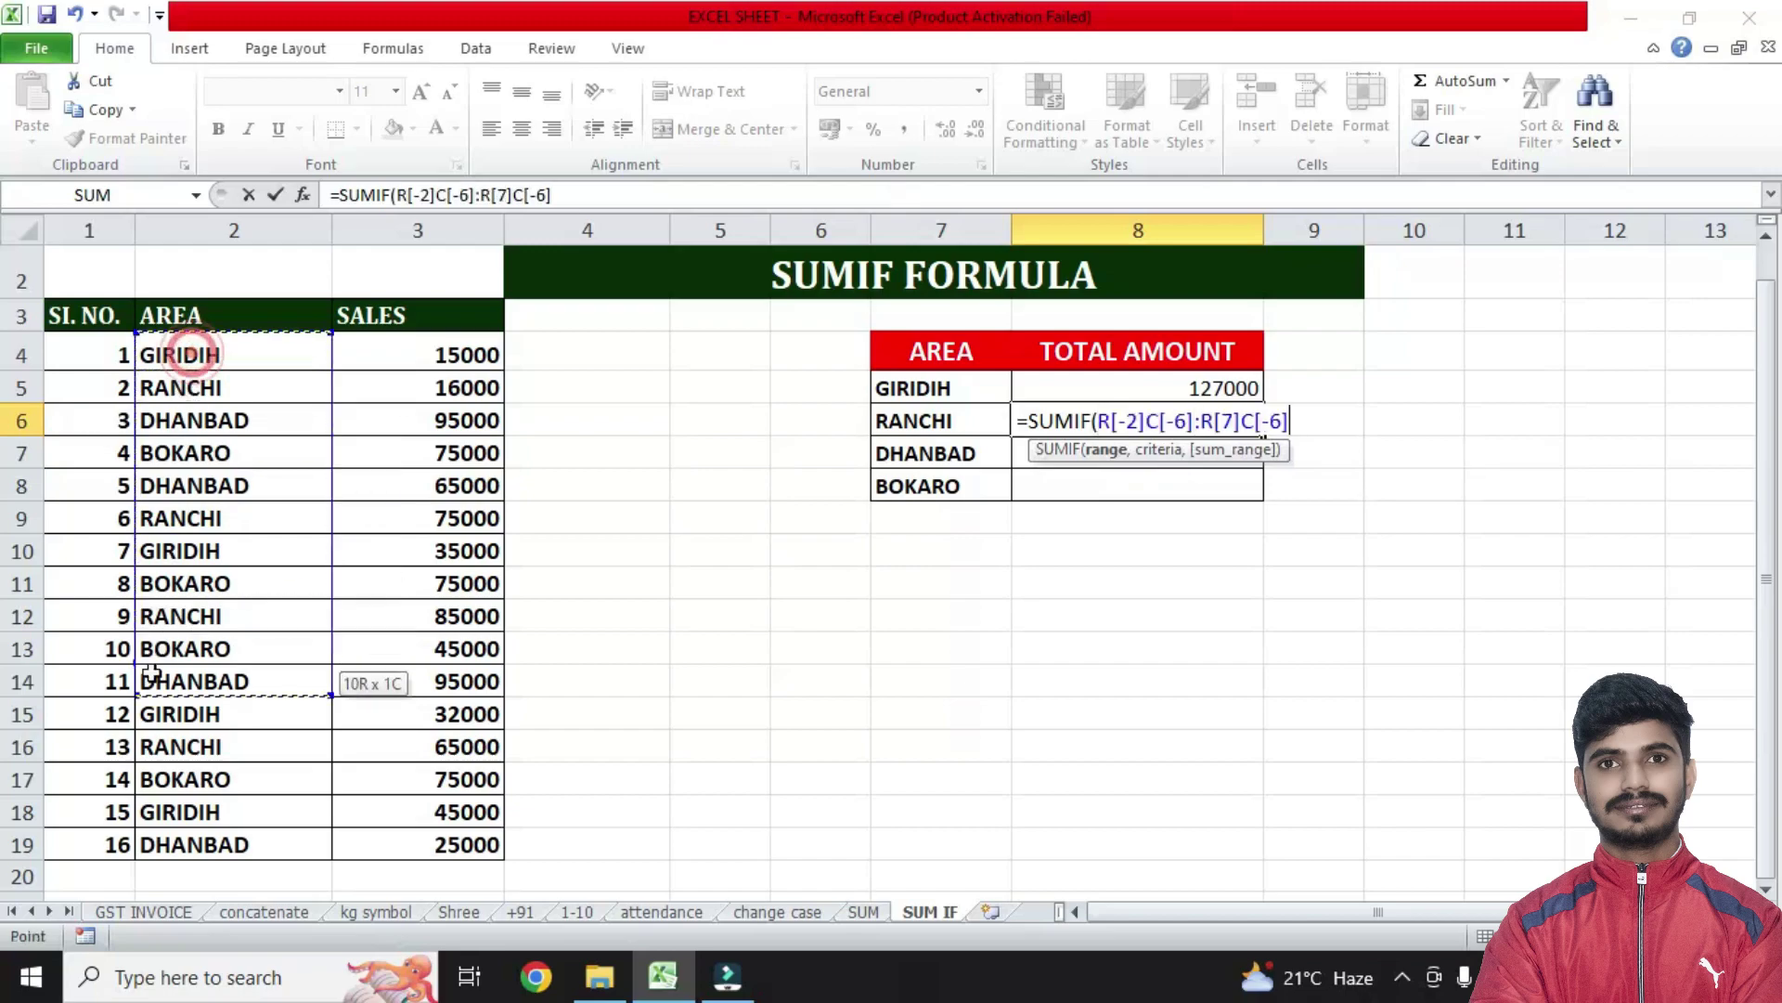
type(",")
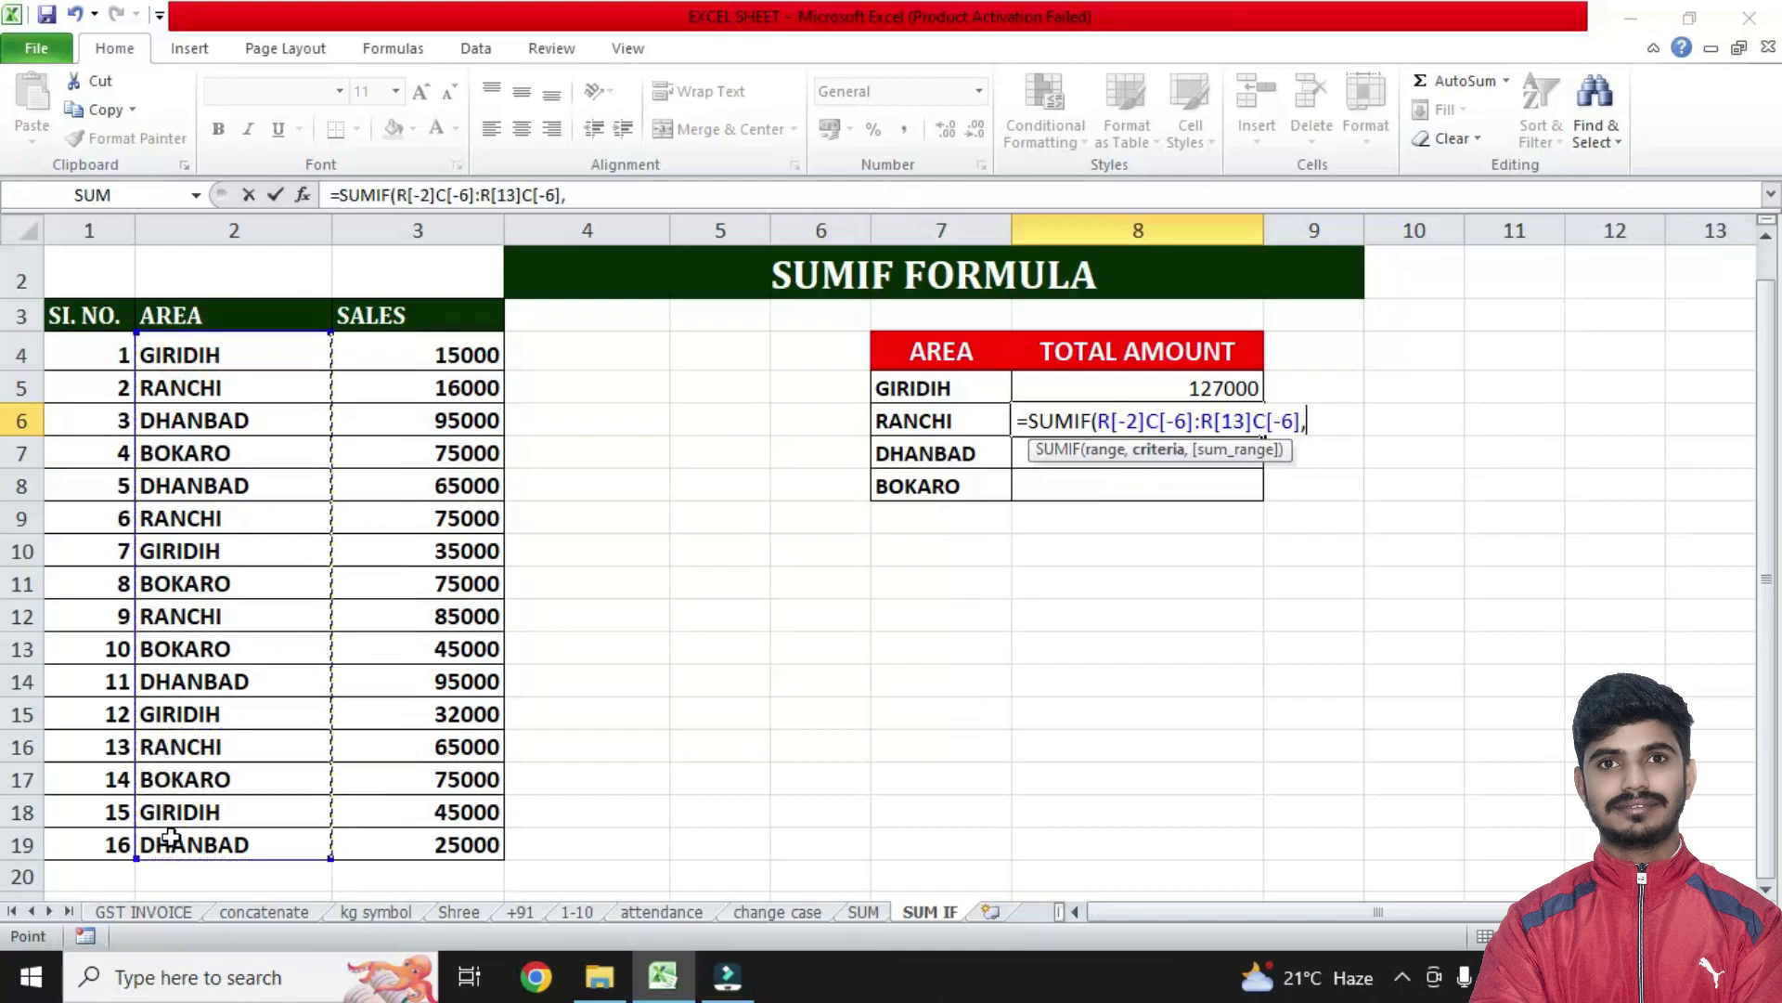
left_click(179, 388)
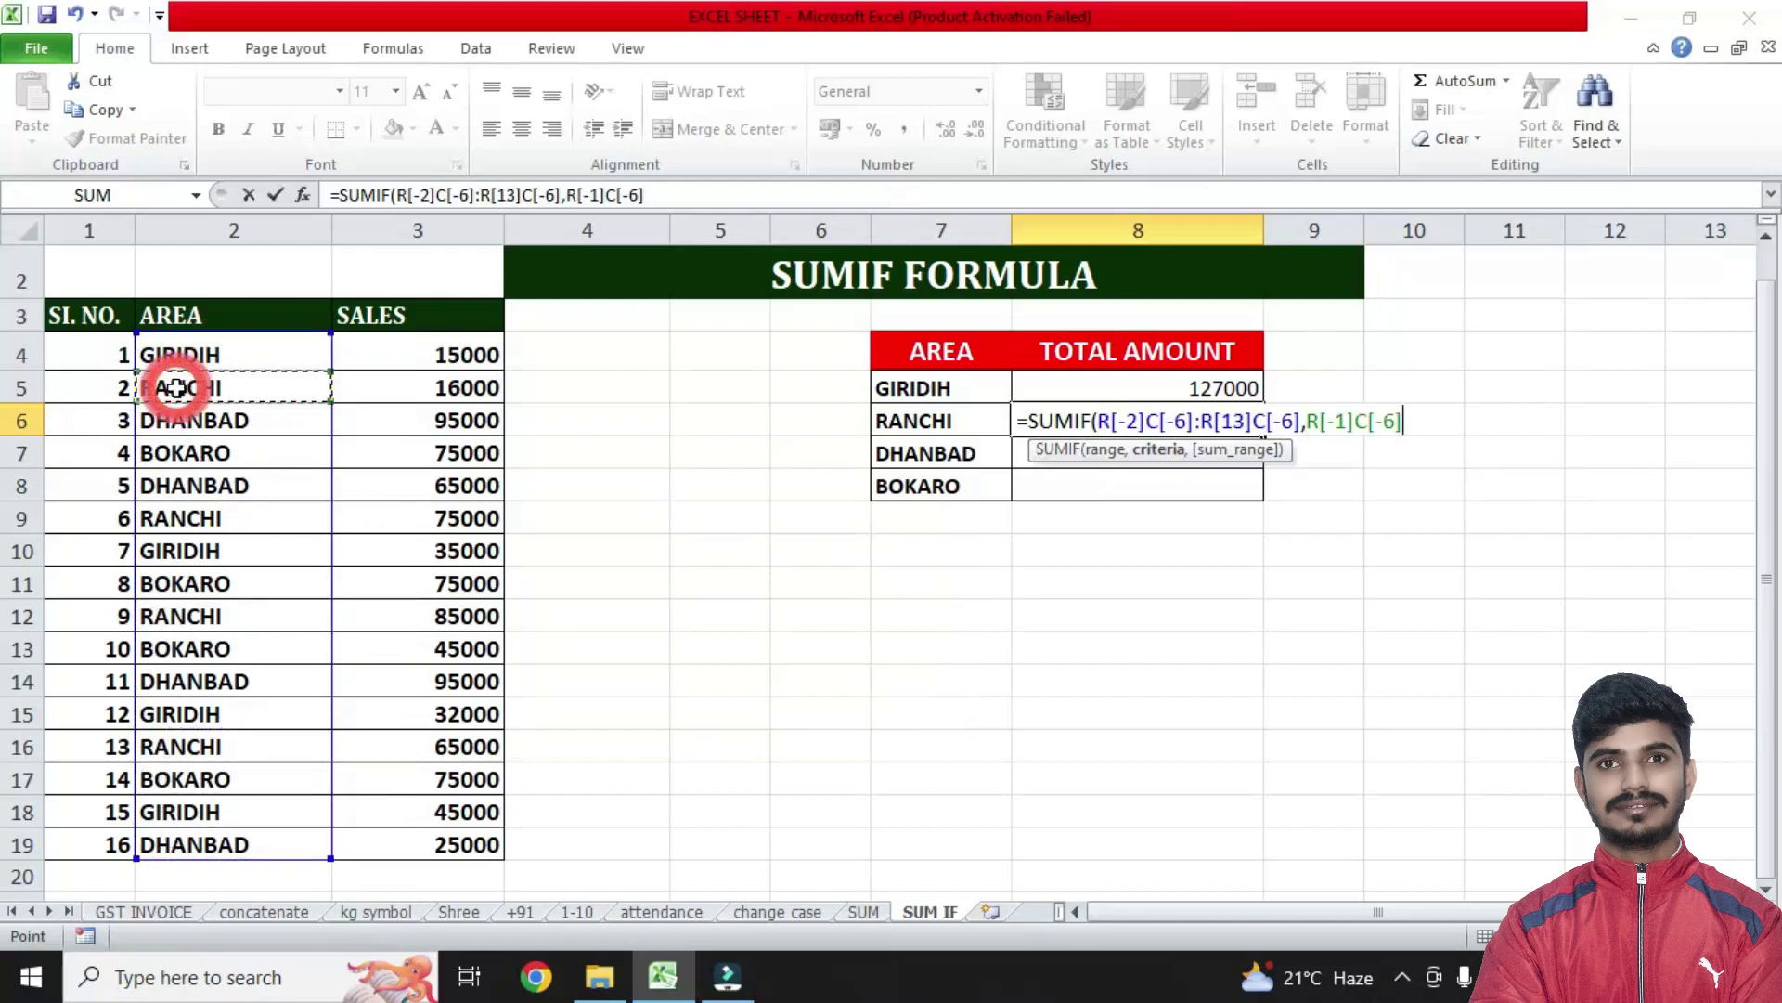
type(",")
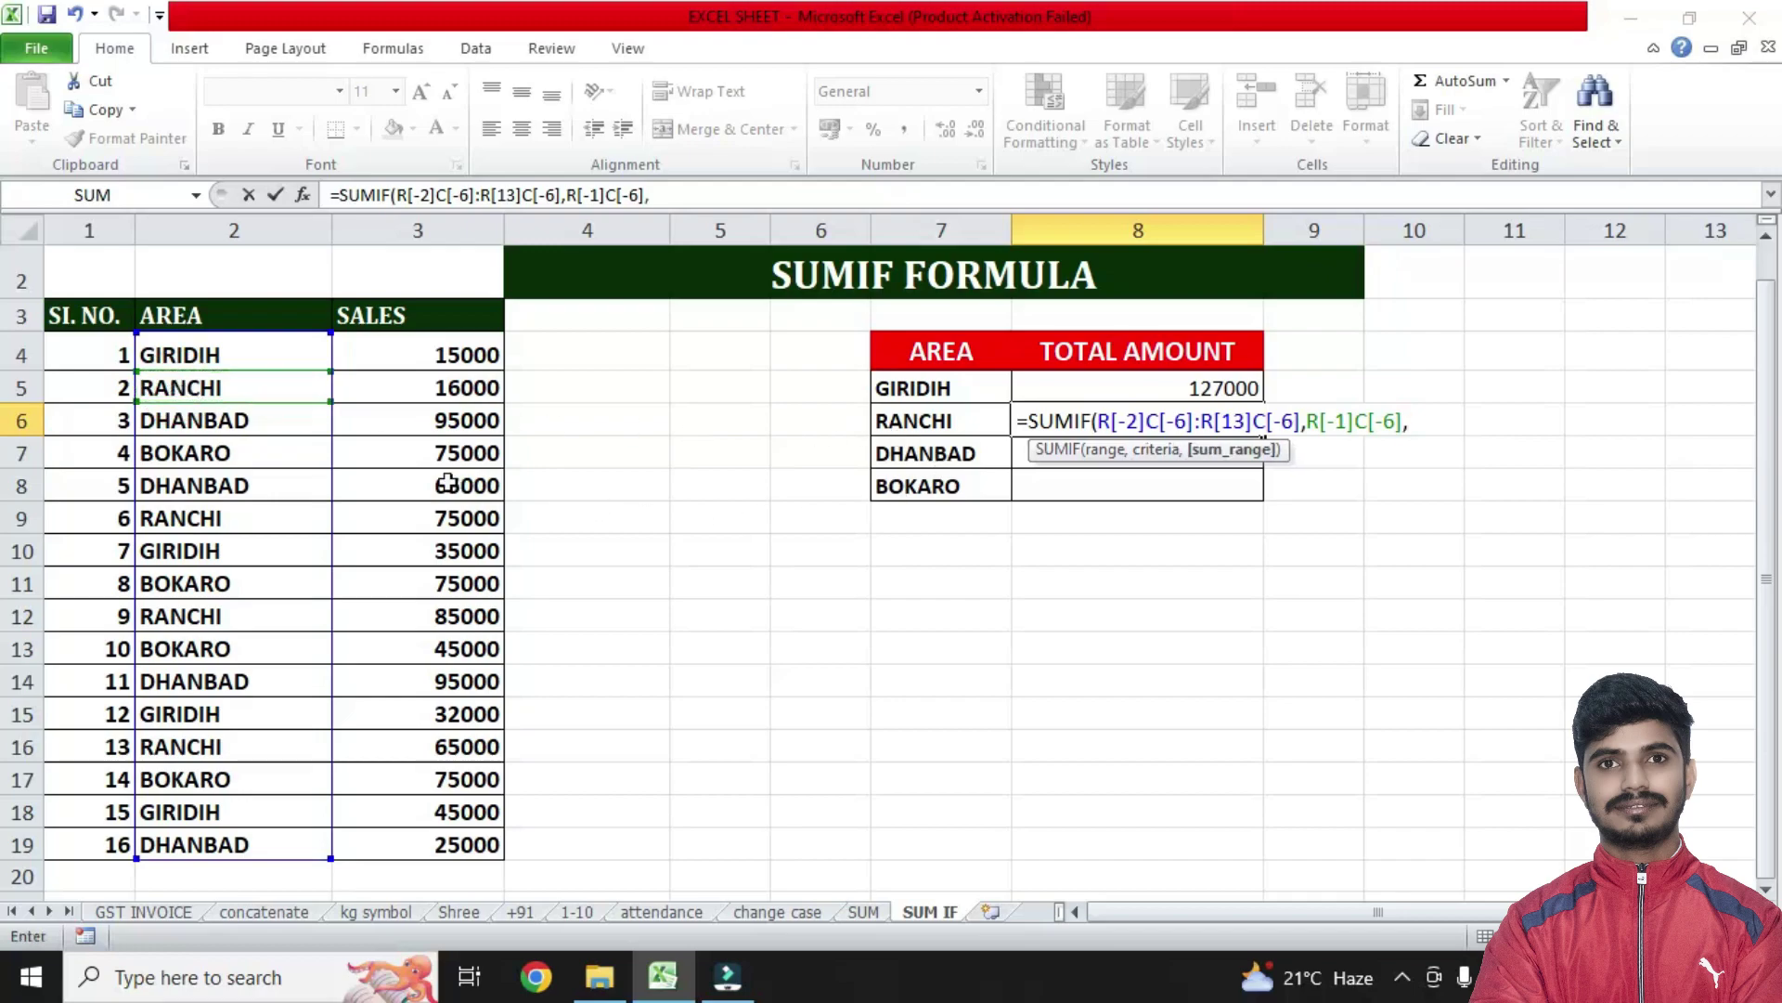
left_click_drag(409, 354, 390, 833)
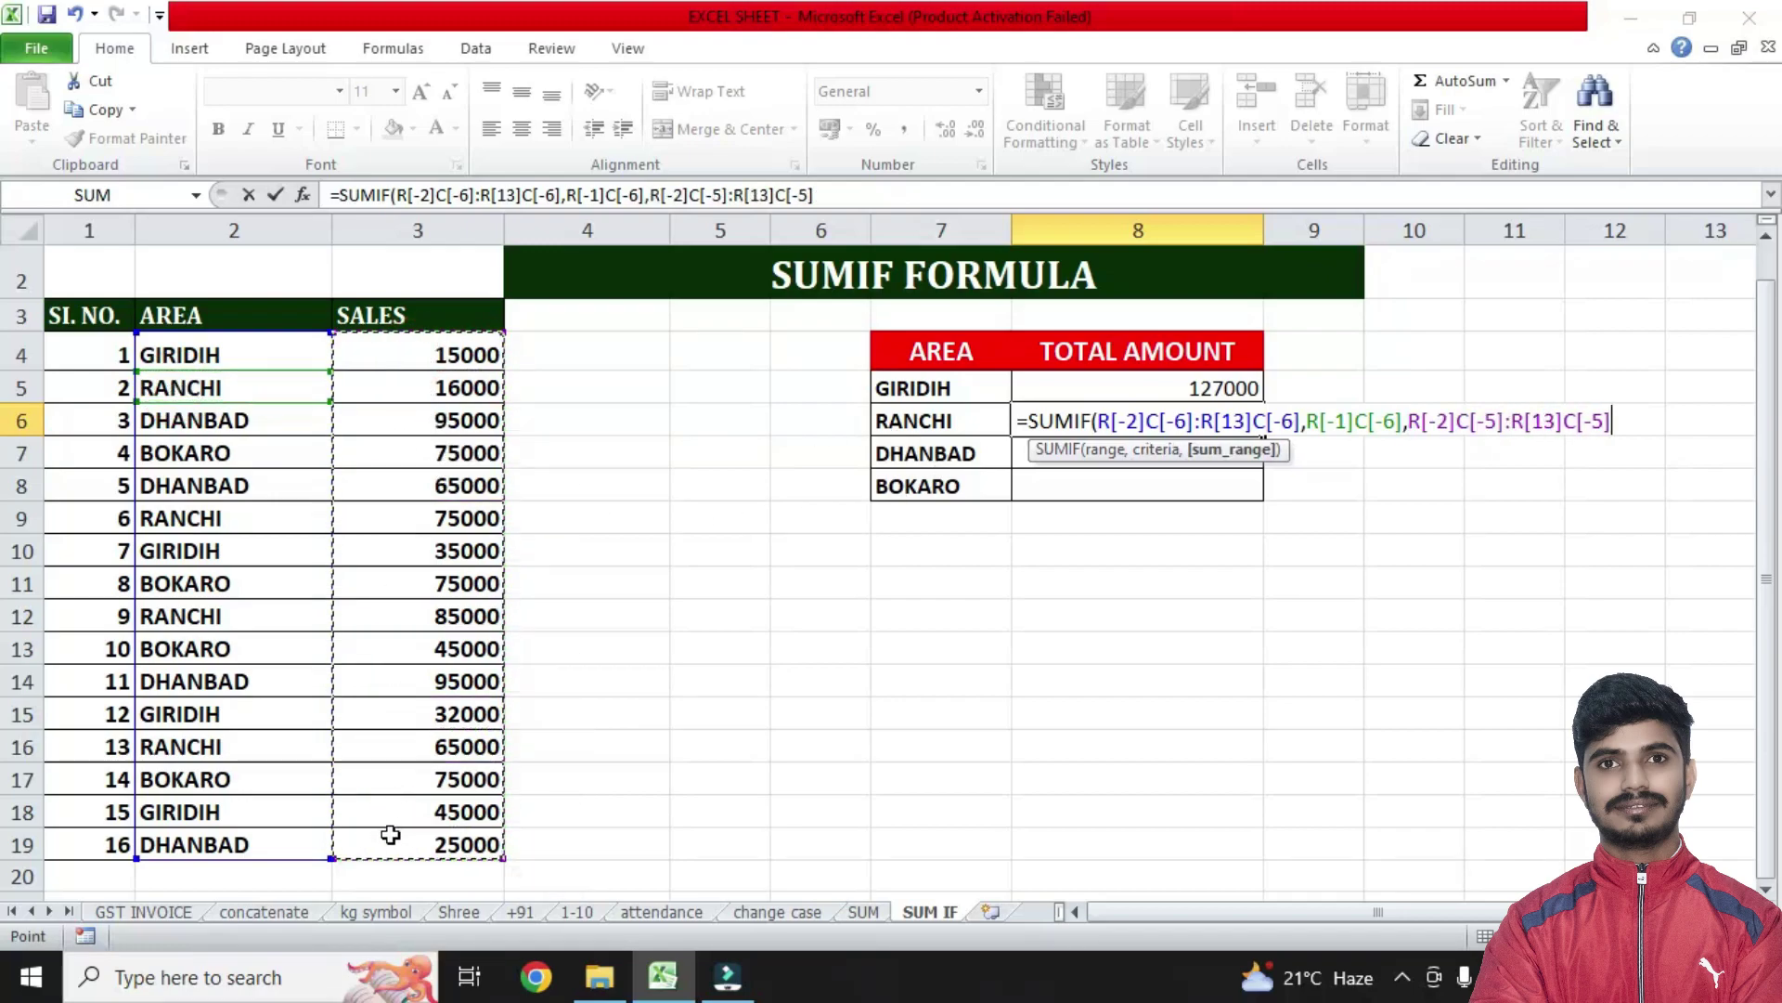
key("Return")
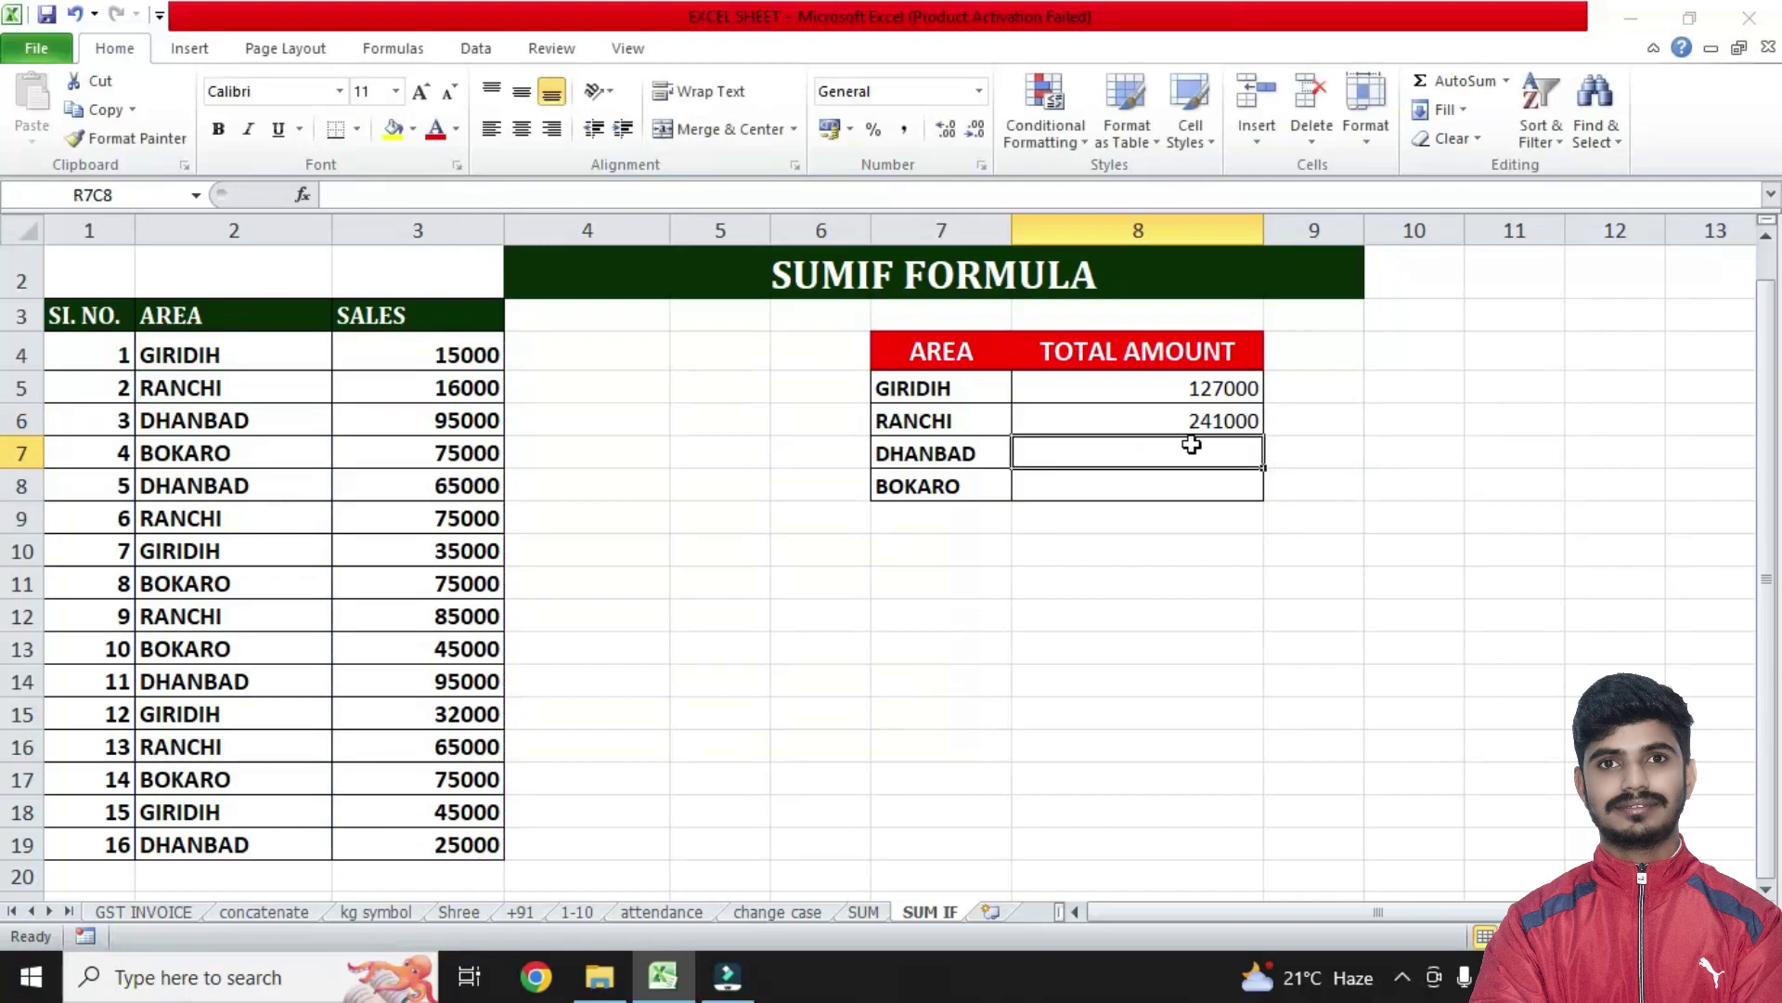
Step: Enter =SUMIF(AREA range, DHANBAD cell, SALES range) in DHANBAD's total cell, giving 280000
type("=")
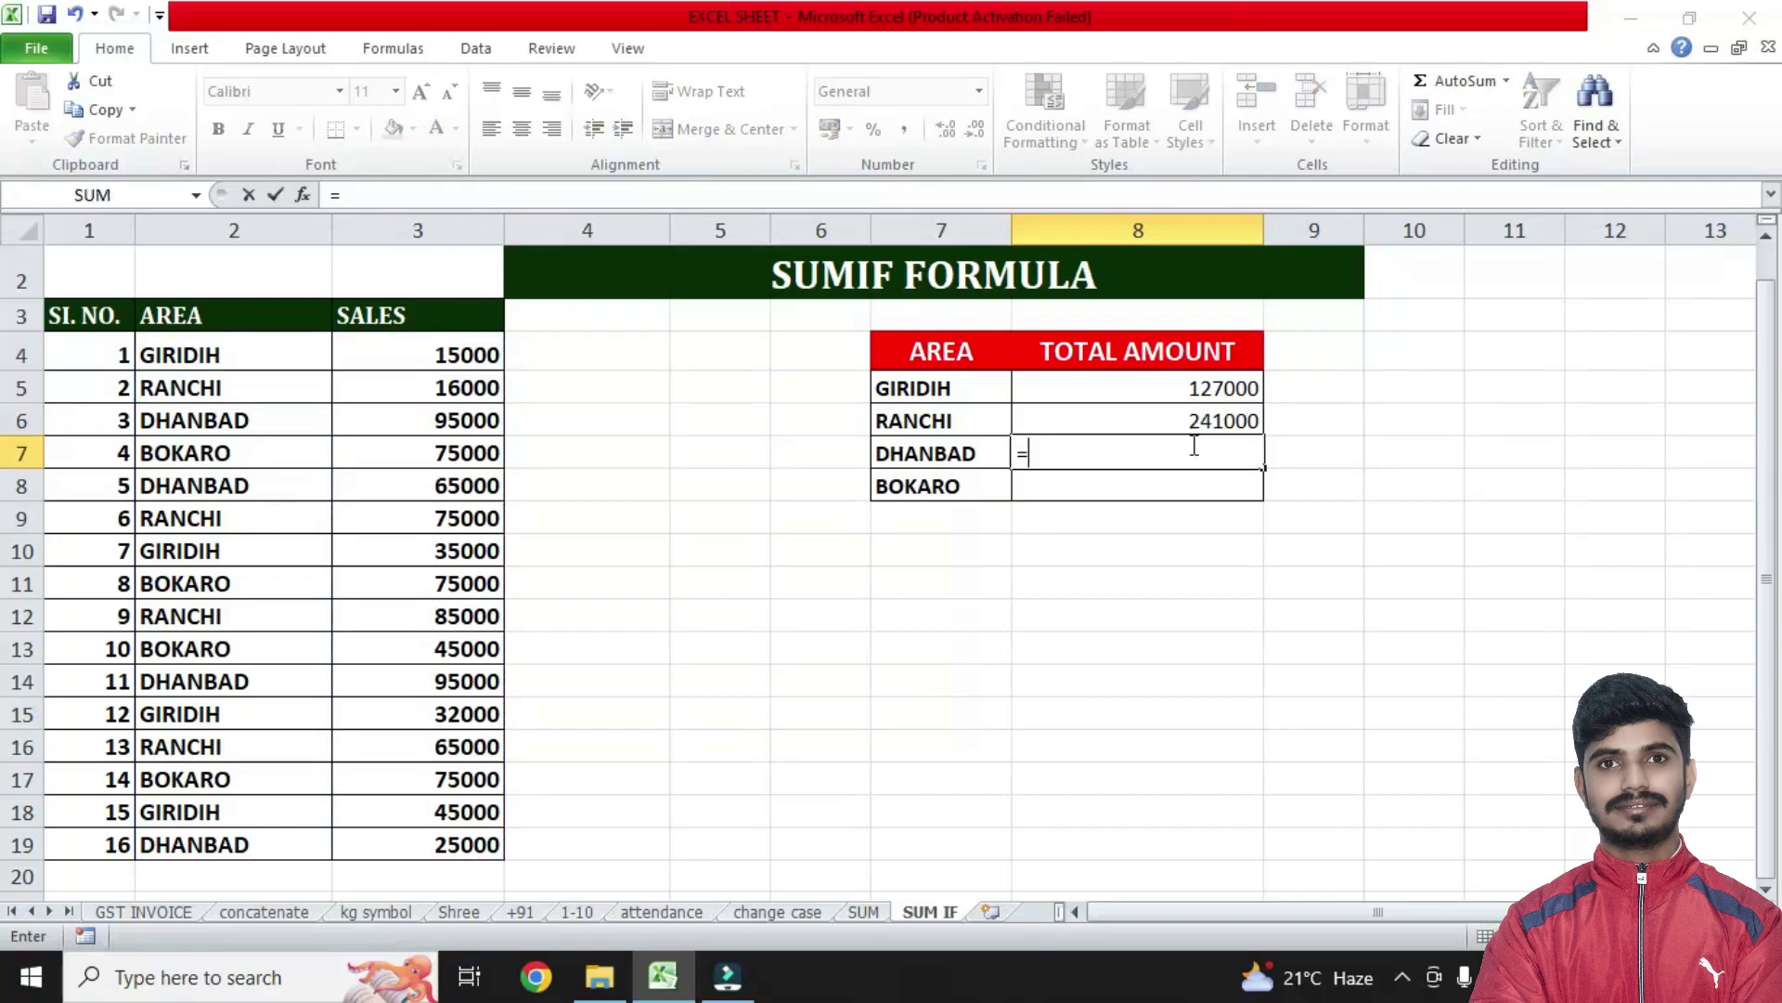
type("SUM")
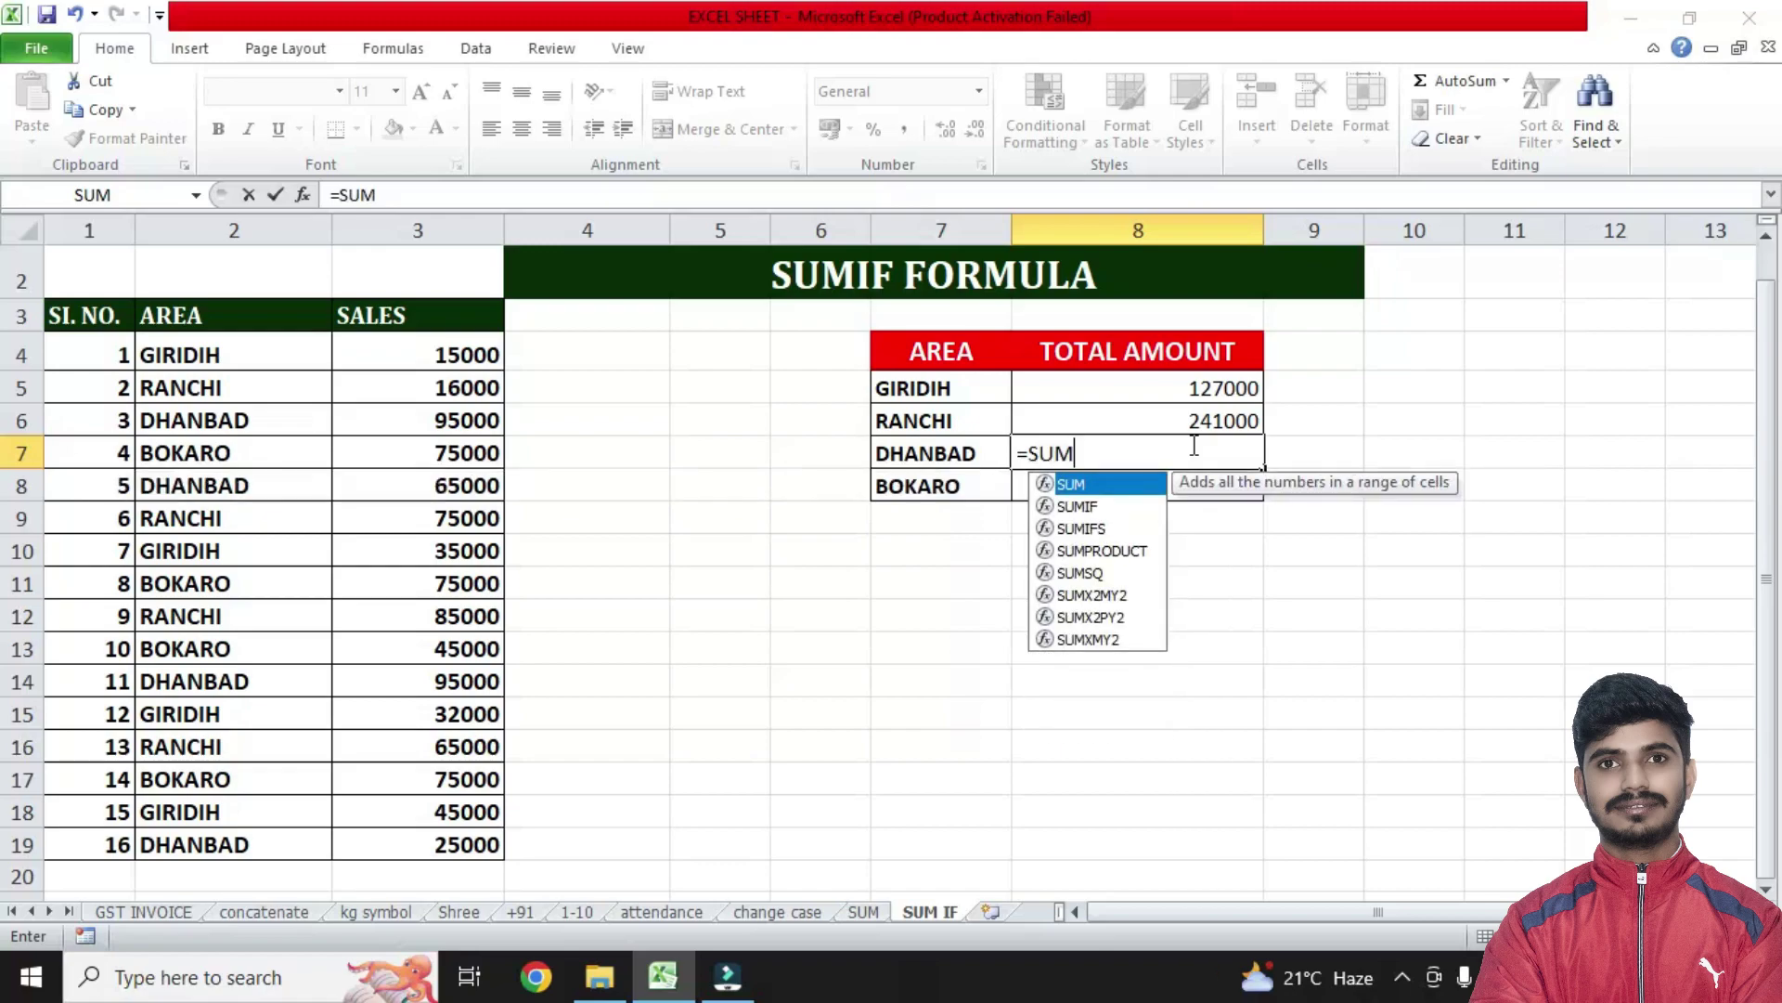
type("IF")
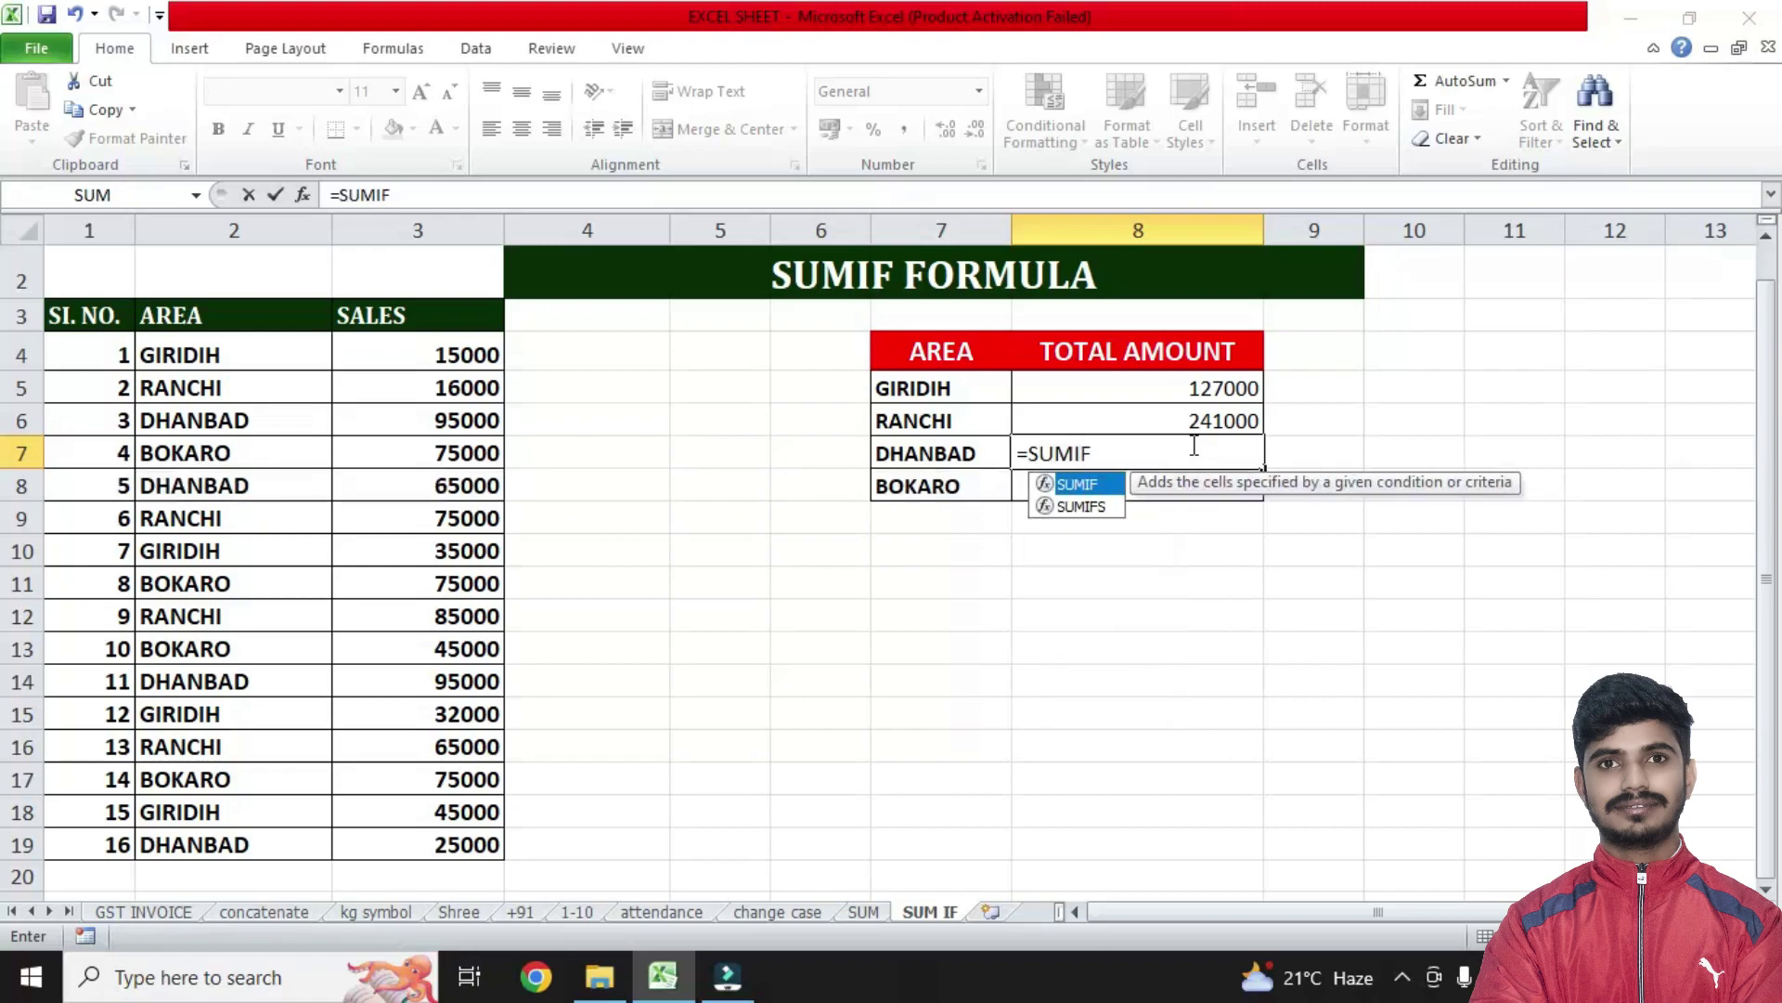
type("(")
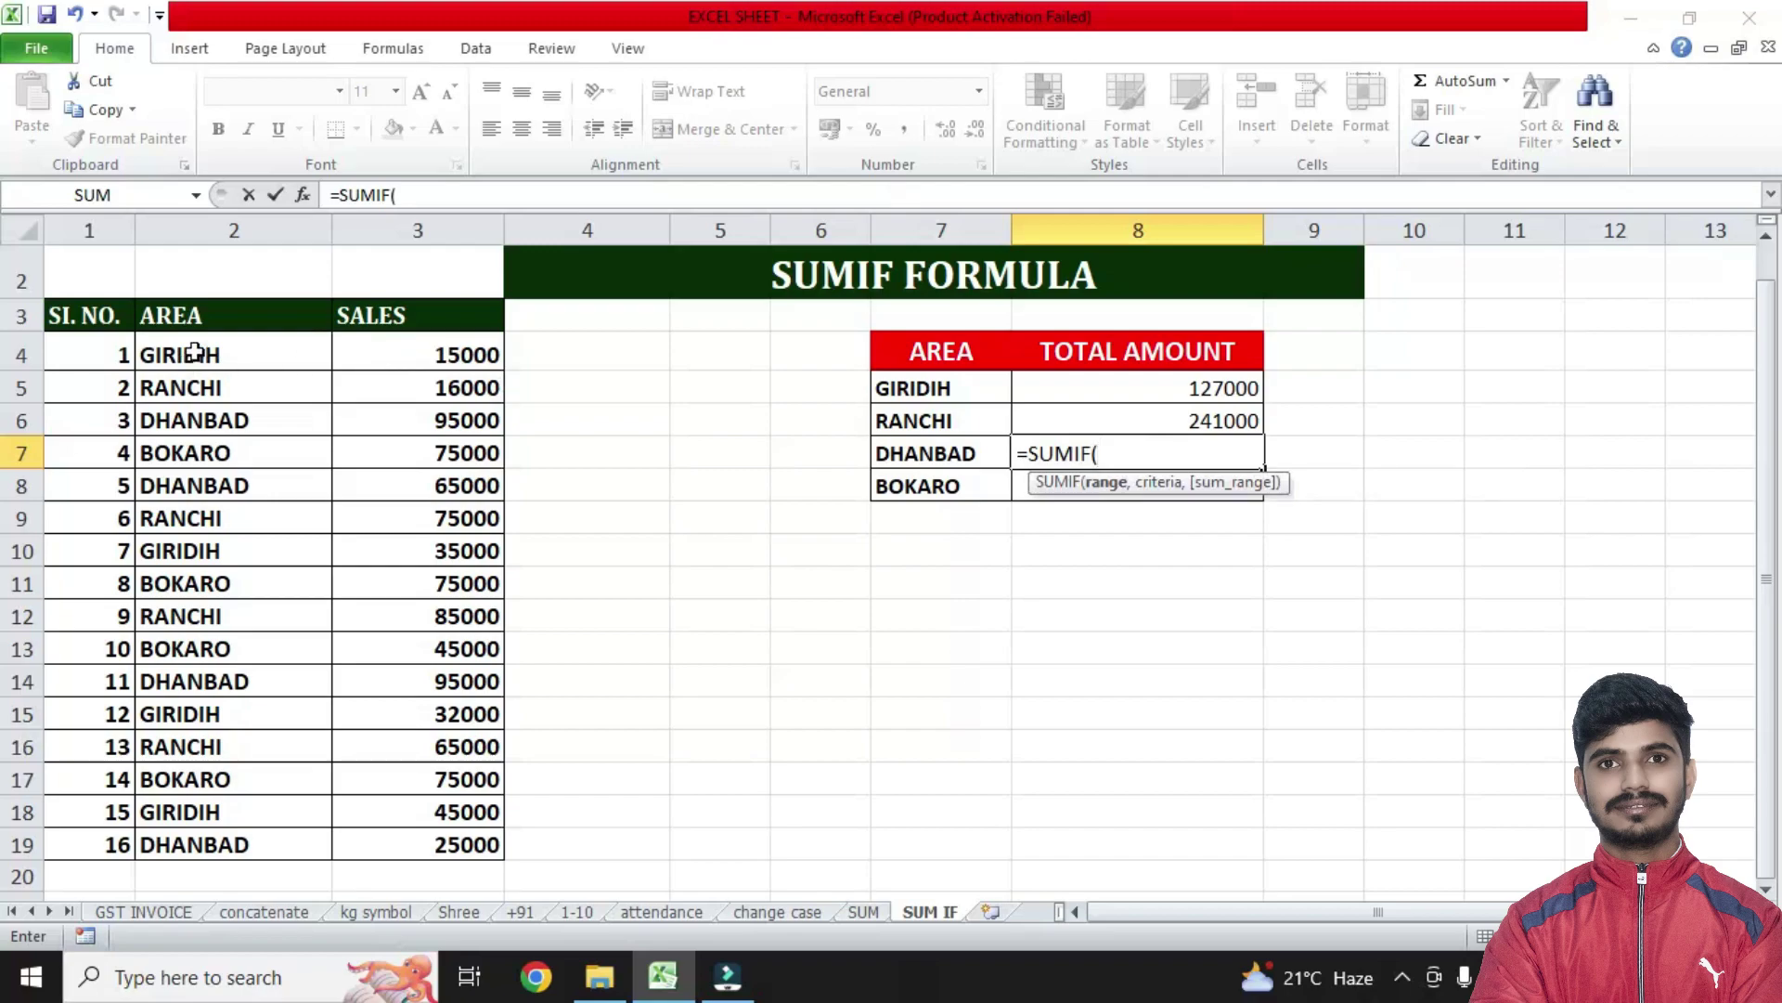
left_click_drag(186, 355, 204, 842)
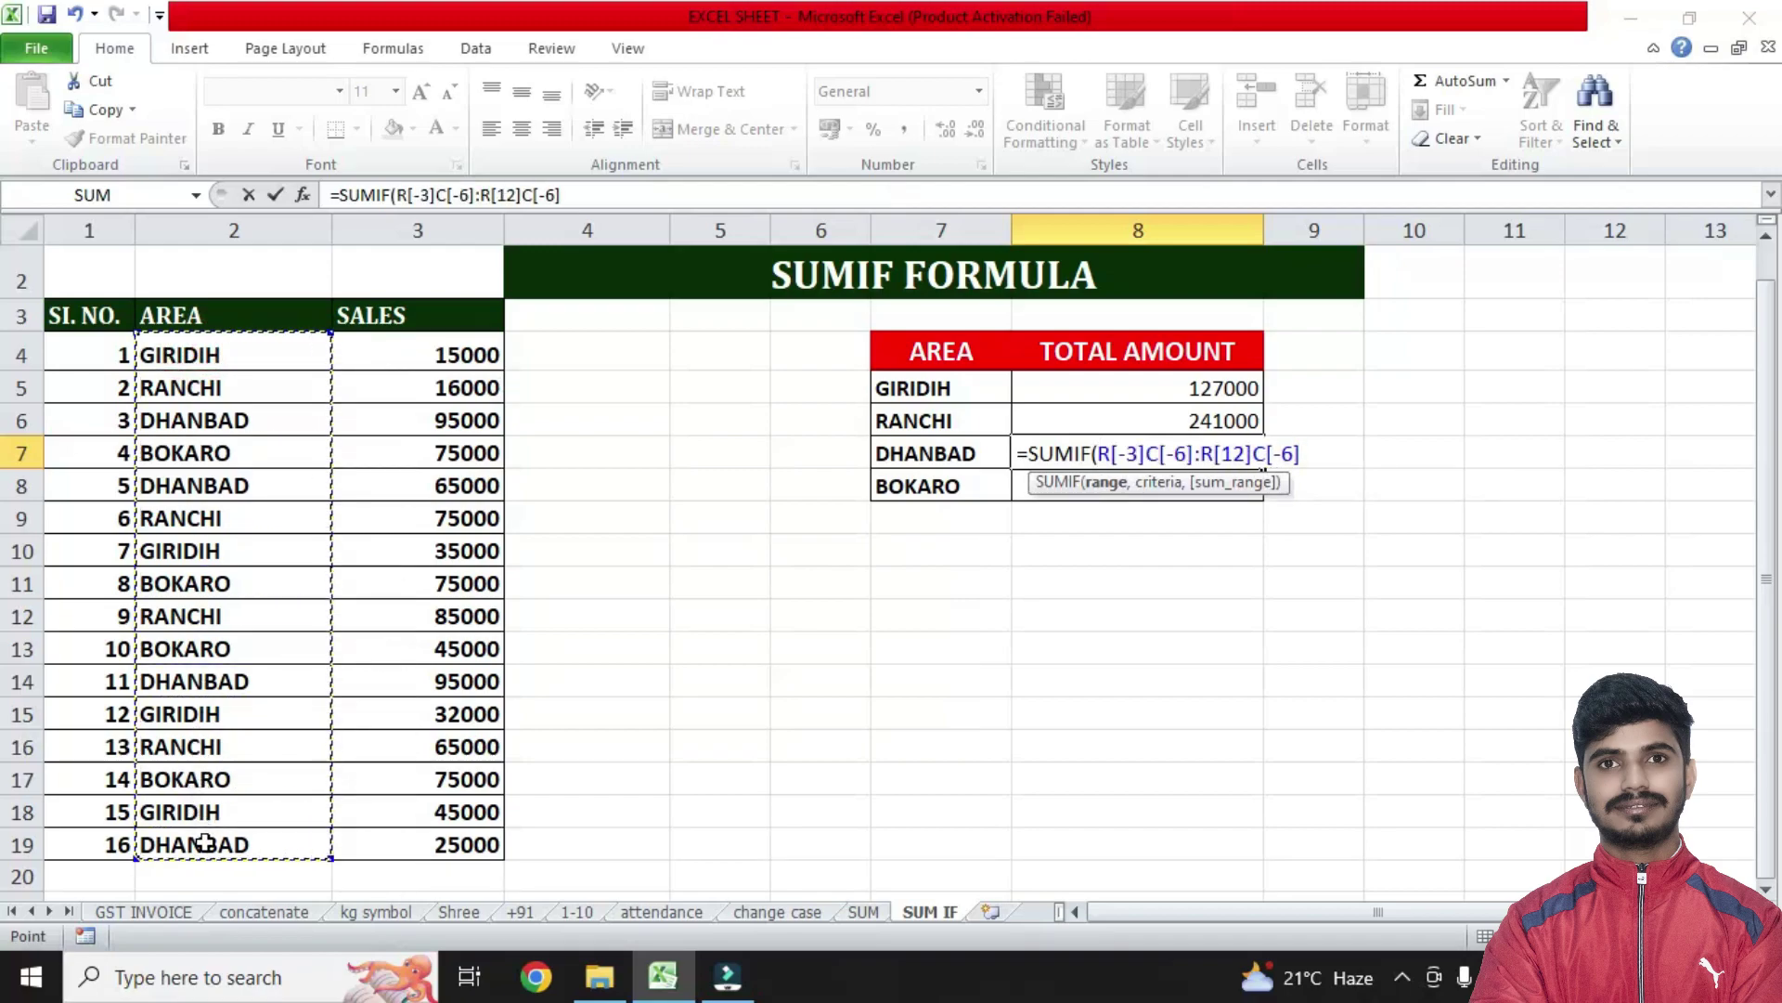
type(",")
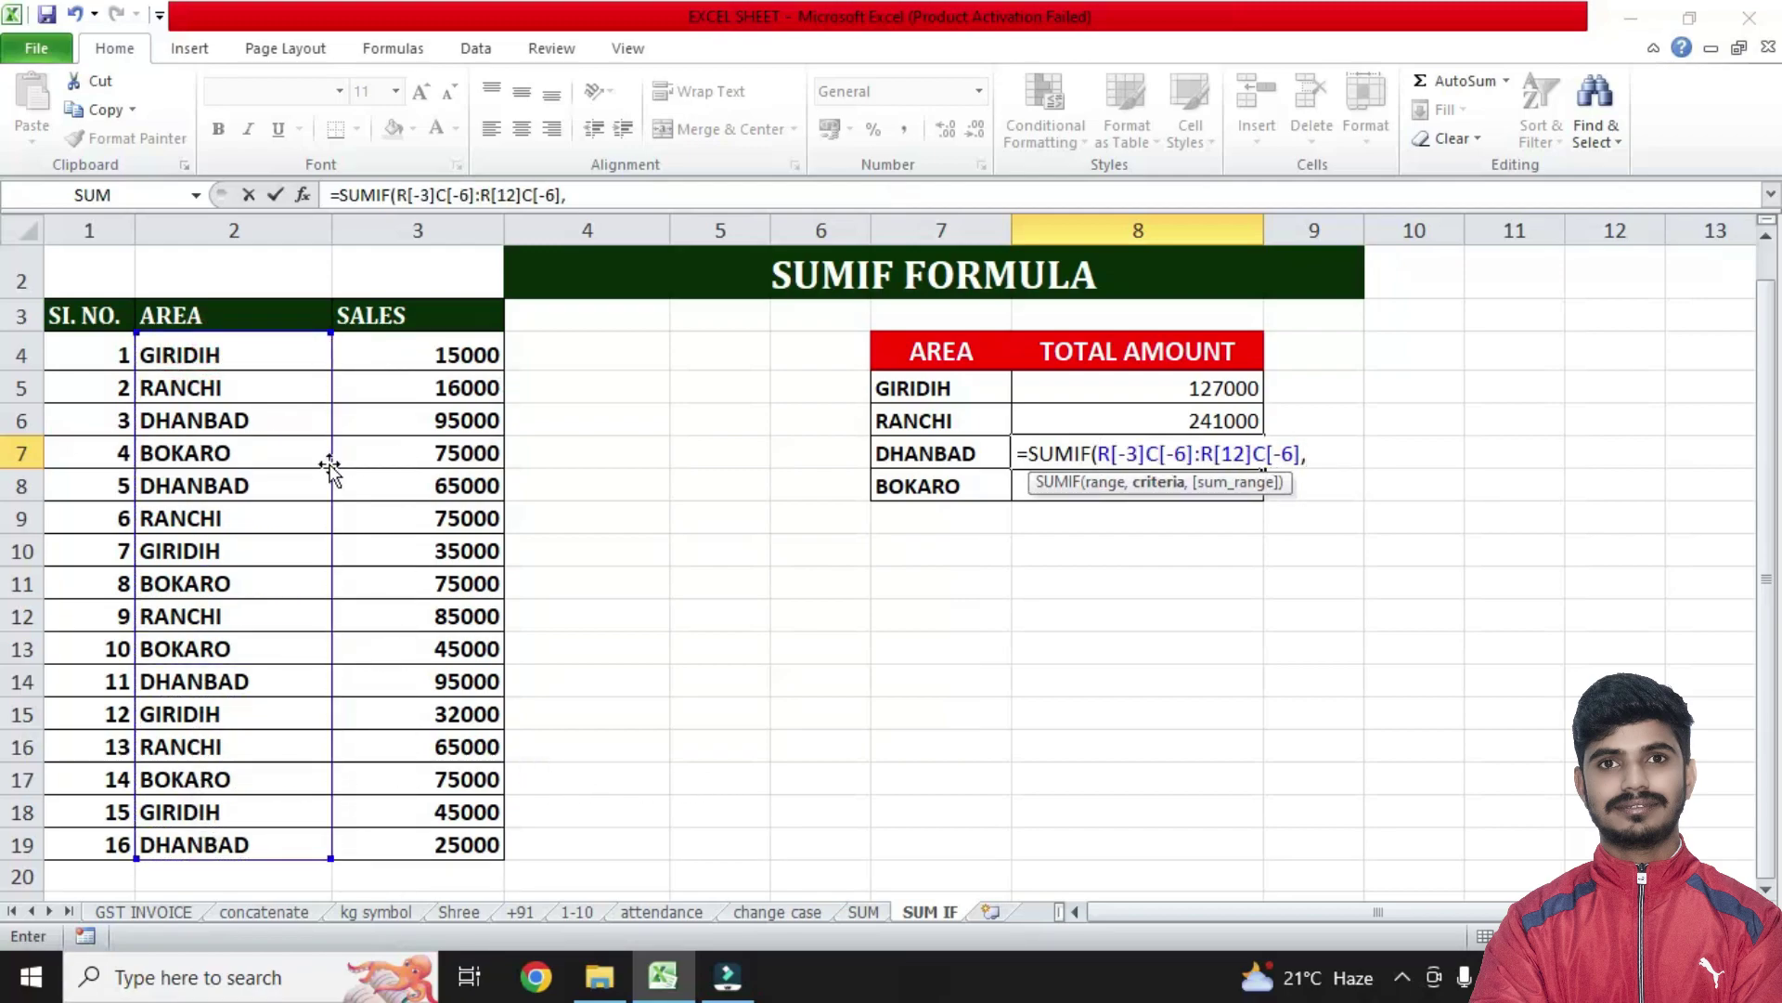
left_click(186, 421)
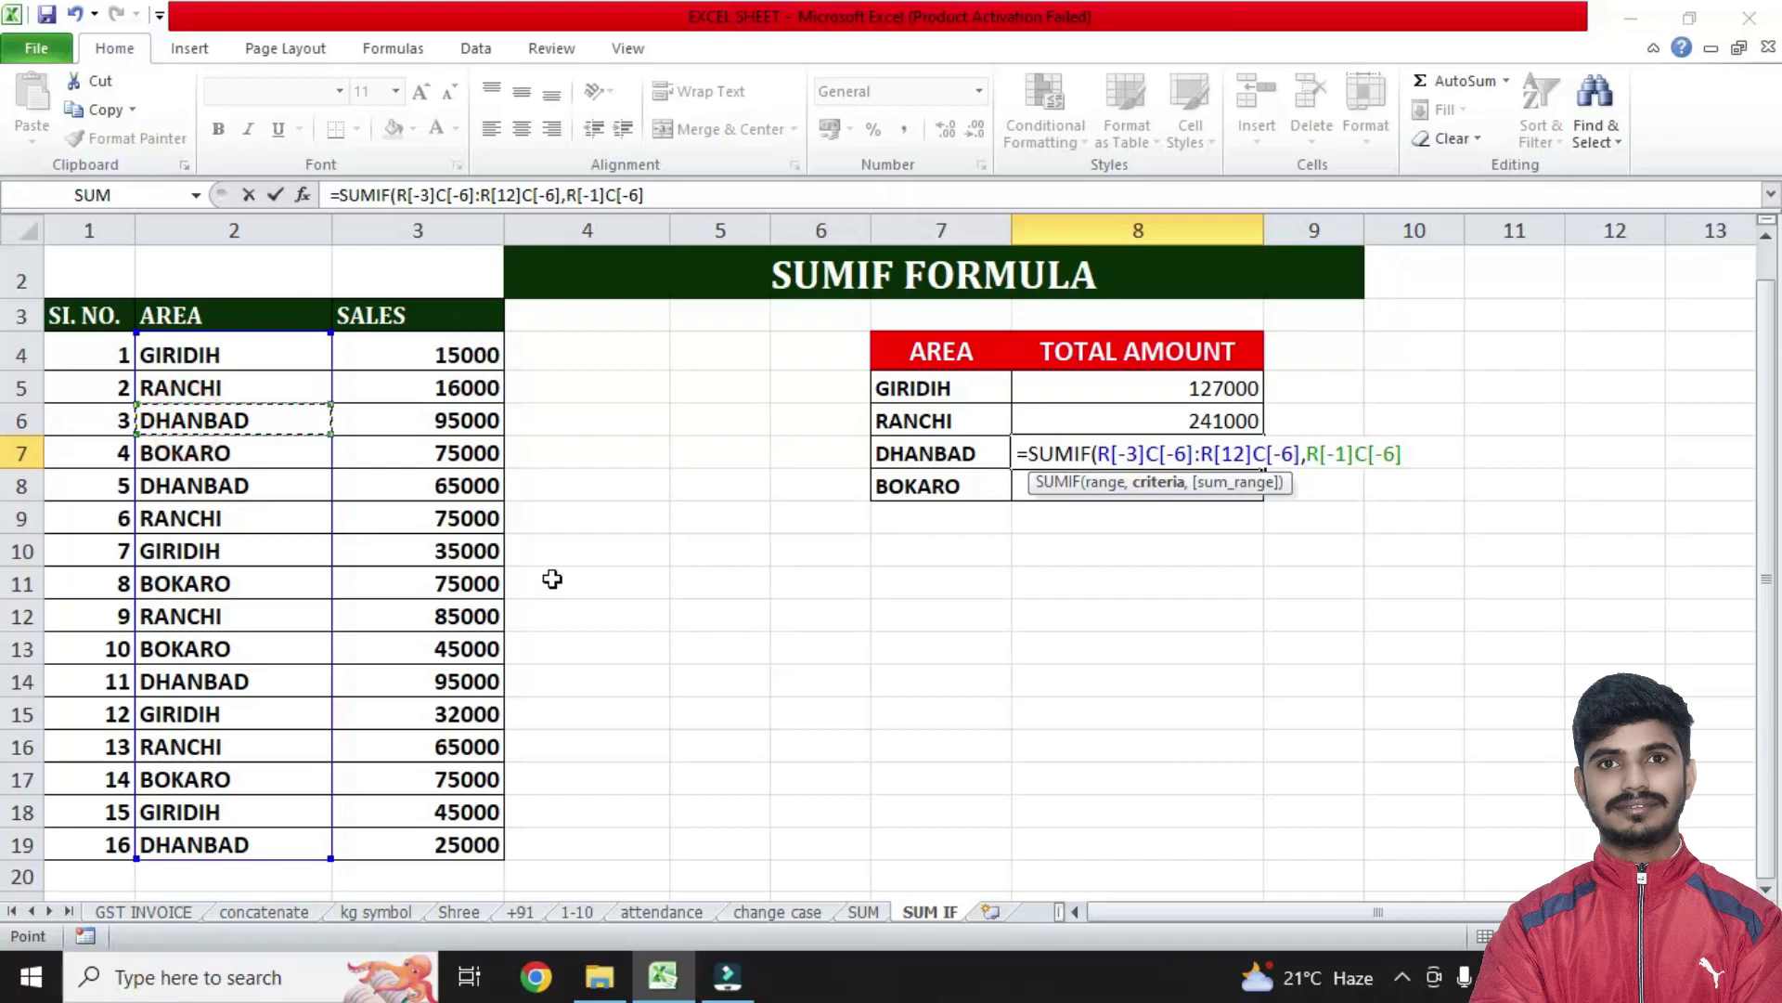
type(",")
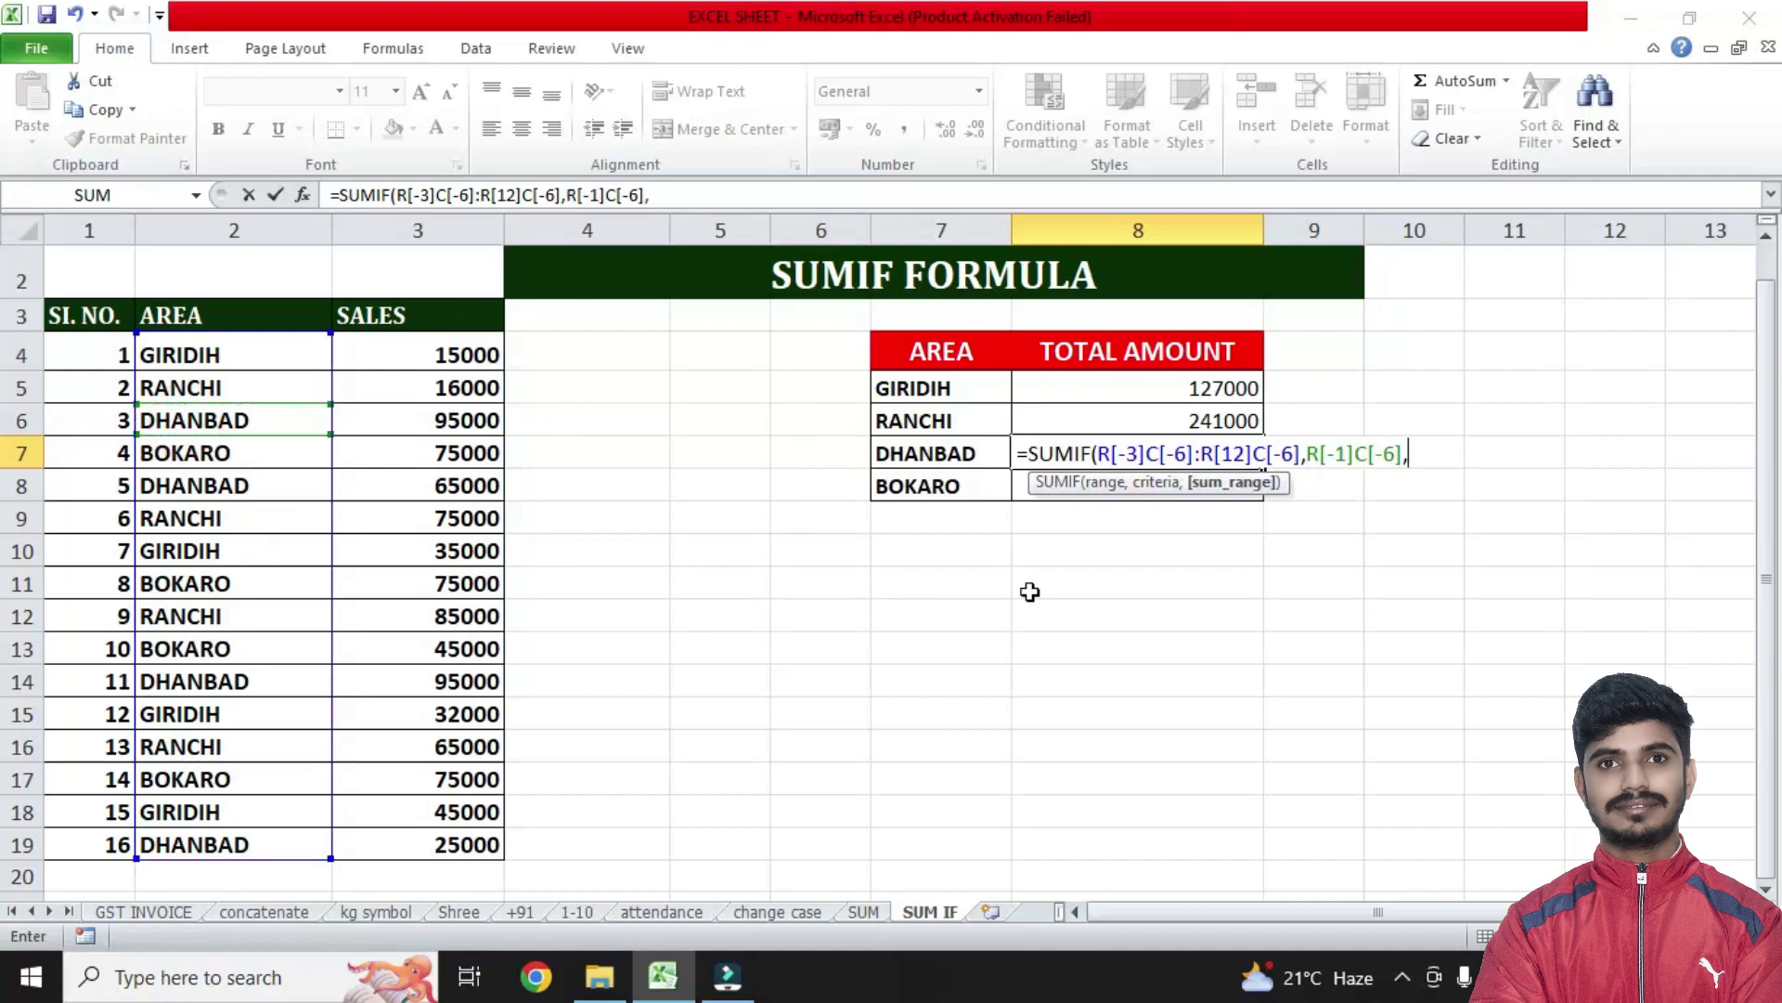
left_click_drag(406, 353, 408, 846)
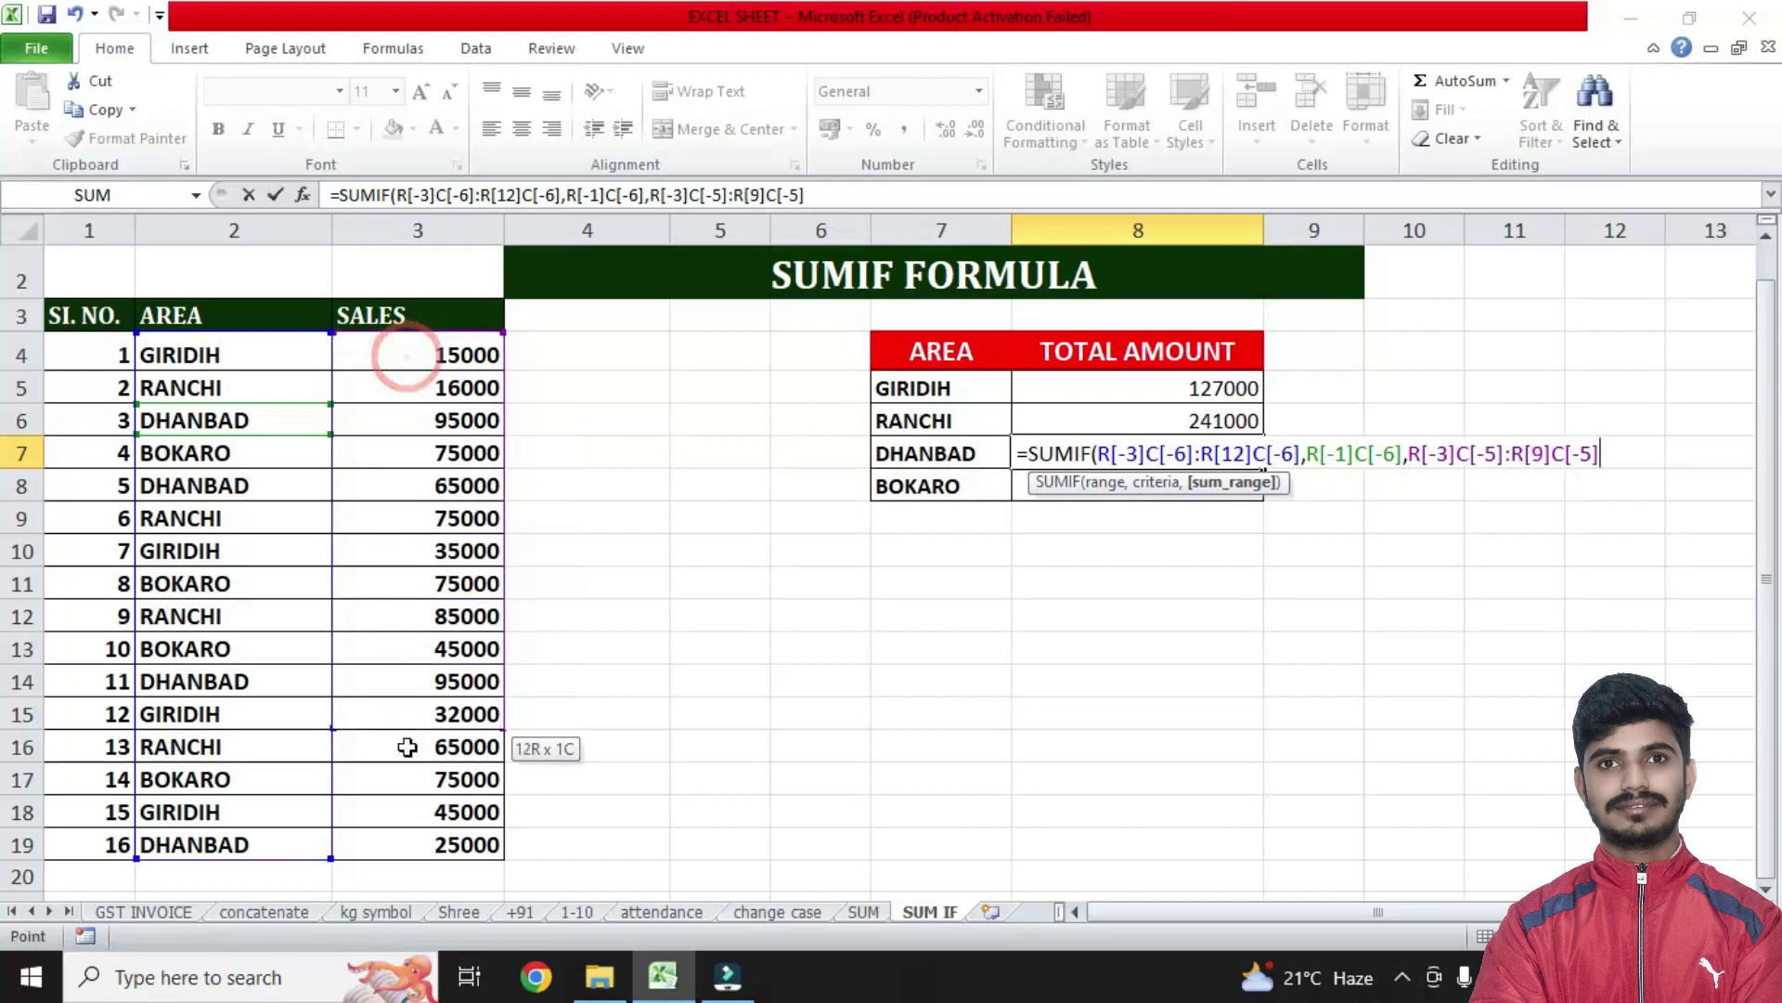
type(")")
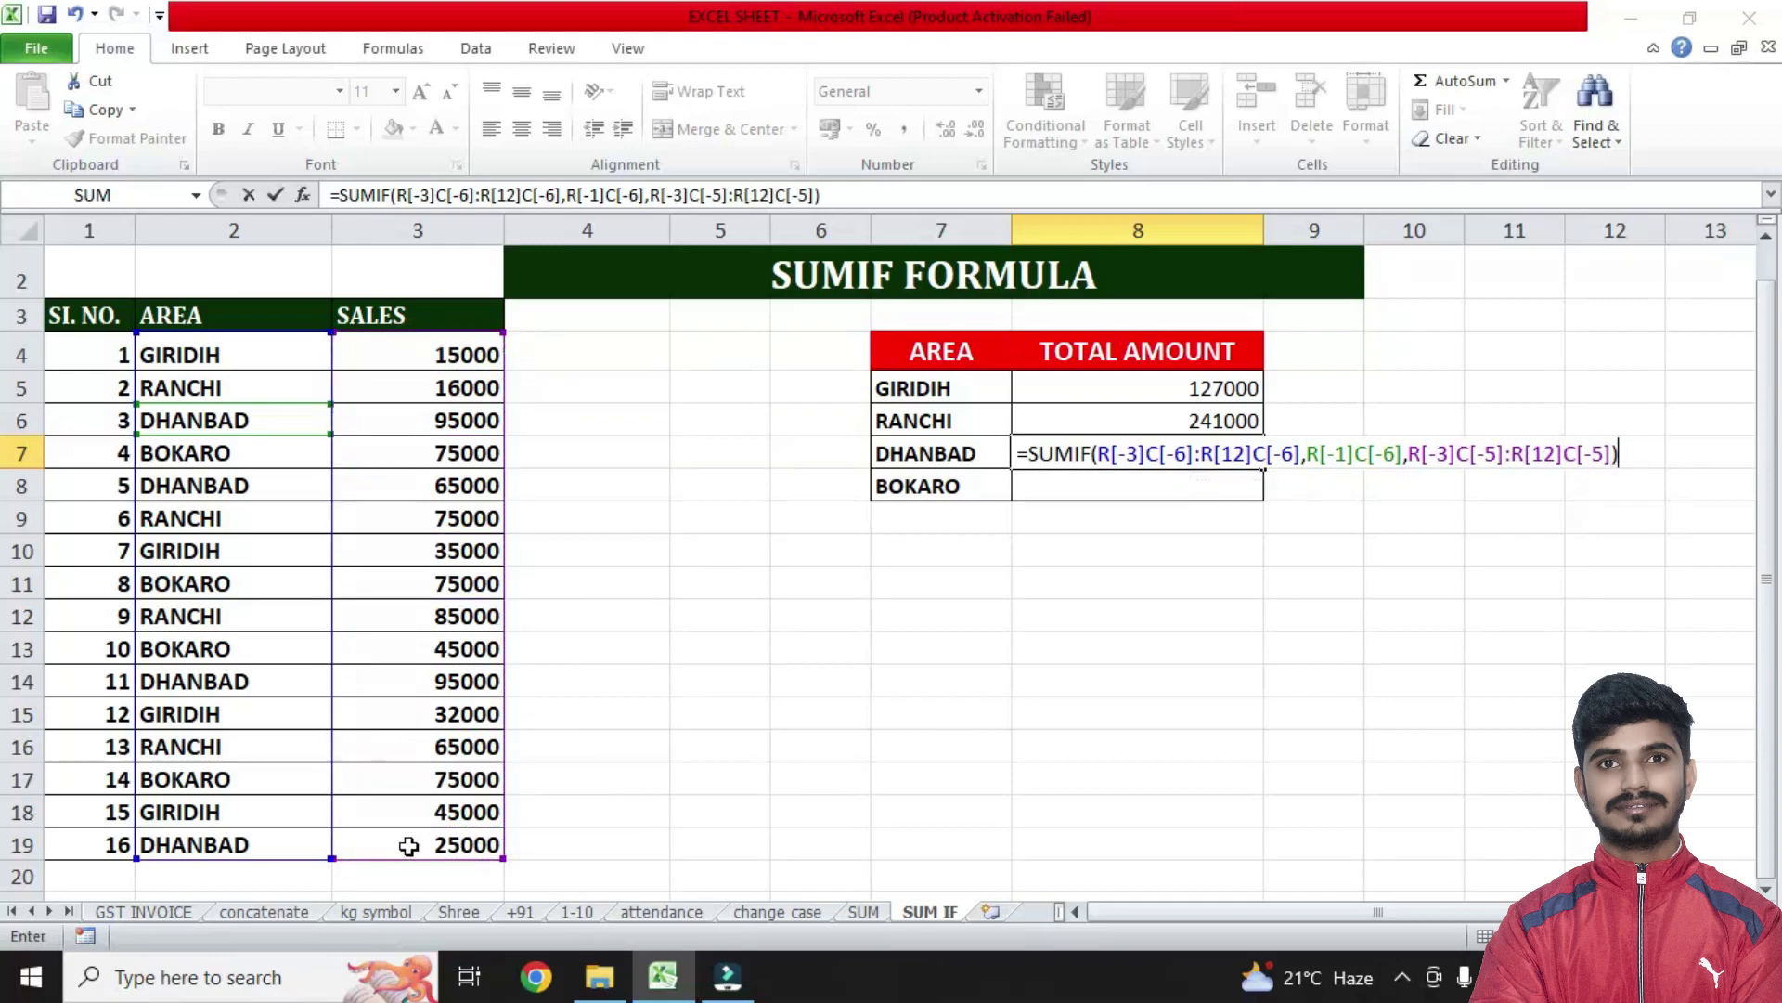
key("Return")
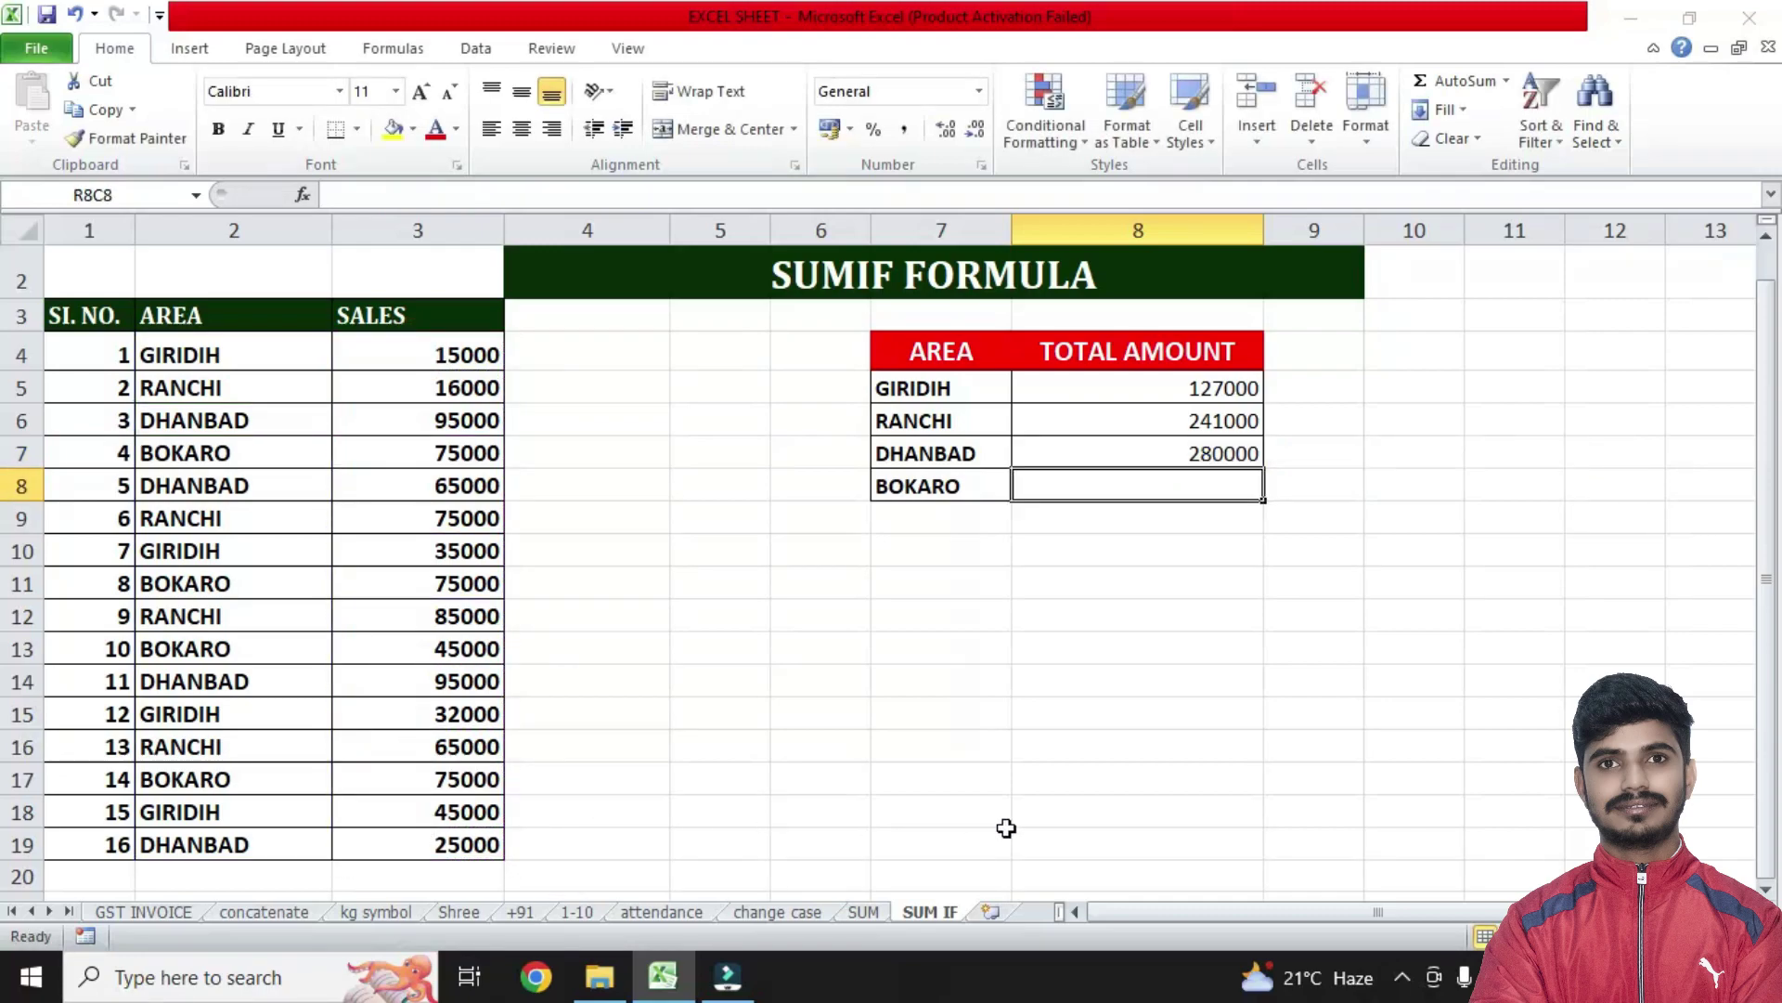
left_click(1143, 449)
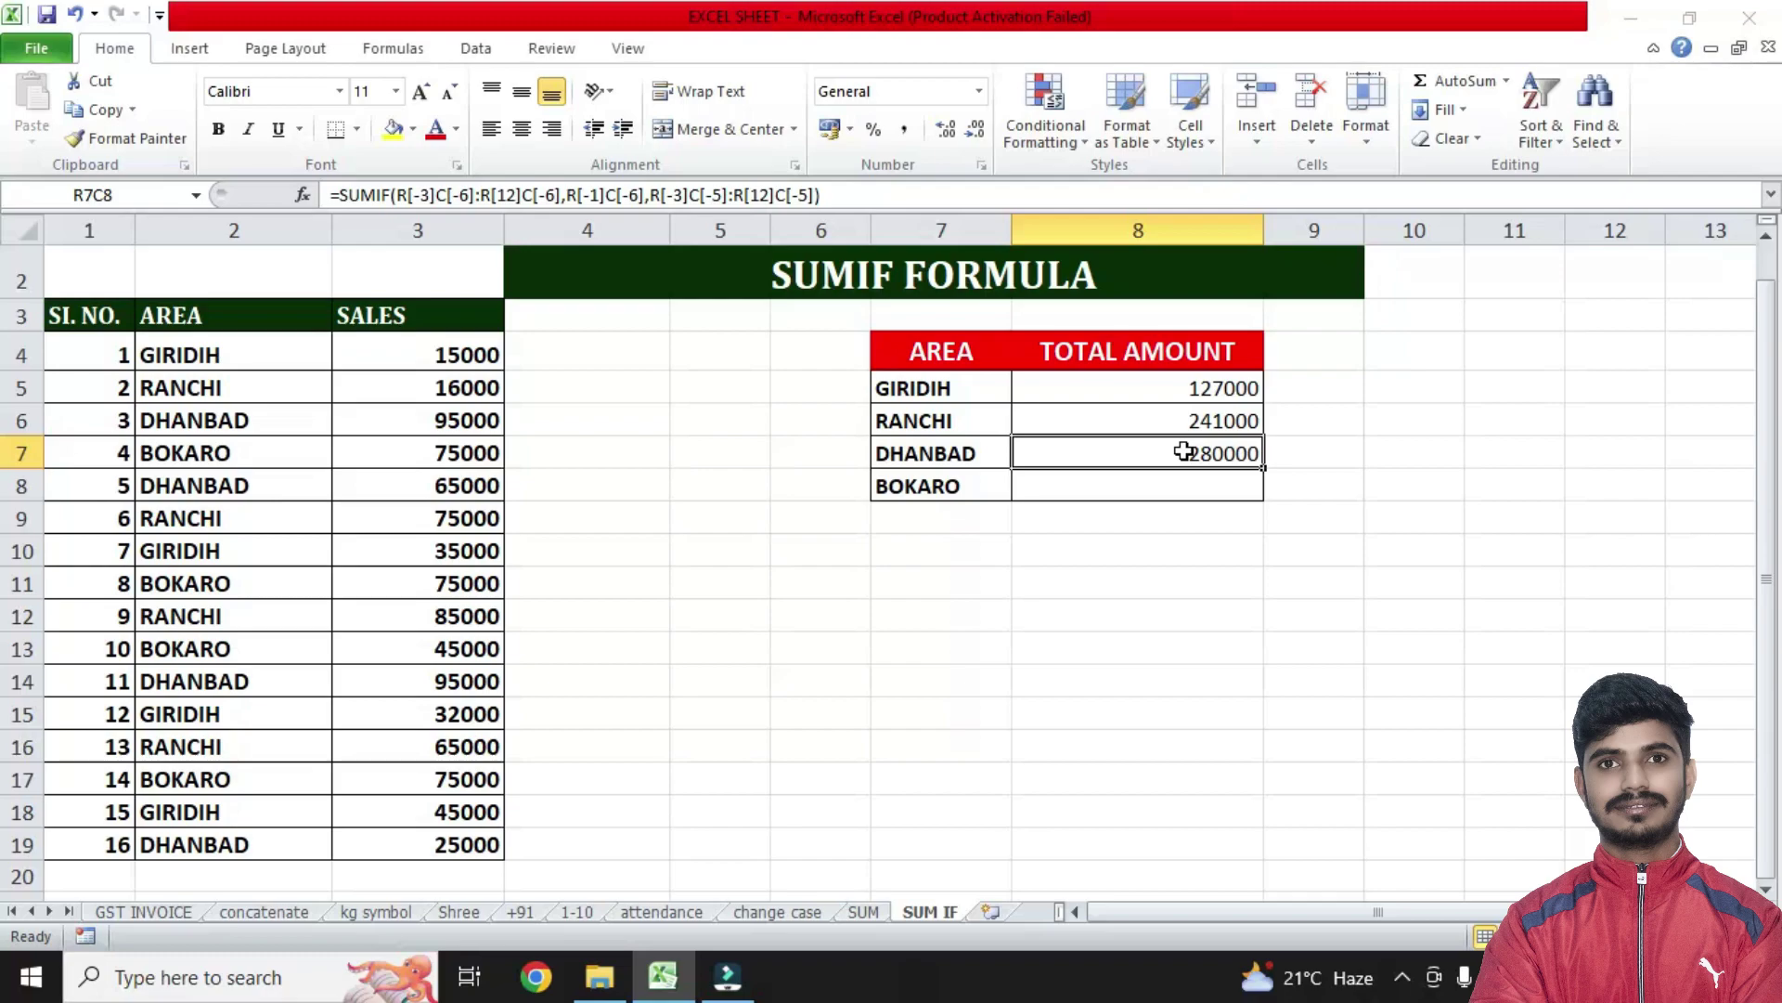
Step: Copy DHANBAD's SUMIF into BOKARO's total and change the criteria to the BOKARO cell, giving 270000
key("ctrl+c")
left_click(1170, 489)
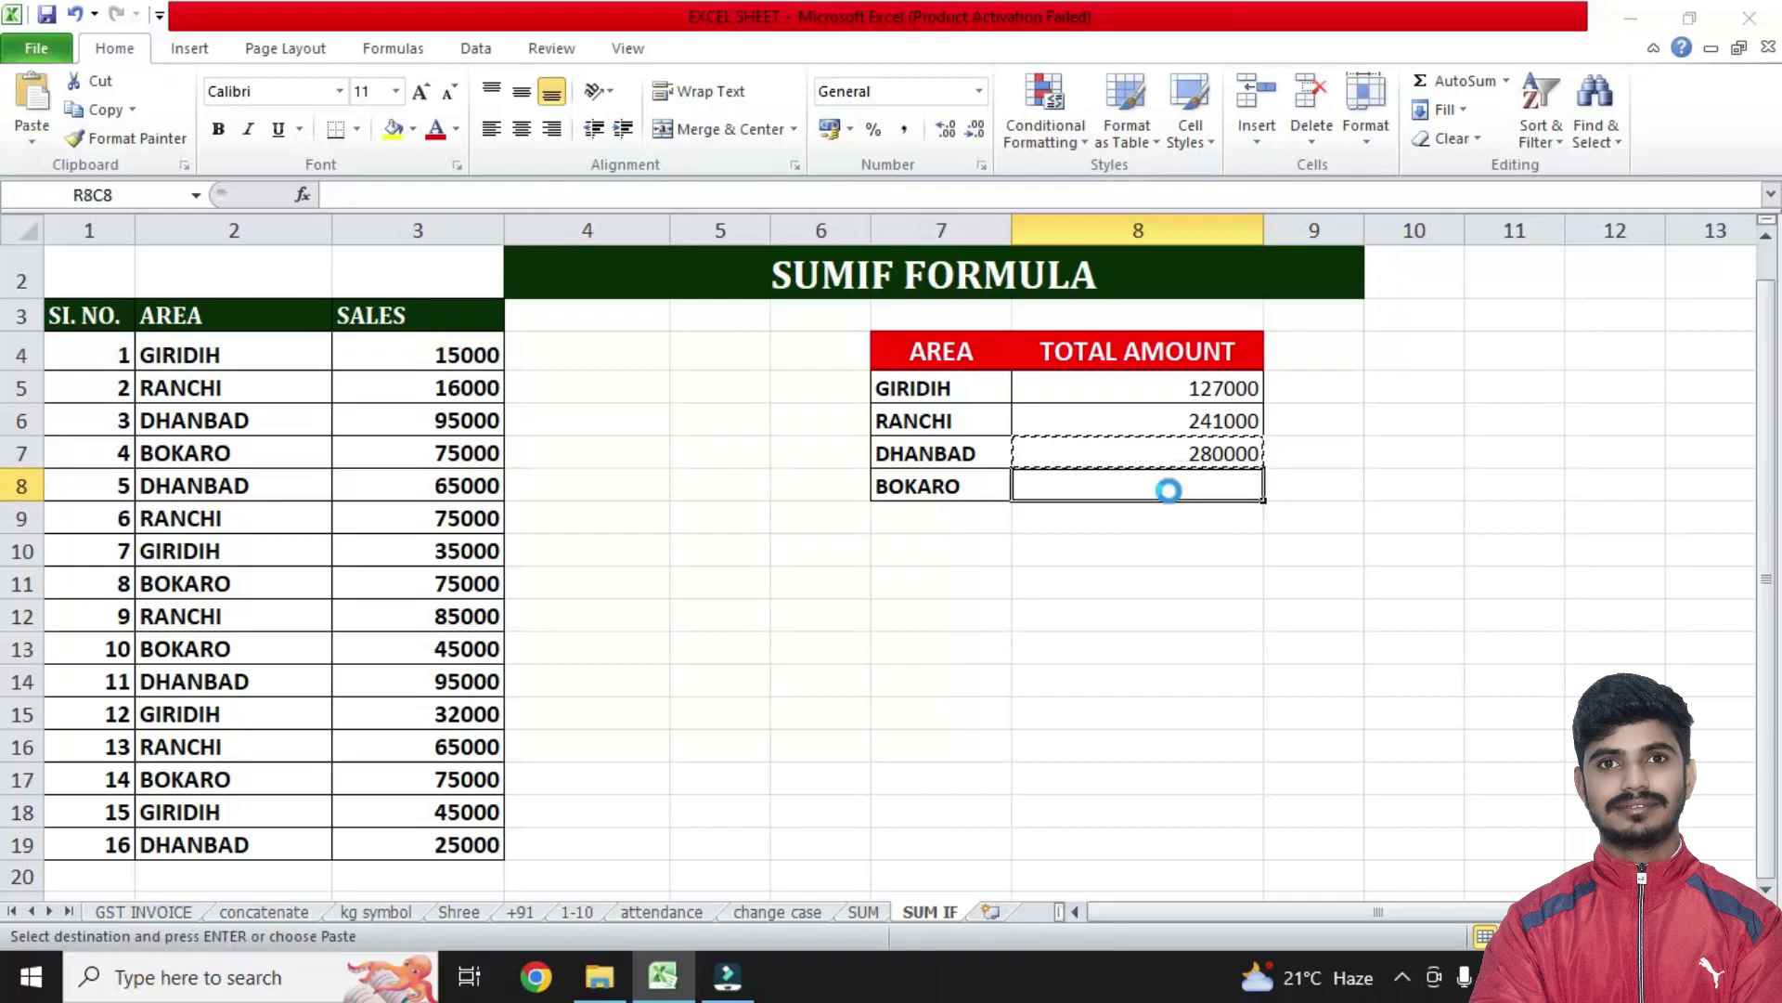
key("ctrl+v")
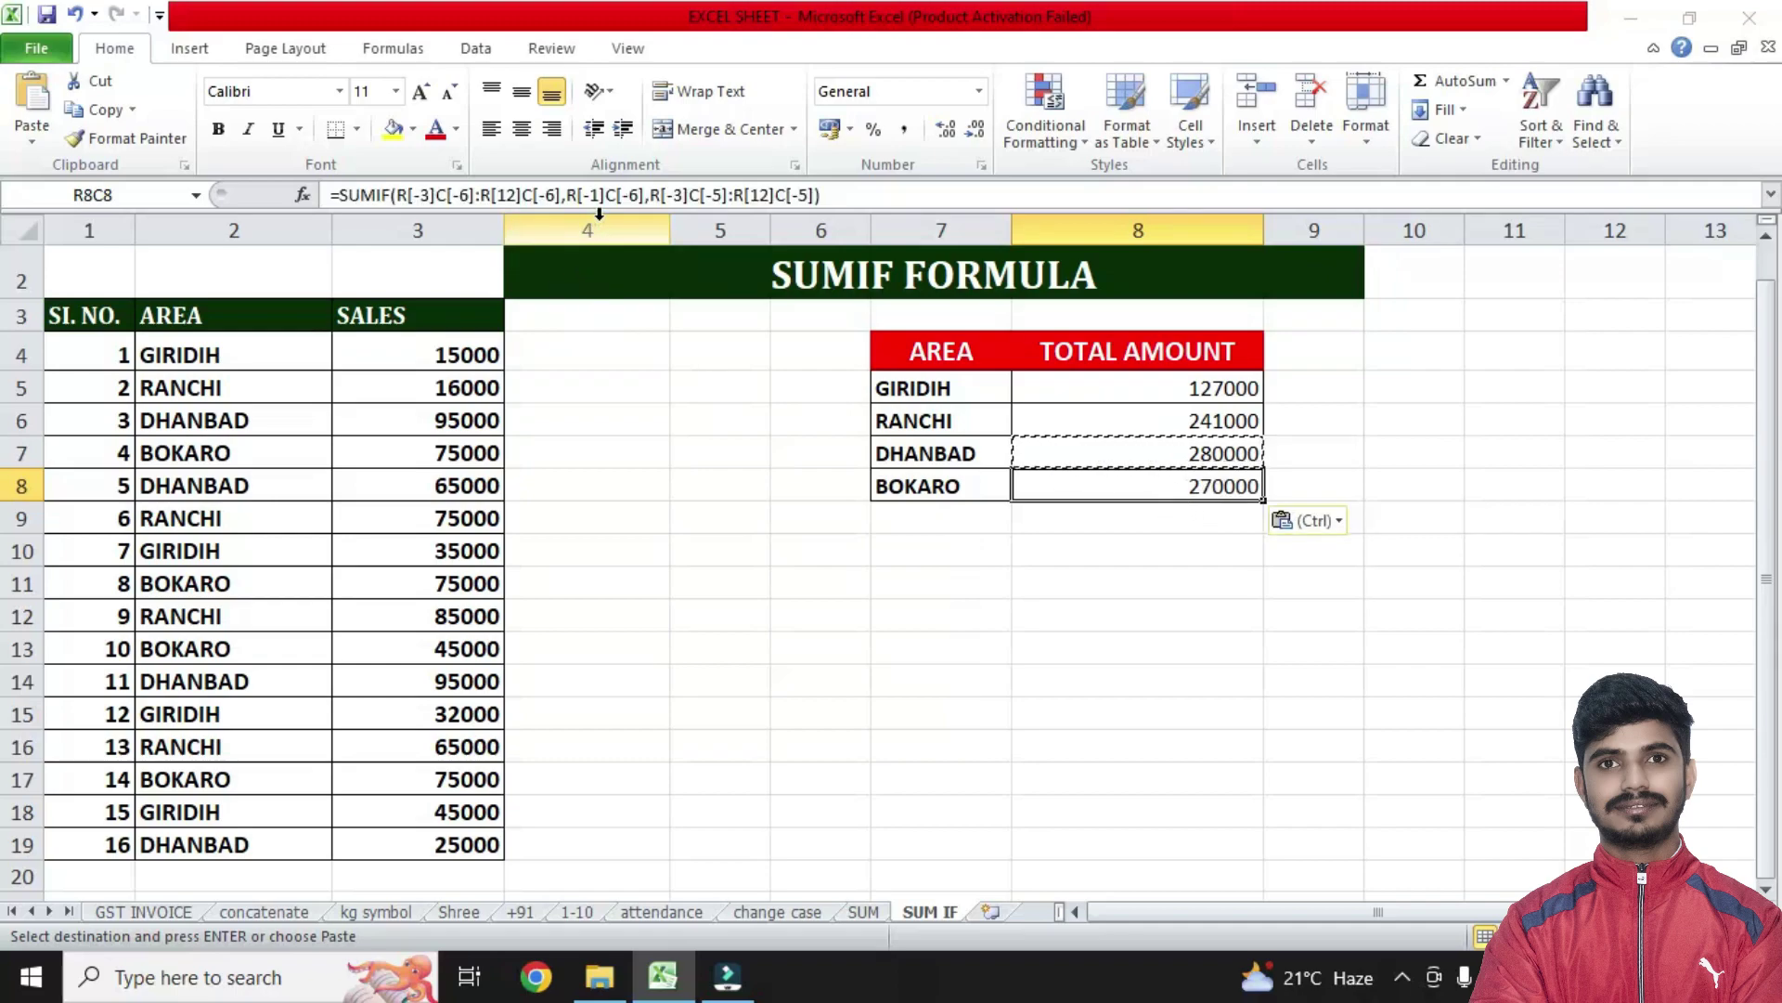
left_click(646, 197)
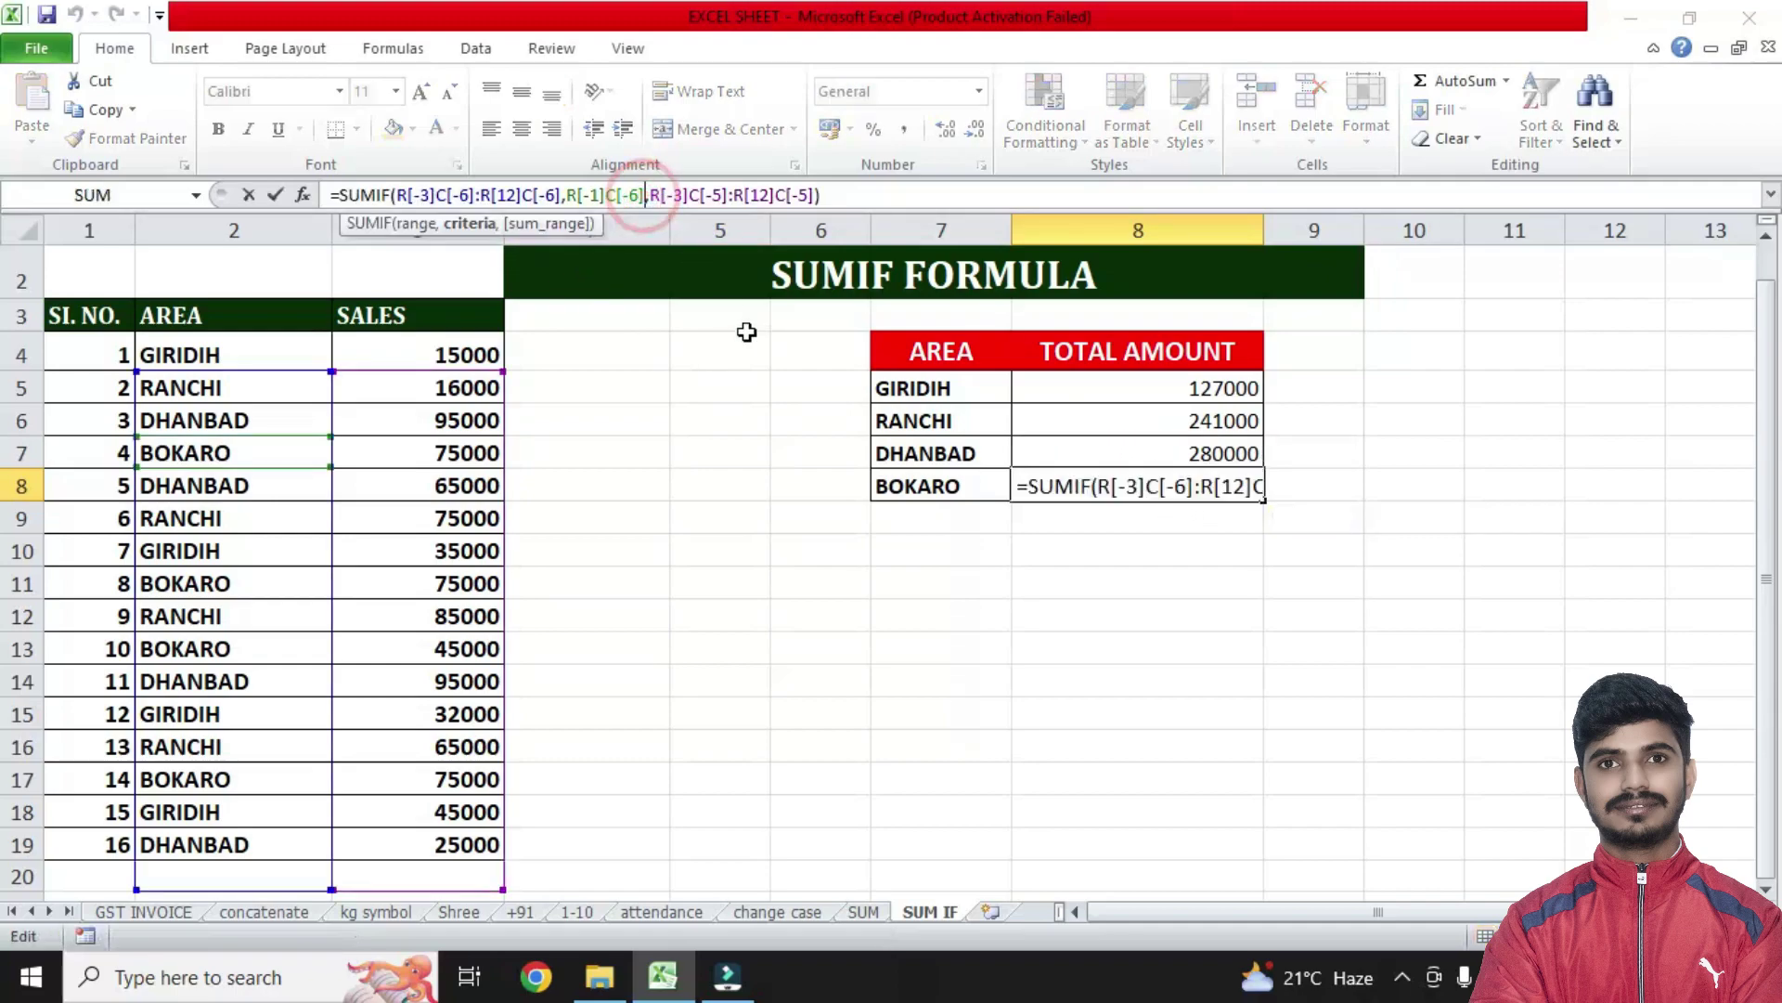
key("BackSpace")
key("BackSpace")
key("BackSpace")
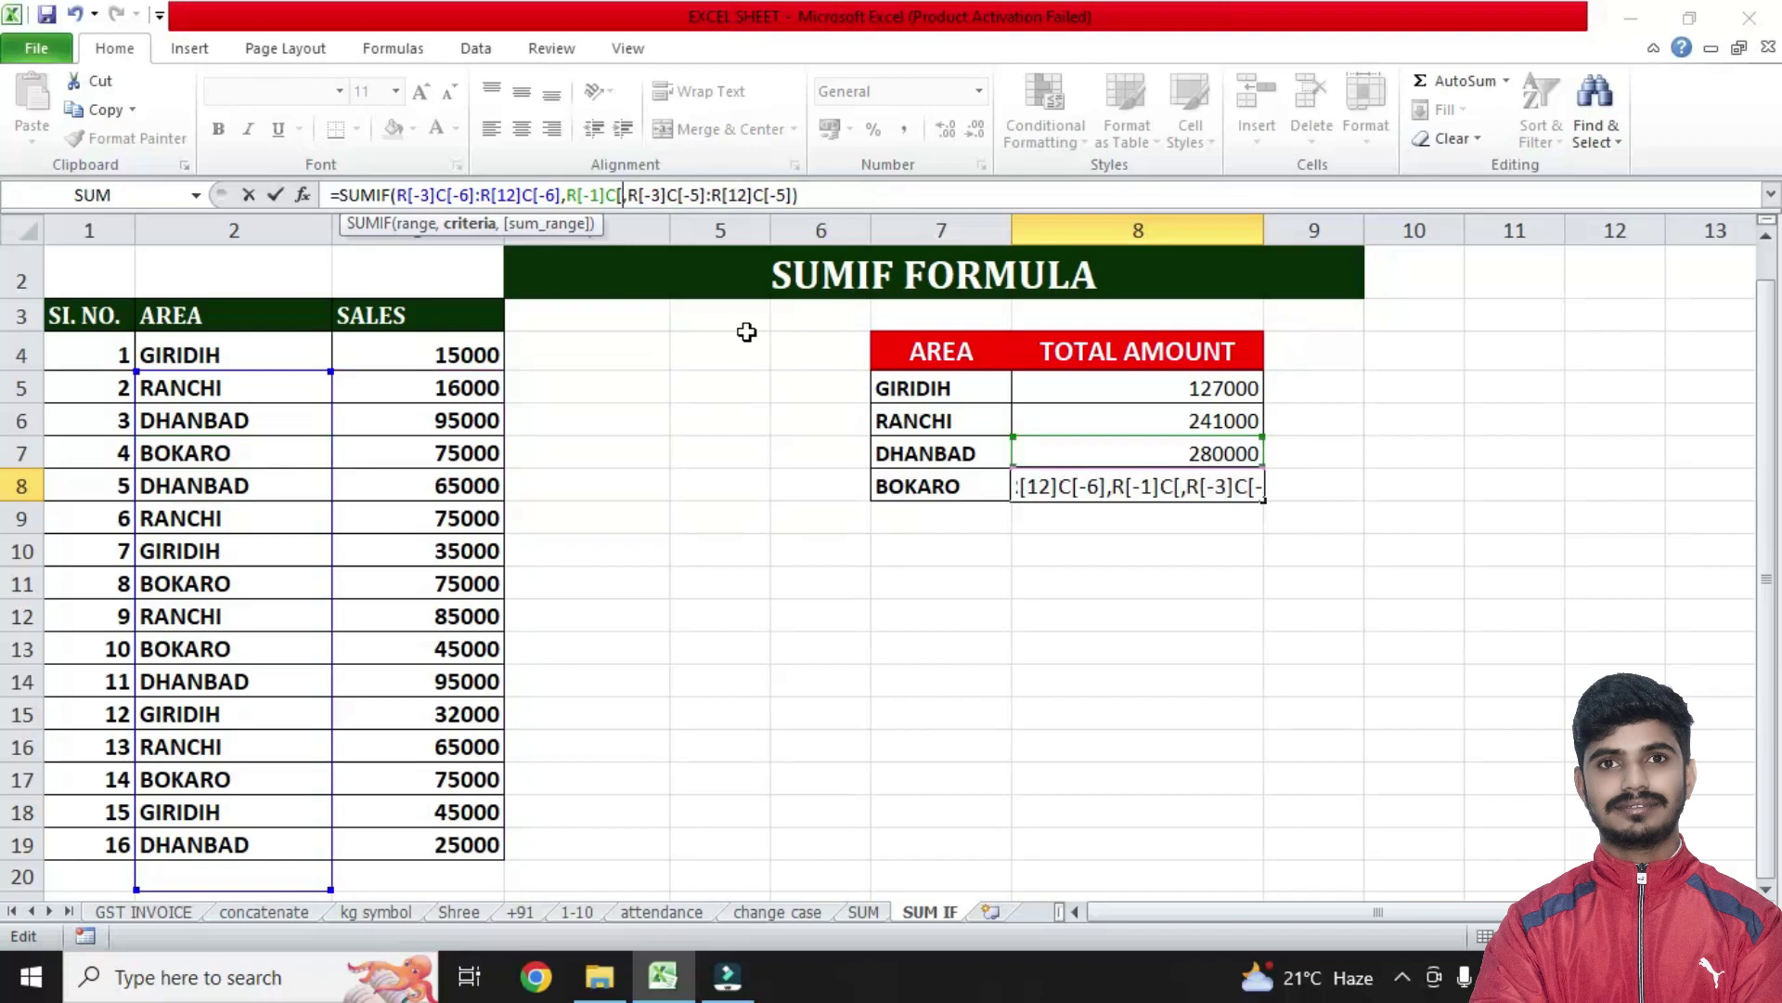
key("BackSpace")
key("BackSpace")
key("BackSpace")
key("BackSpace")
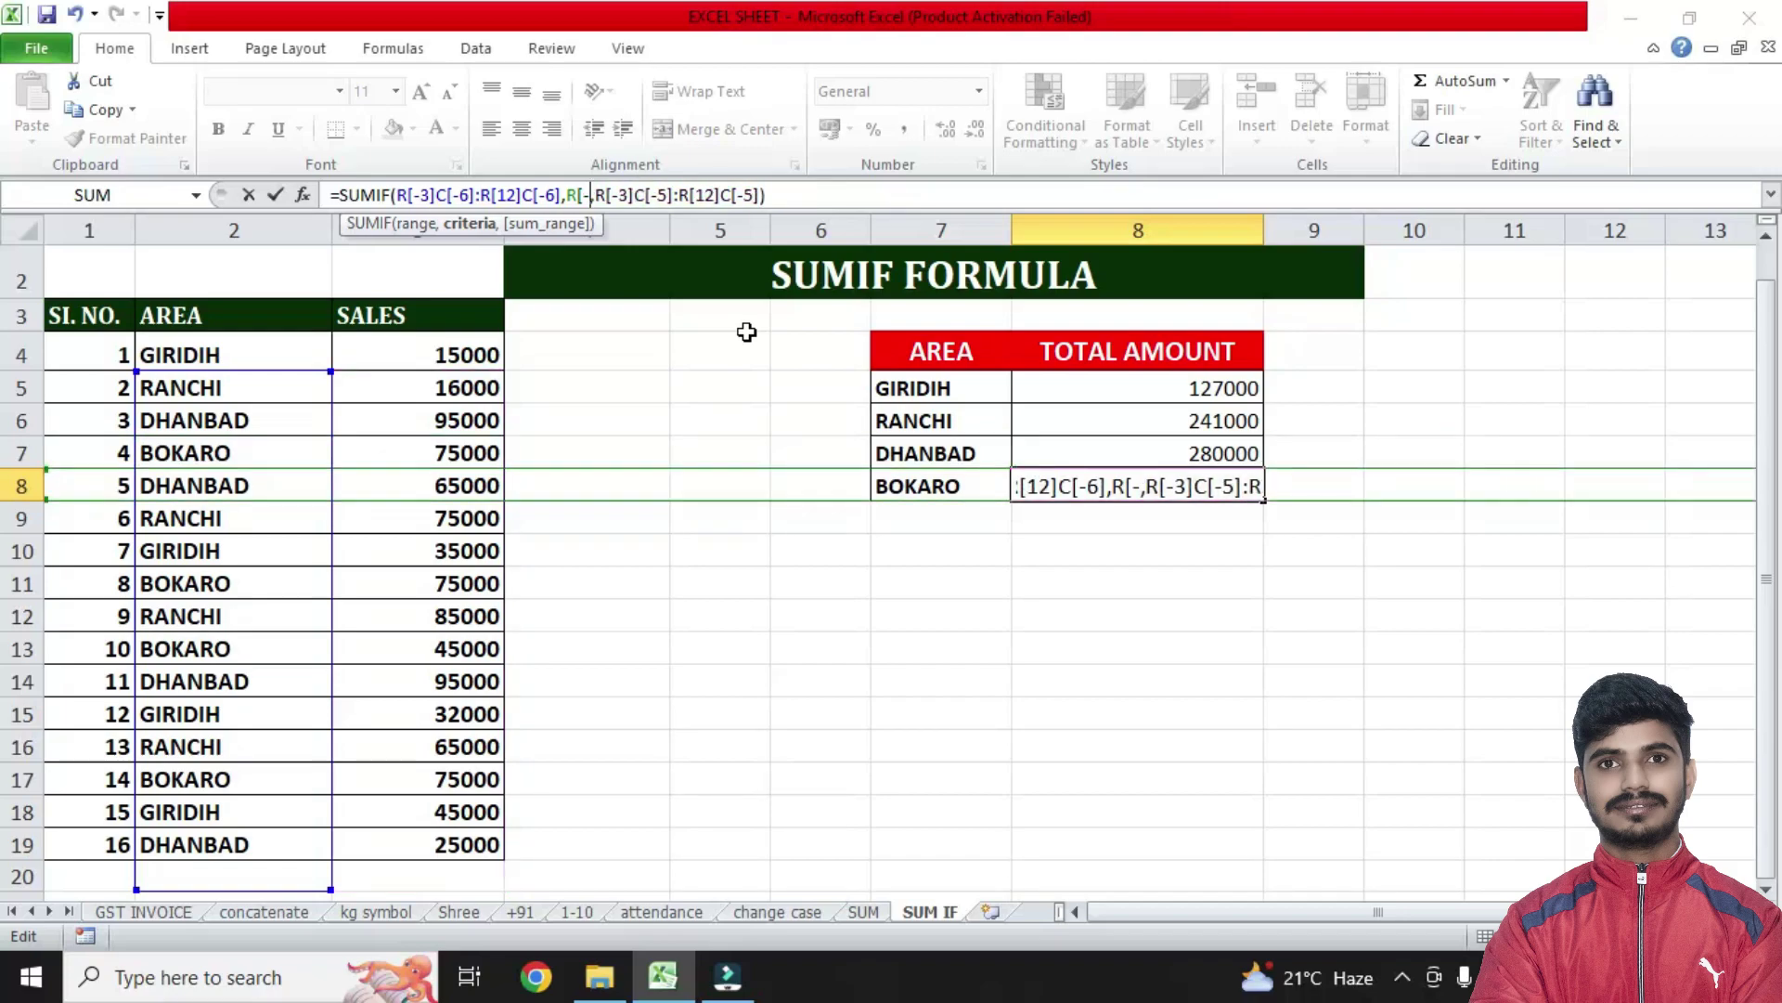
key("BackSpace")
key("BackSpace")
key("BackSpace")
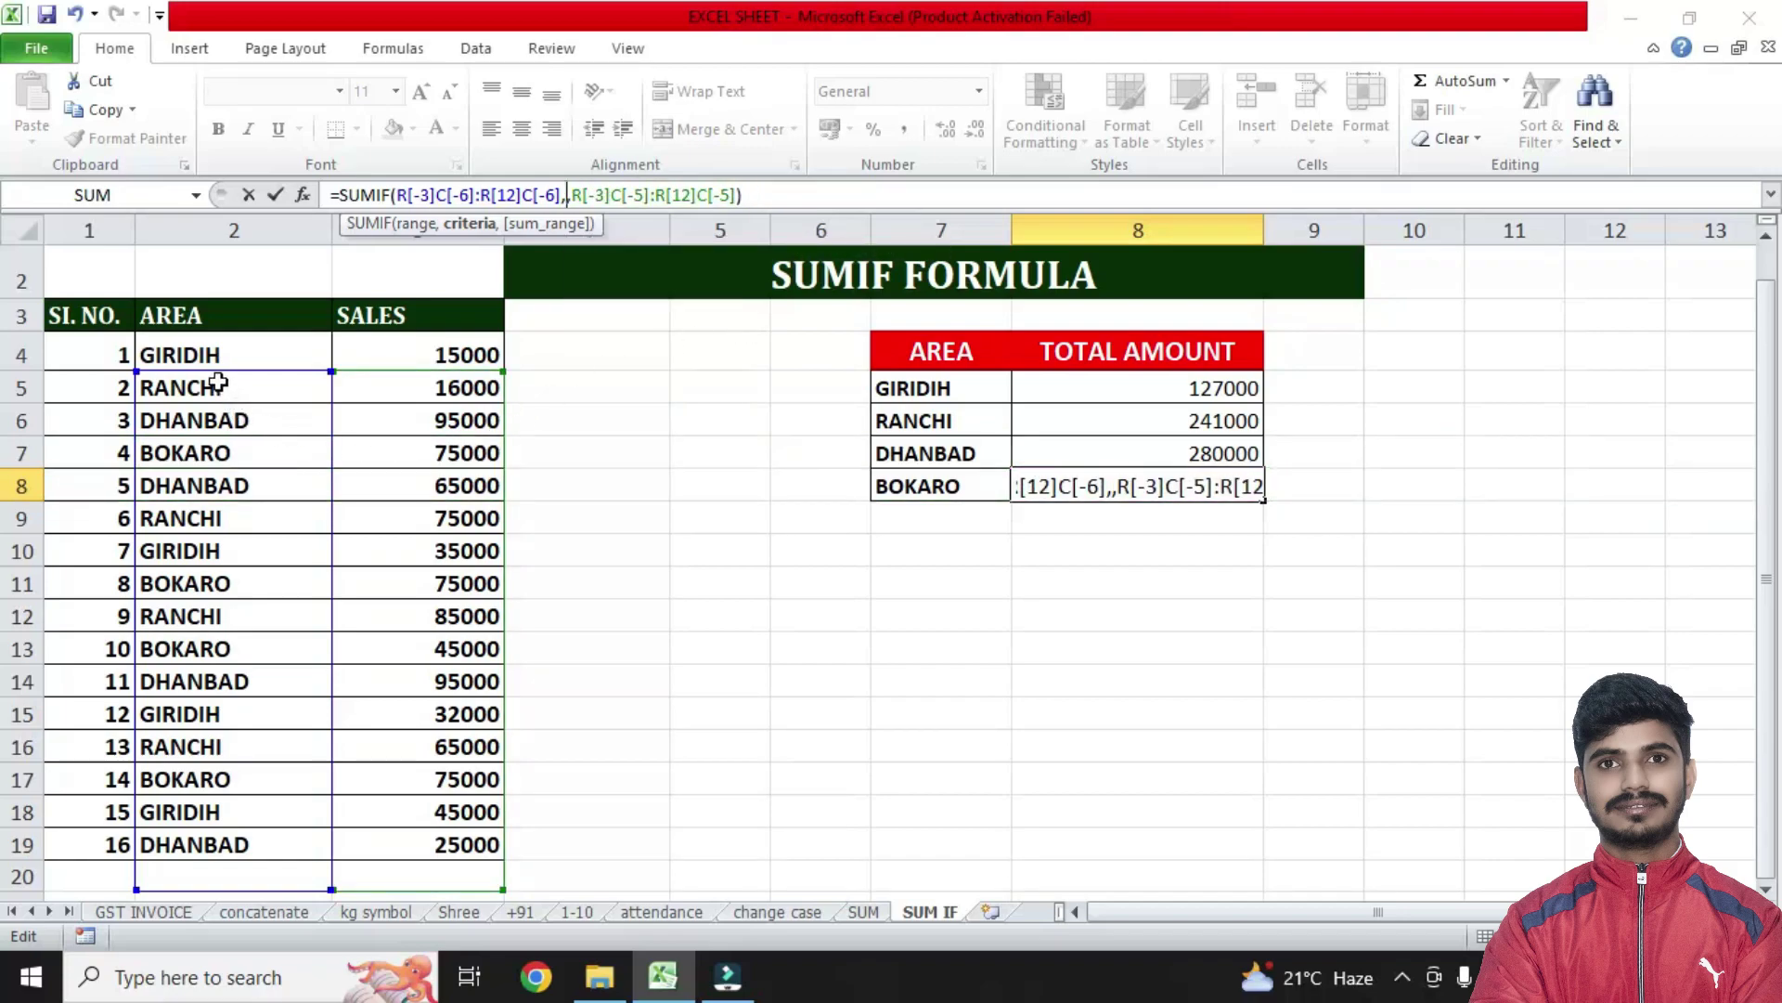
left_click(185, 454)
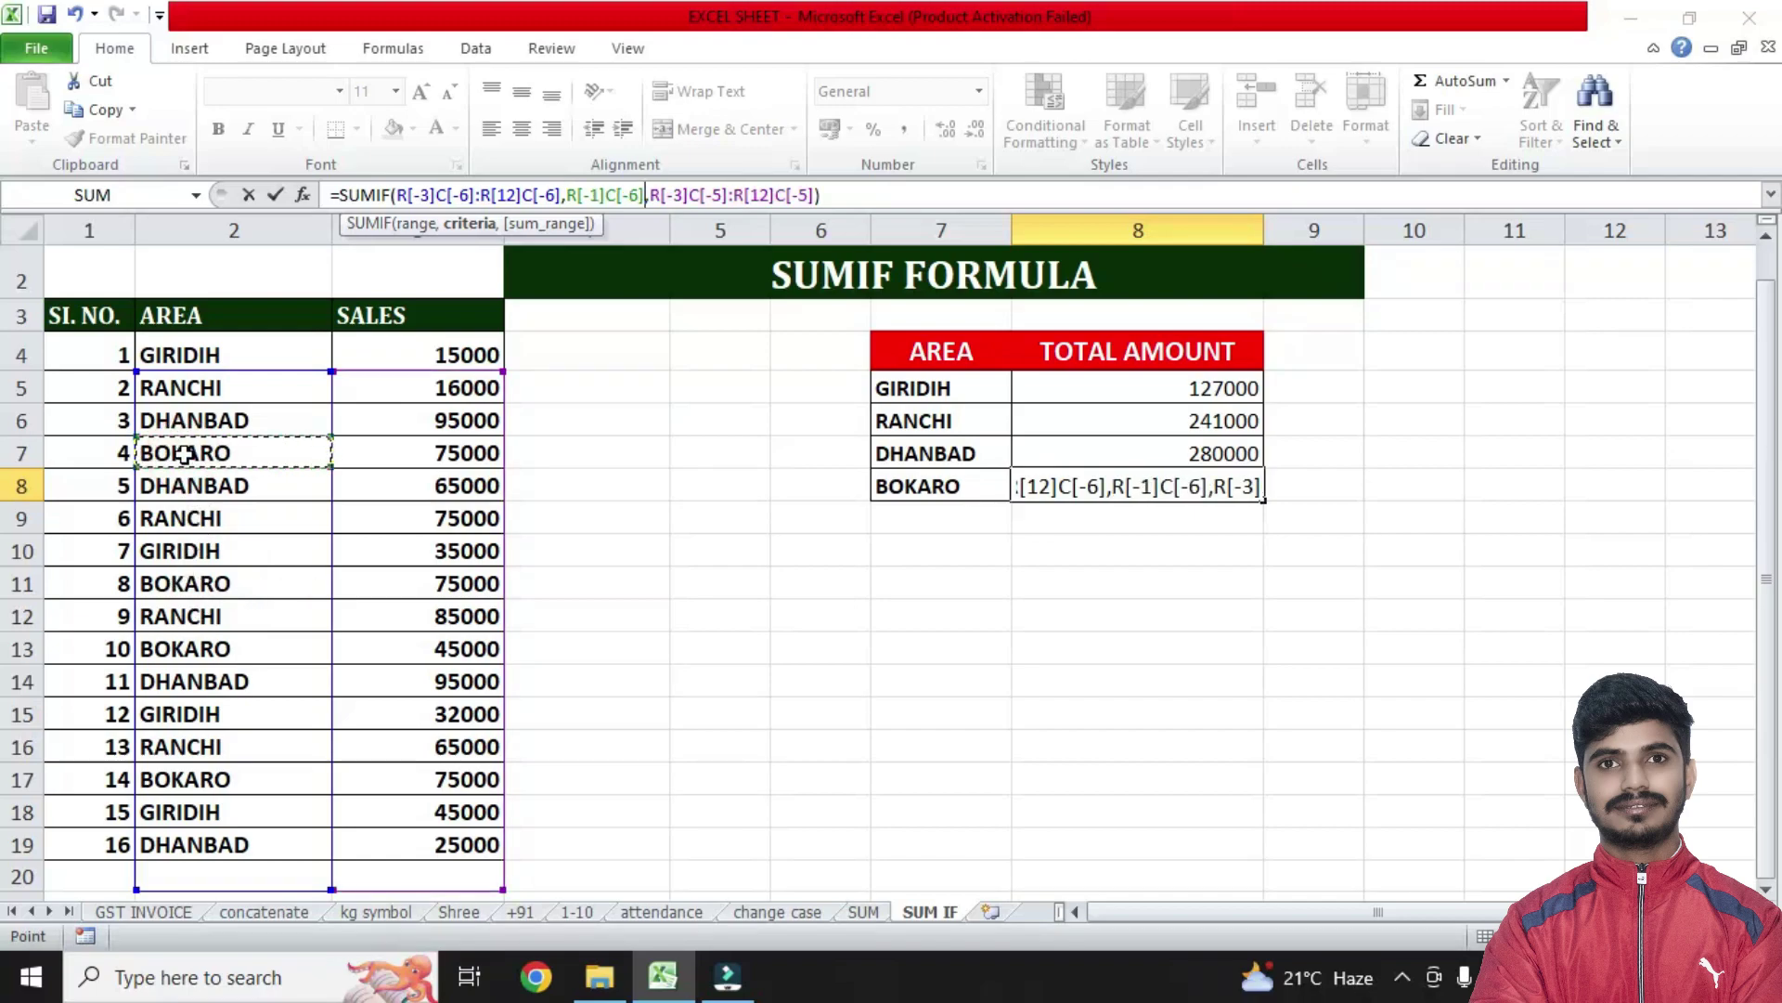
key("Return")
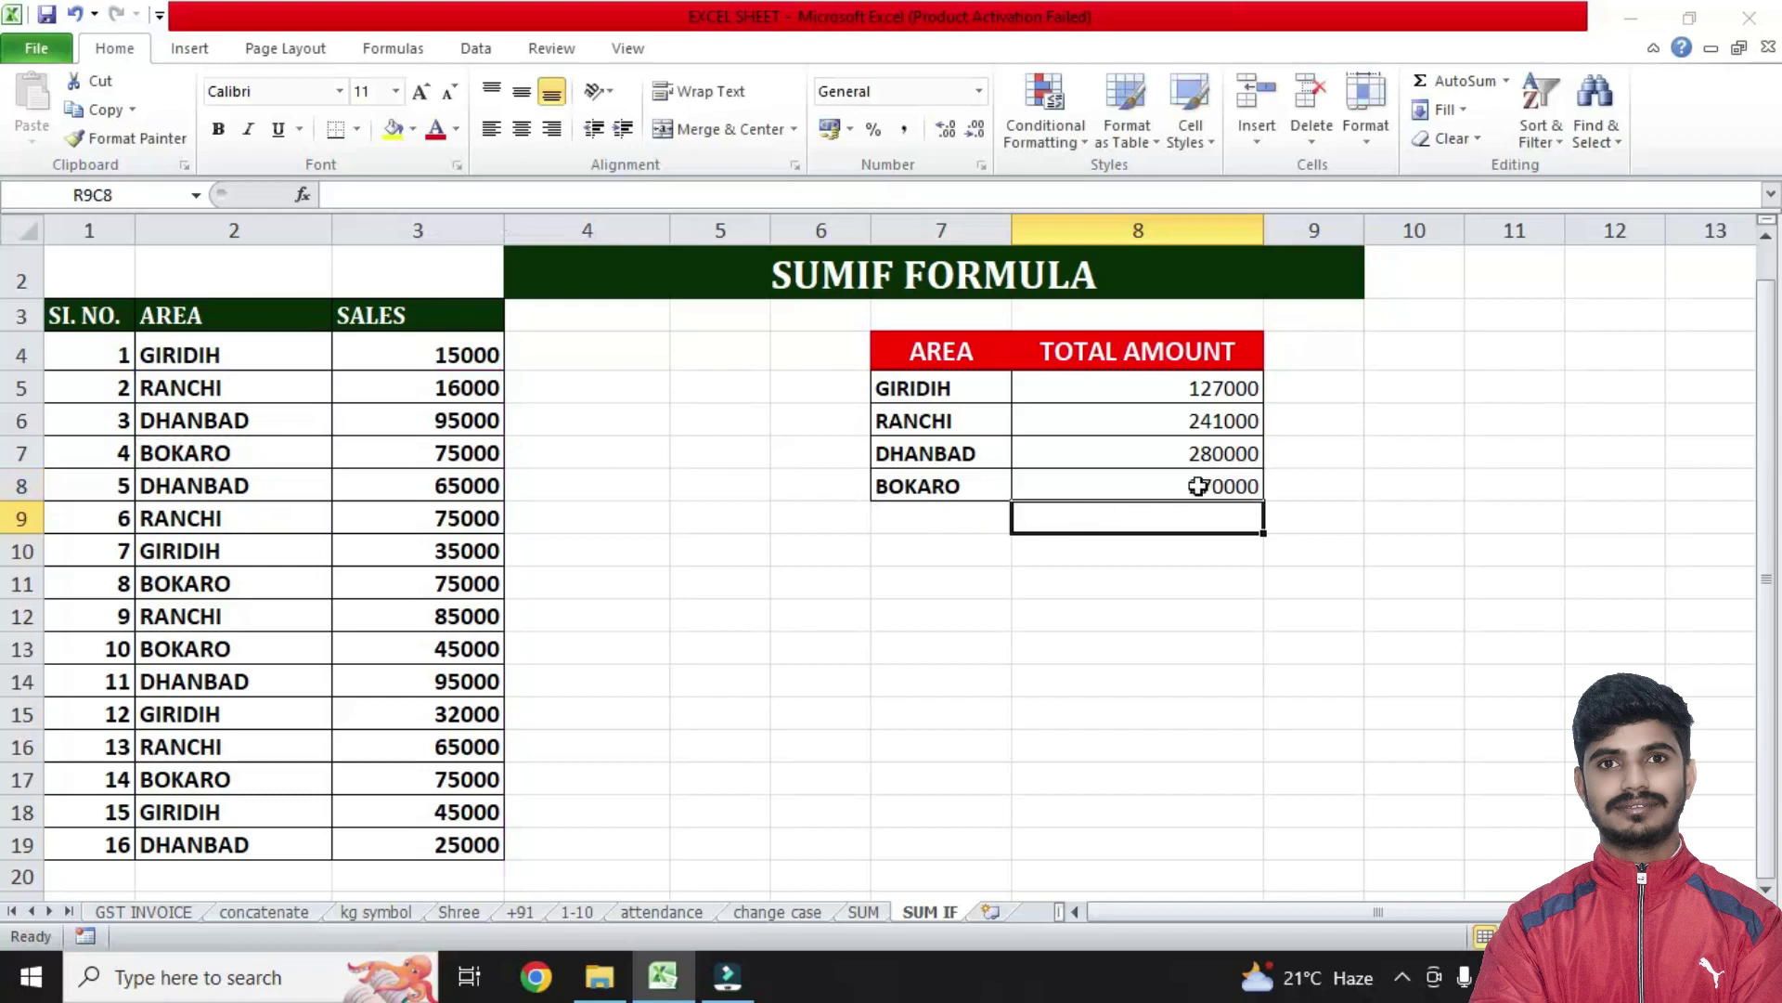
left_click(1207, 484)
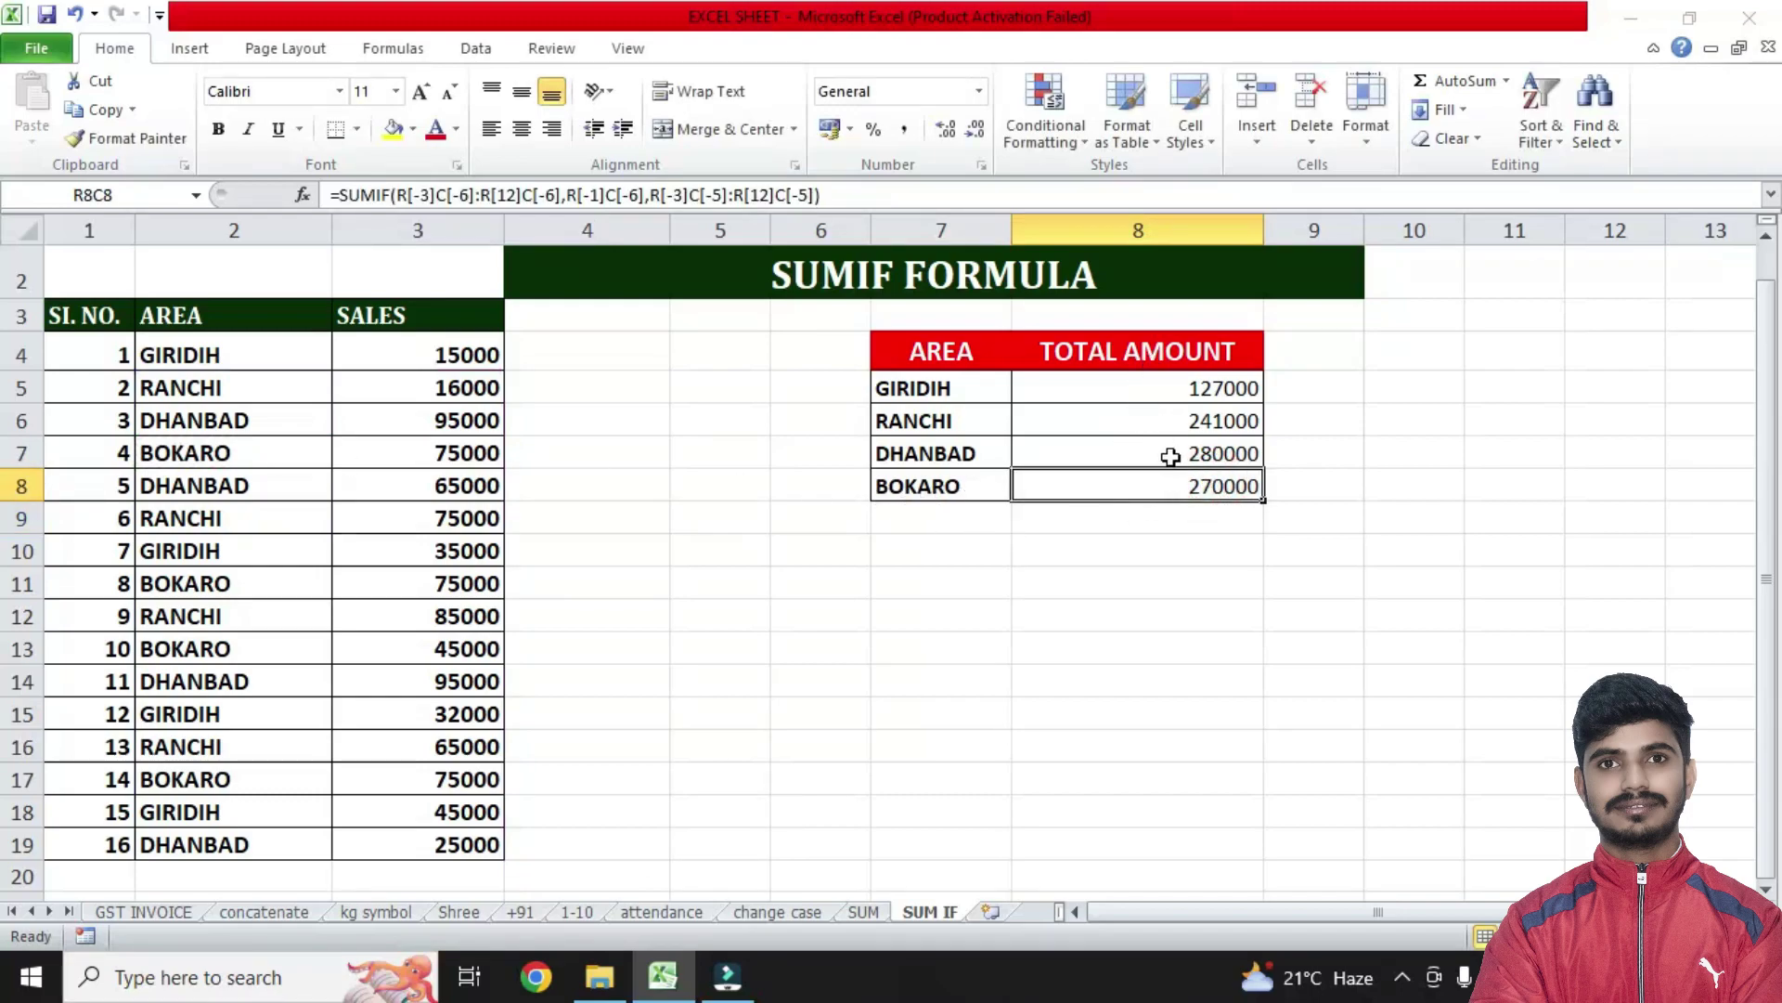
left_click(523, 355)
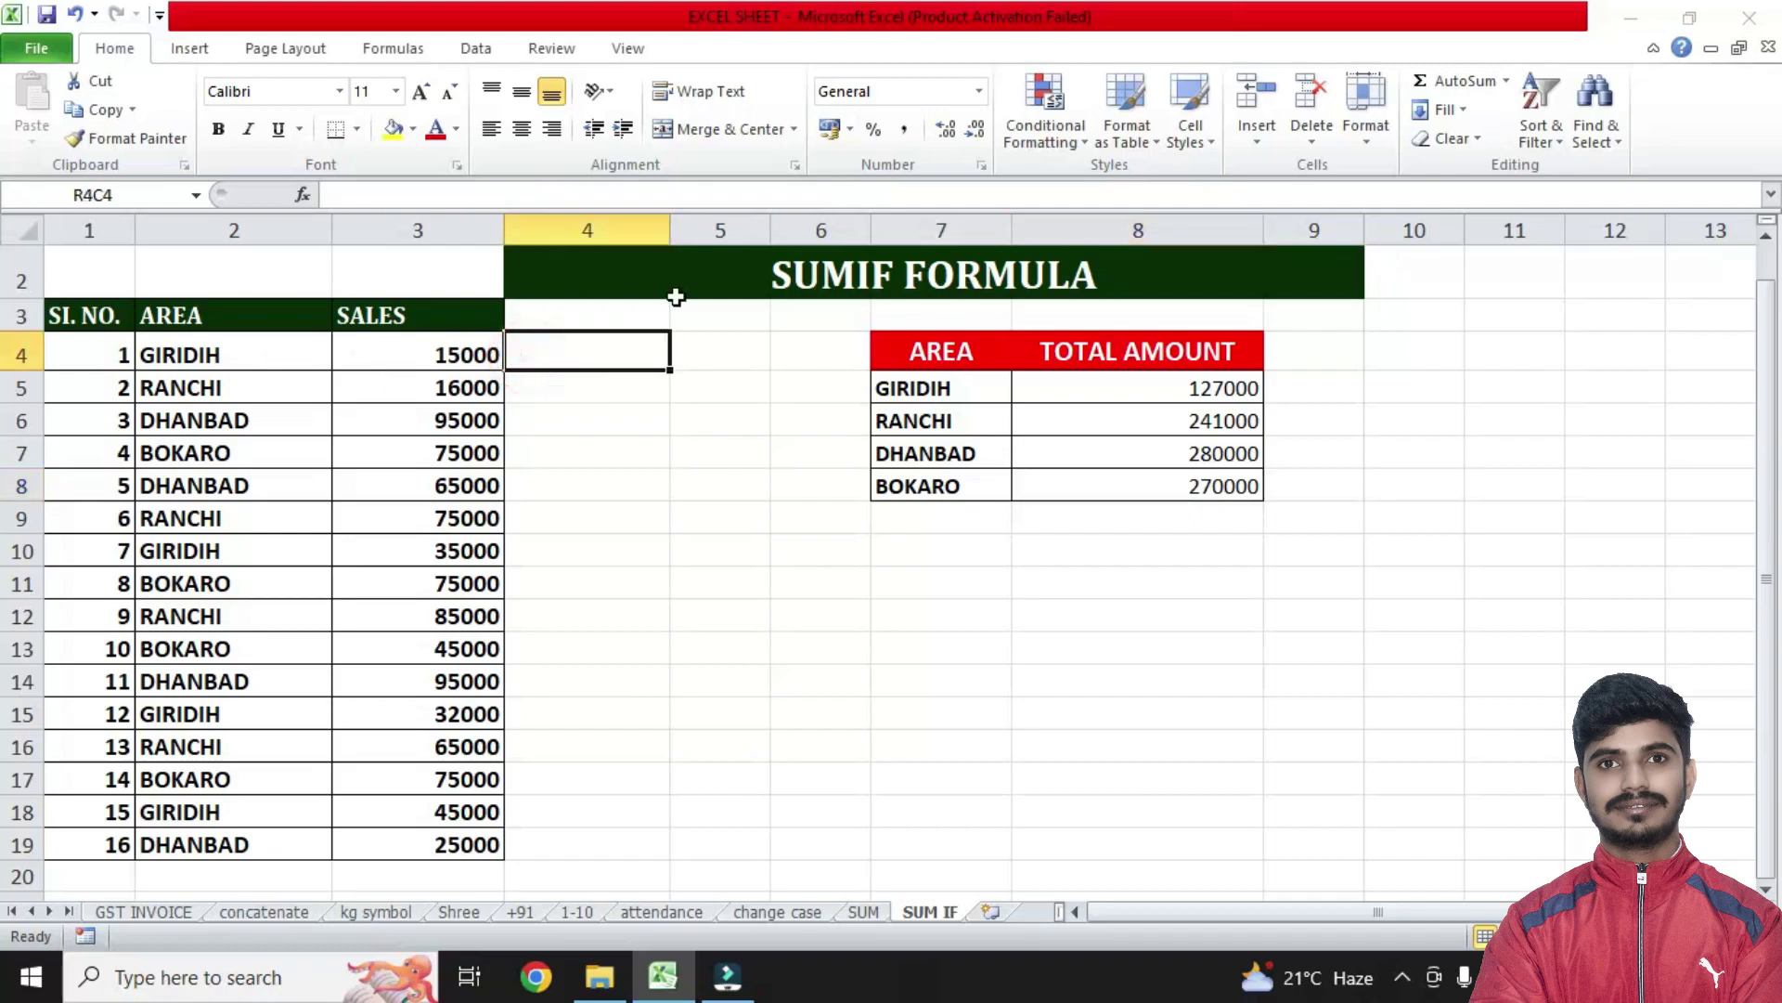
left_click(865, 276)
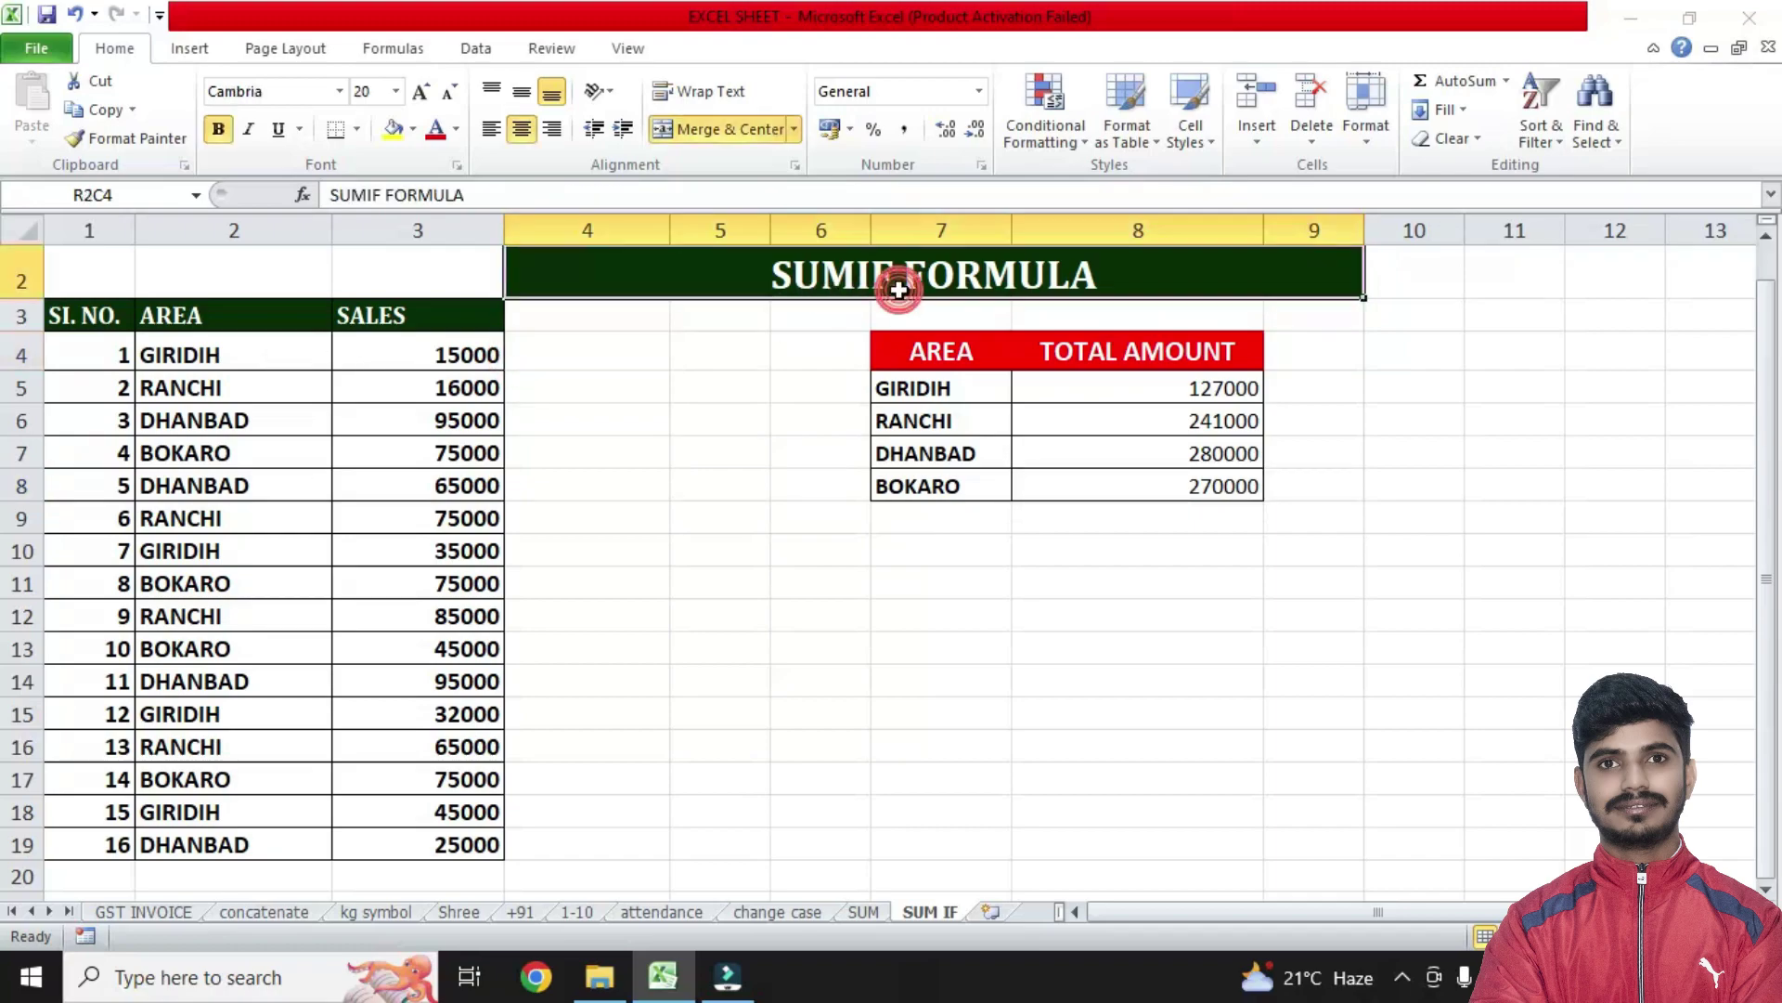
left_click(659, 418)
left_click(716, 478)
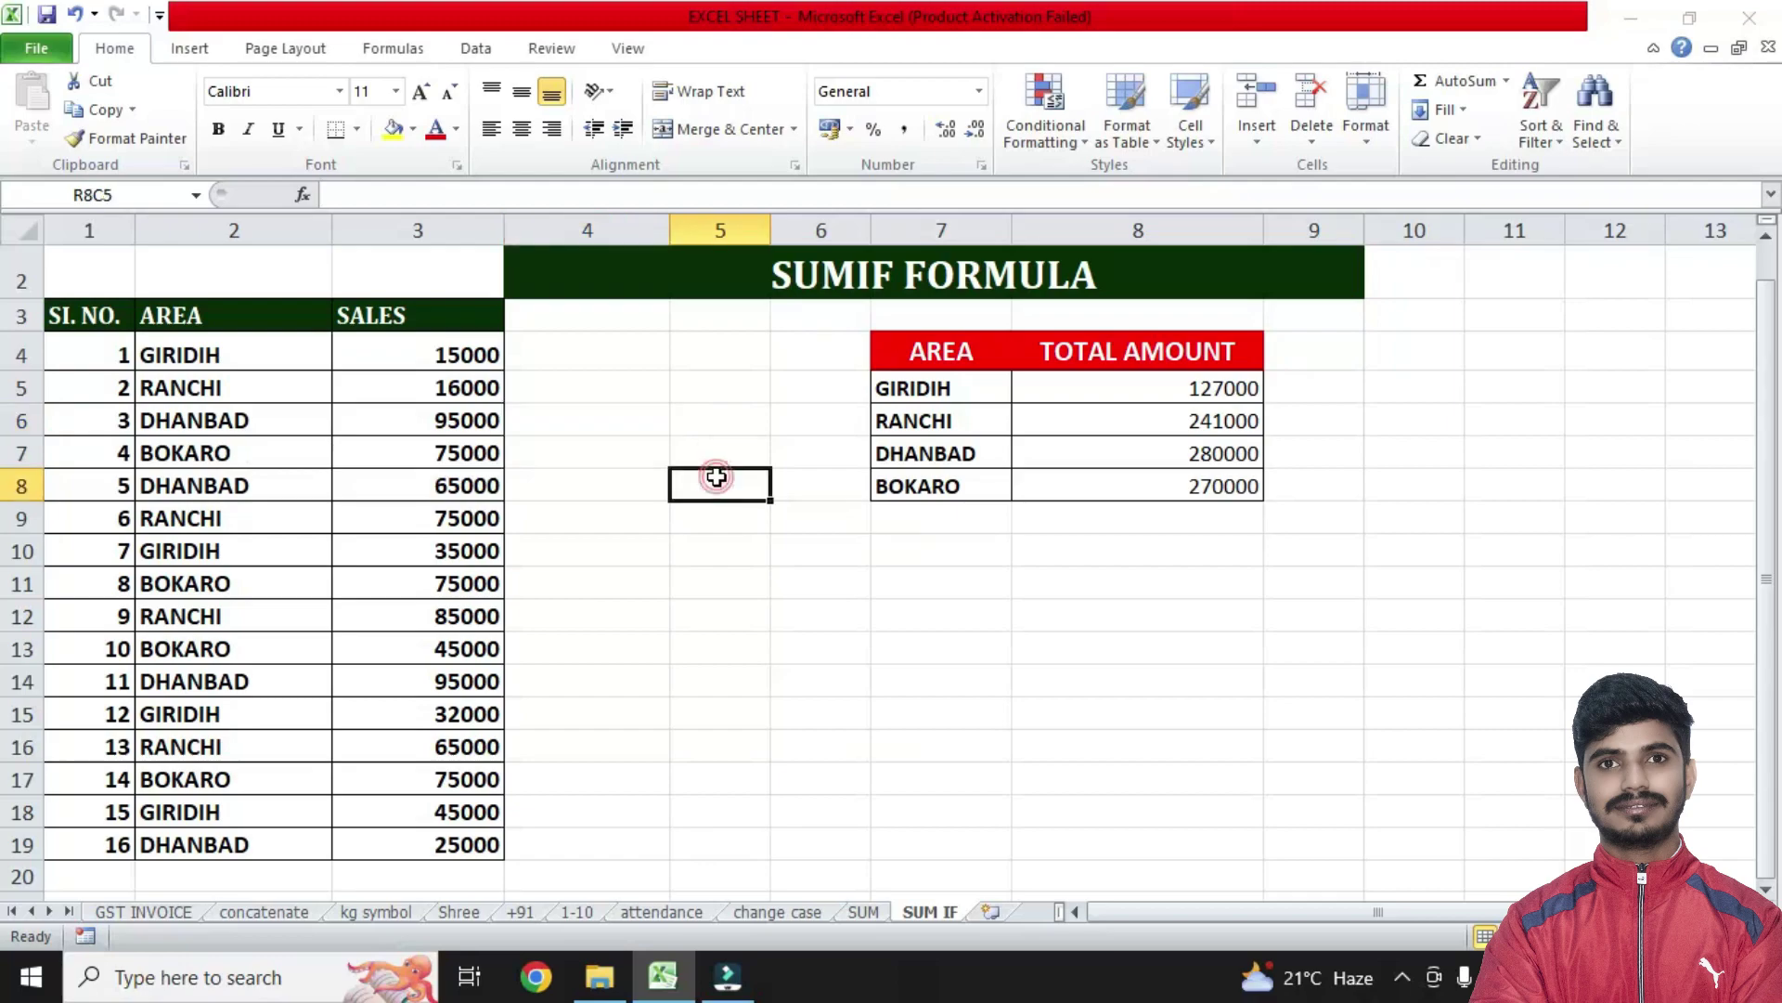